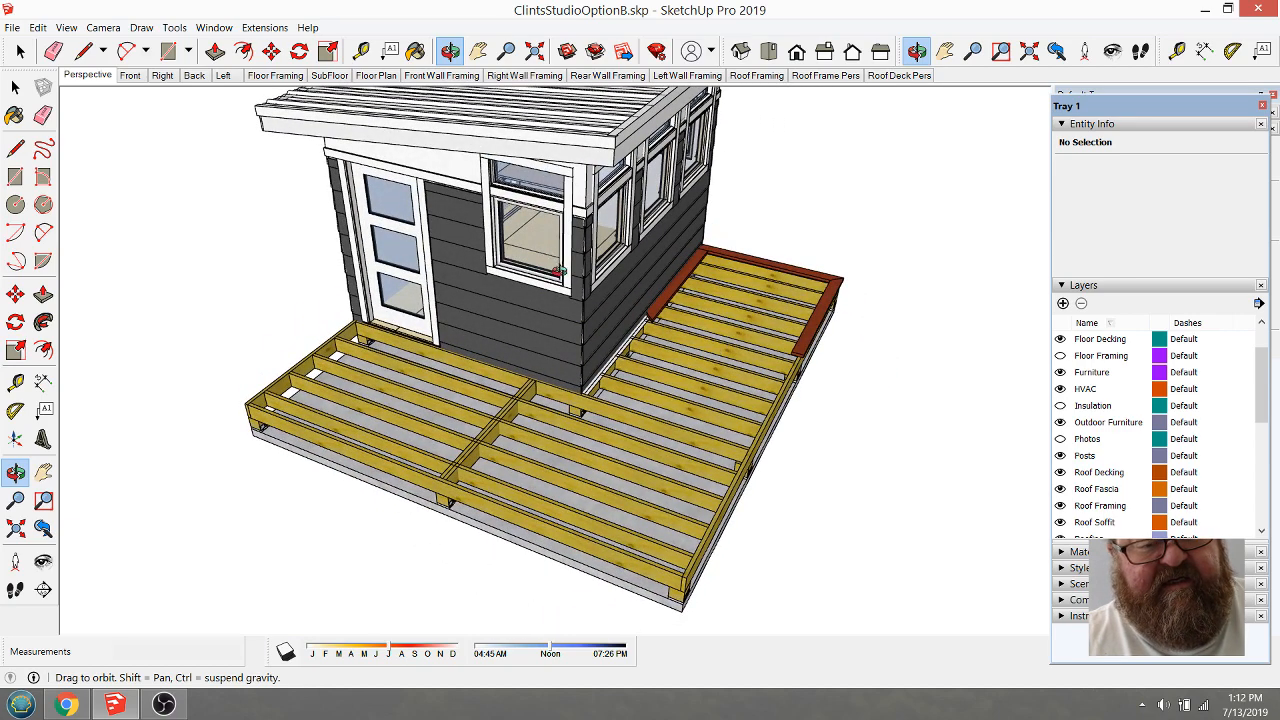
Step: Open the Front Wall Framing scene, orbit it to an angled view and switch the camera to perspective projection
drag(565, 291, 551, 285)
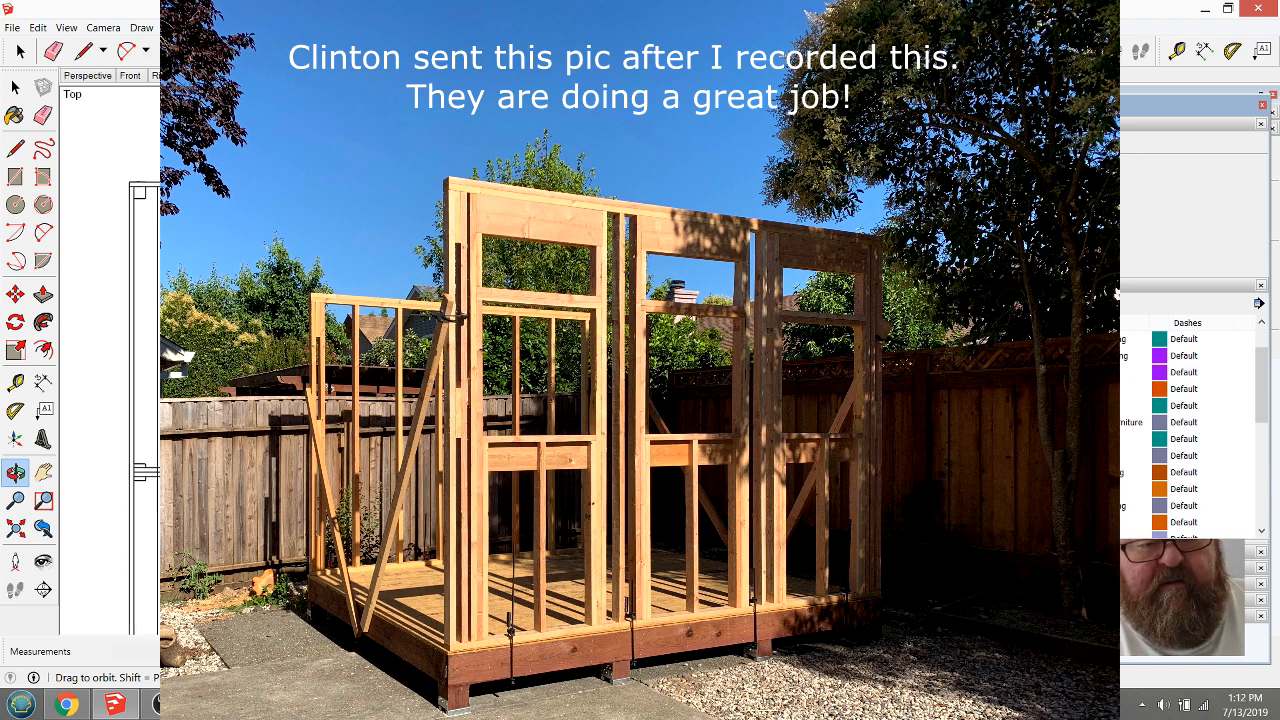
click(447, 77)
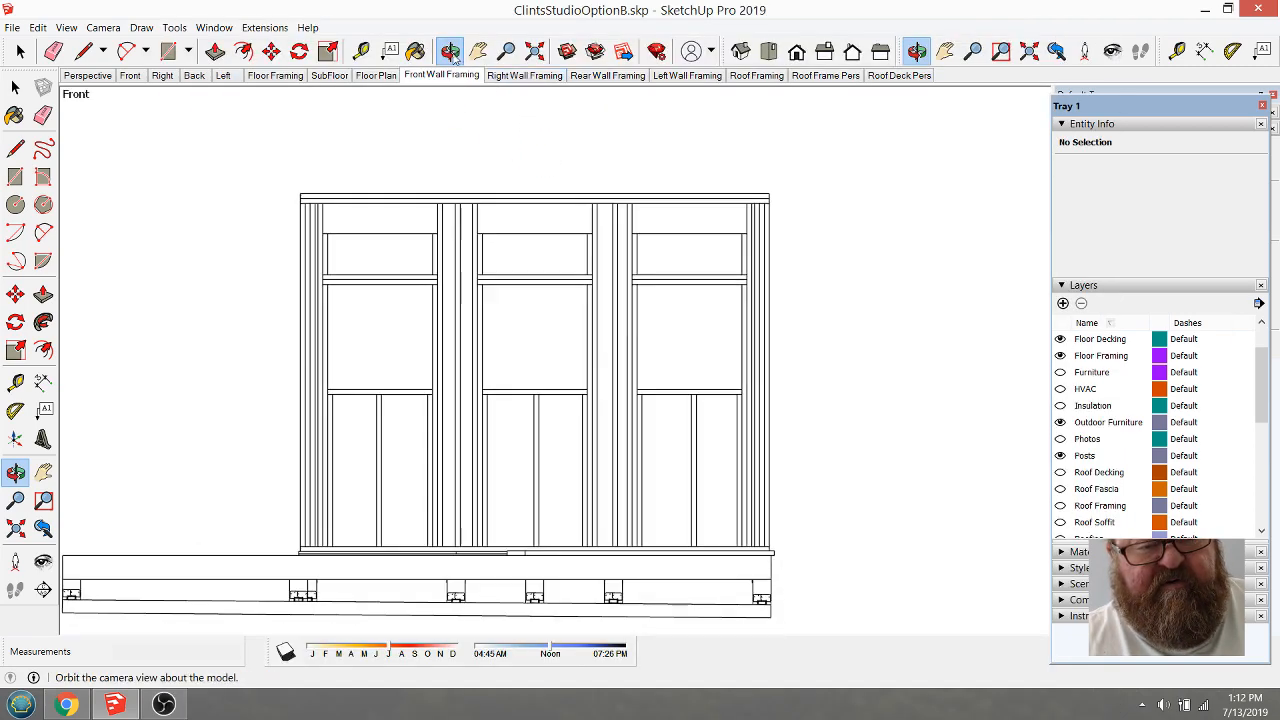
drag(483, 220, 643, 320)
scroll(643, 320, down, 2)
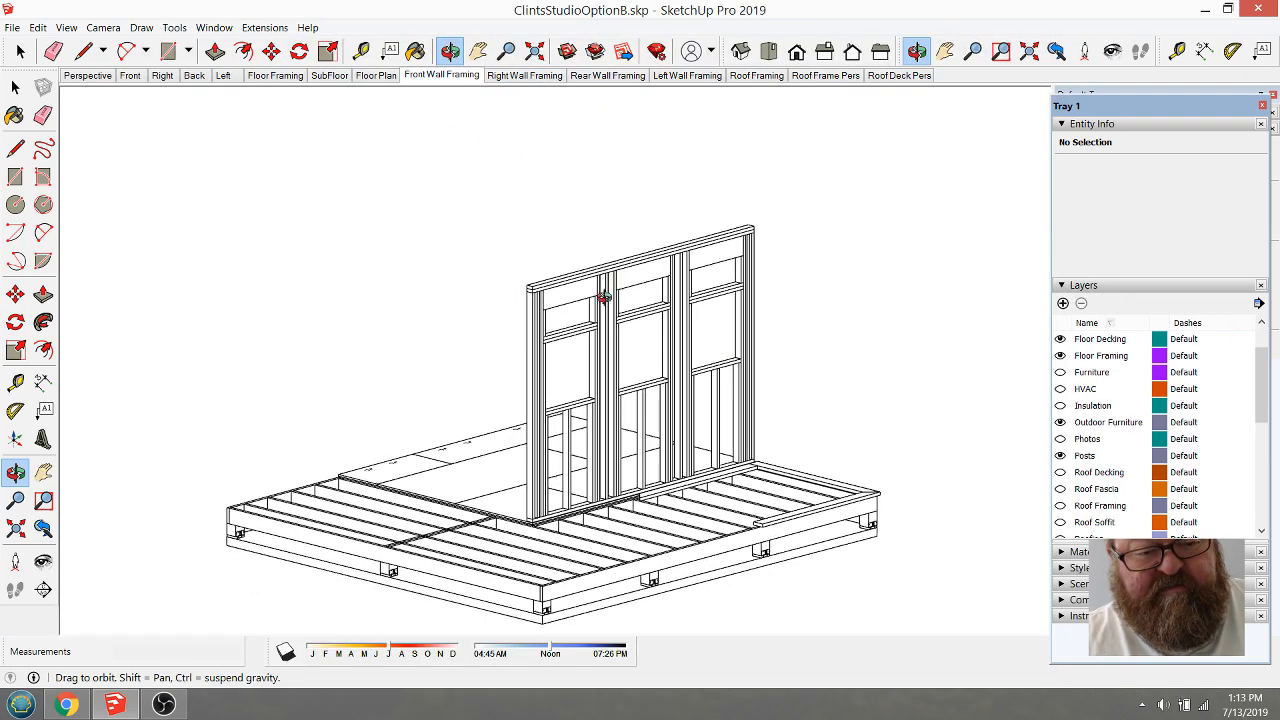
click(44, 32)
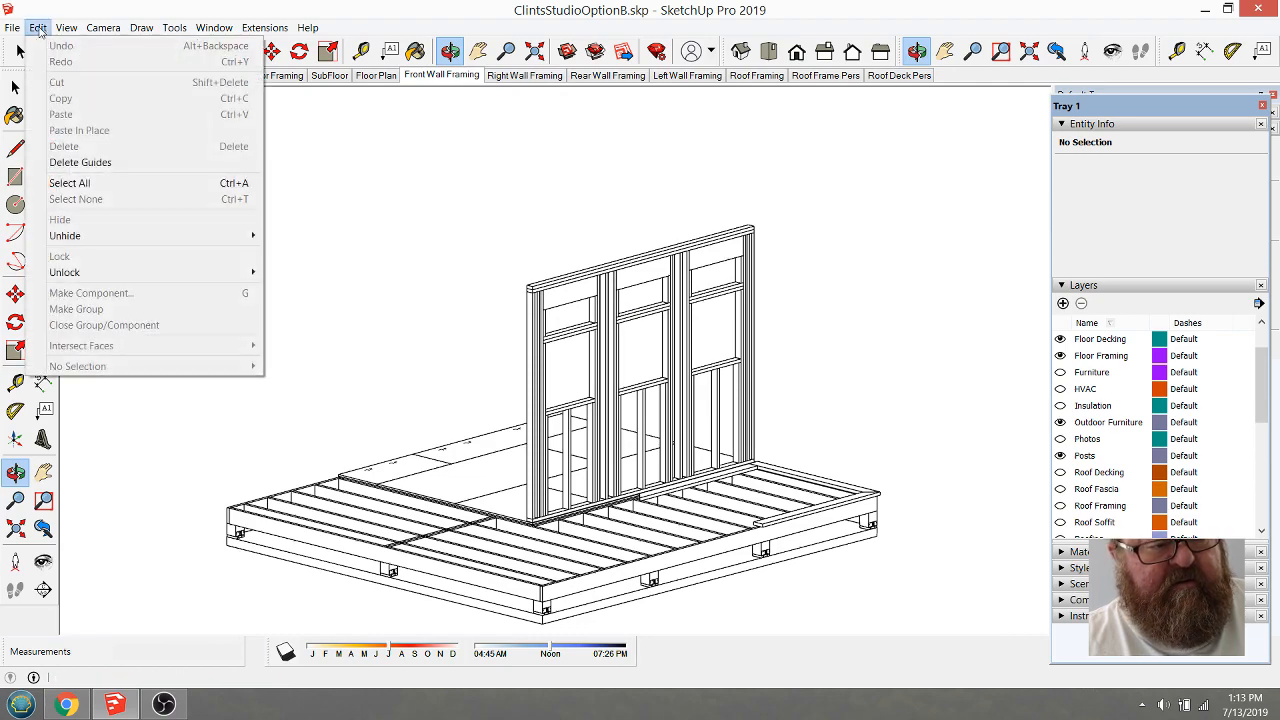
click(118, 116)
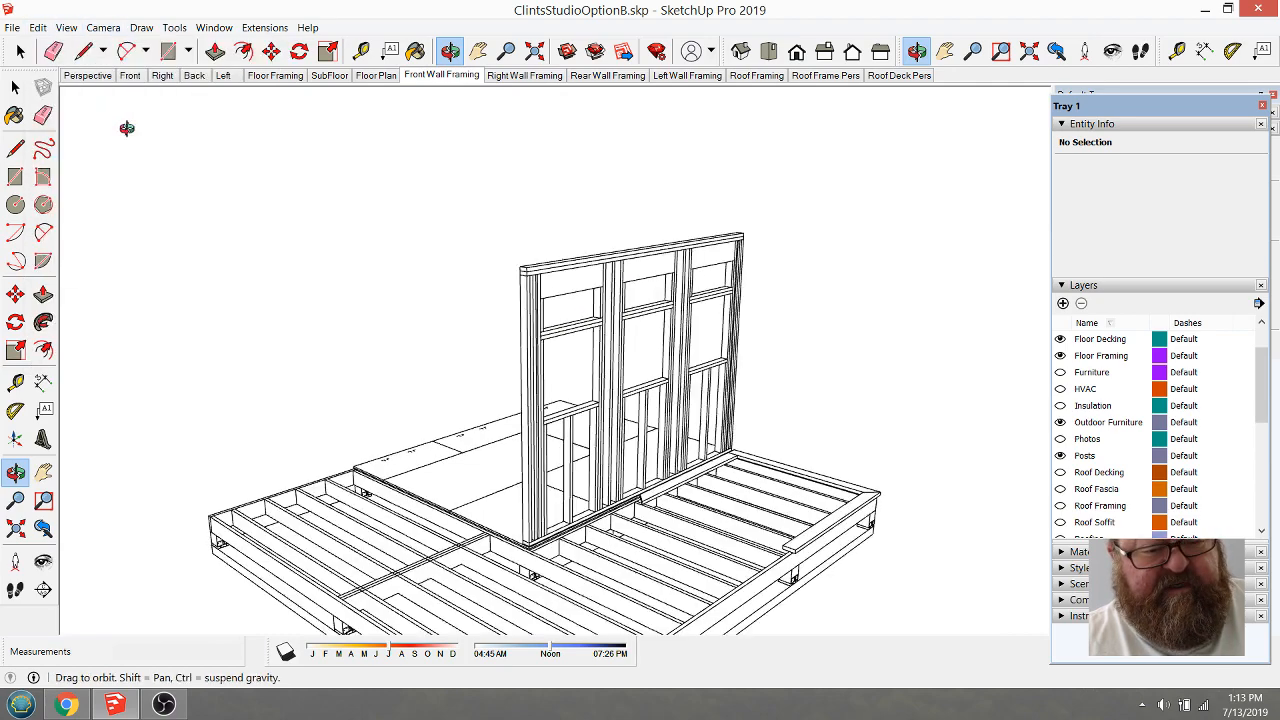
drag(686, 319, 768, 377)
Step: Apply the Architectural Design Style from the Default Styles collection to the framing model
scroll(1114, 444, down, 6)
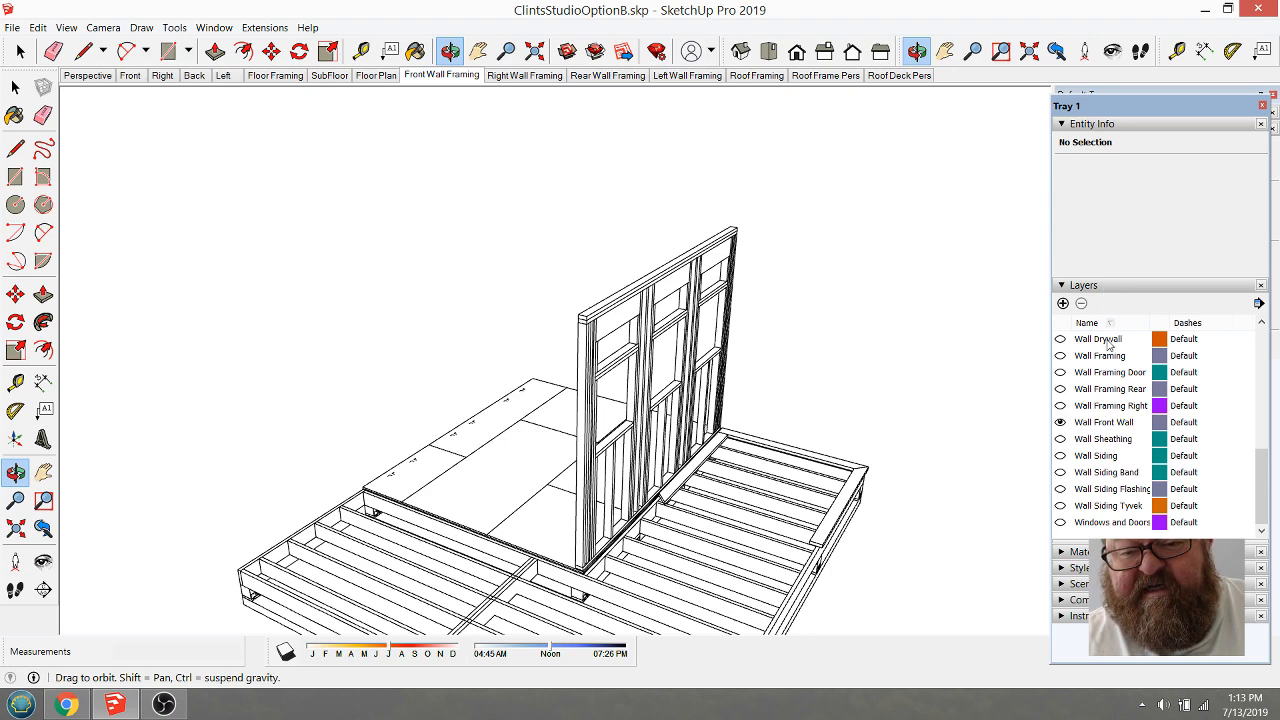
click(1066, 573)
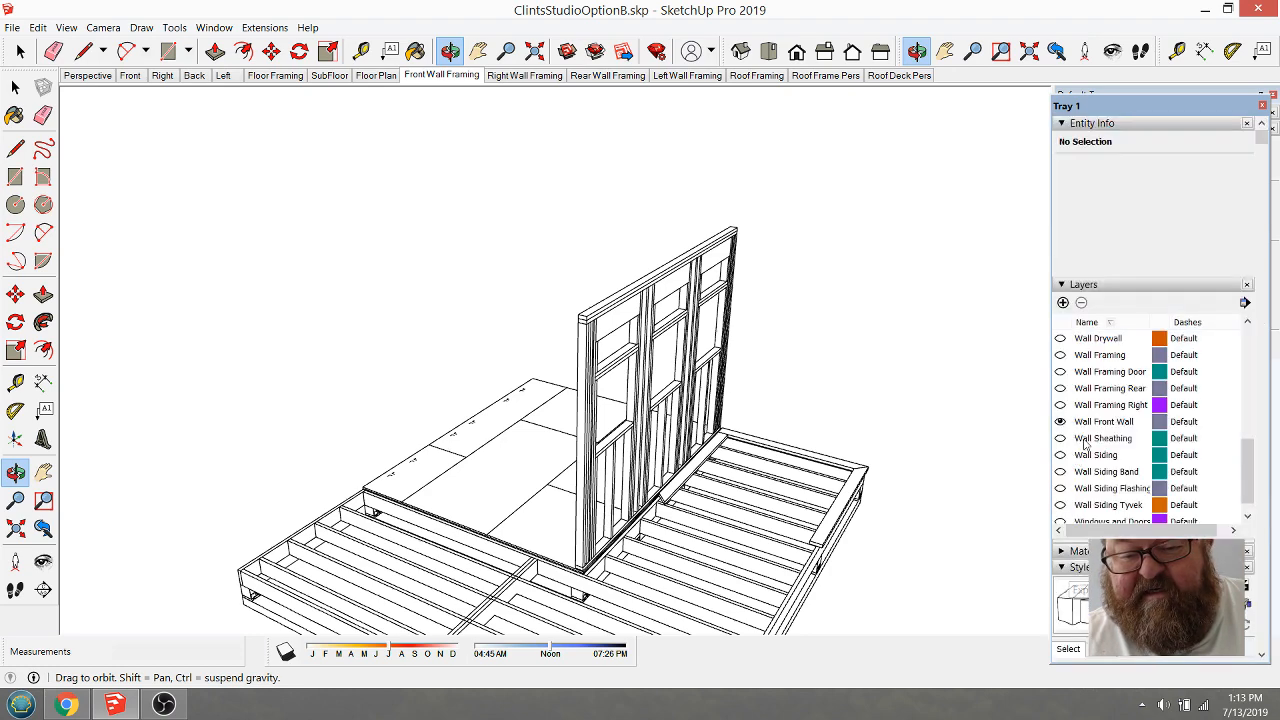
click(1139, 468)
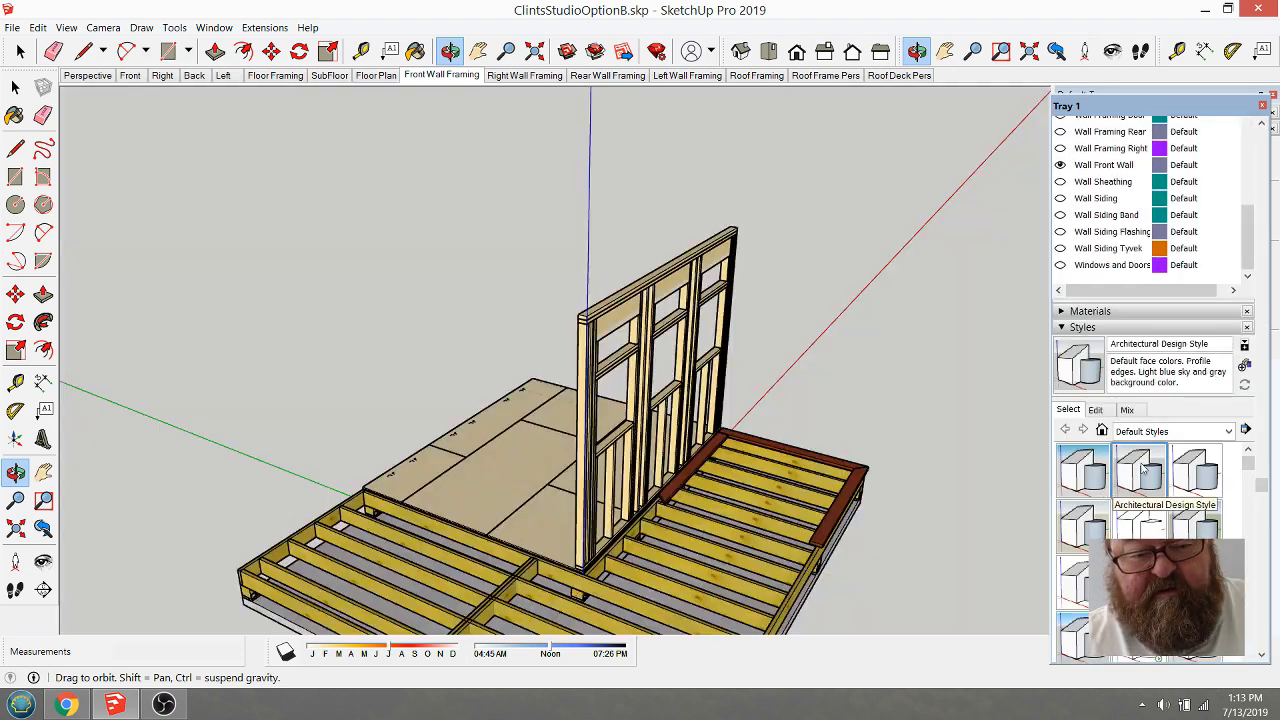
drag(657, 353, 657, 374)
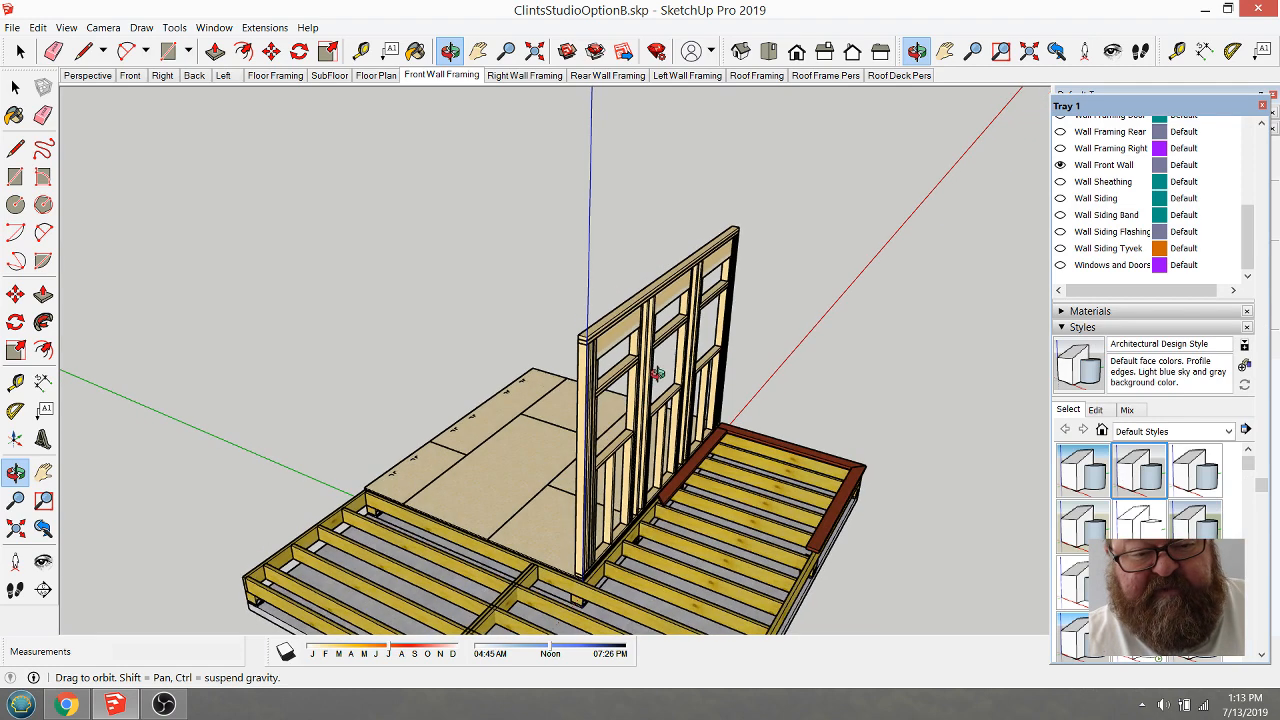
Step: Try the HiddenLine1 style on the framing model, and return to the Architectural Design Style
click(1203, 479)
click(1148, 530)
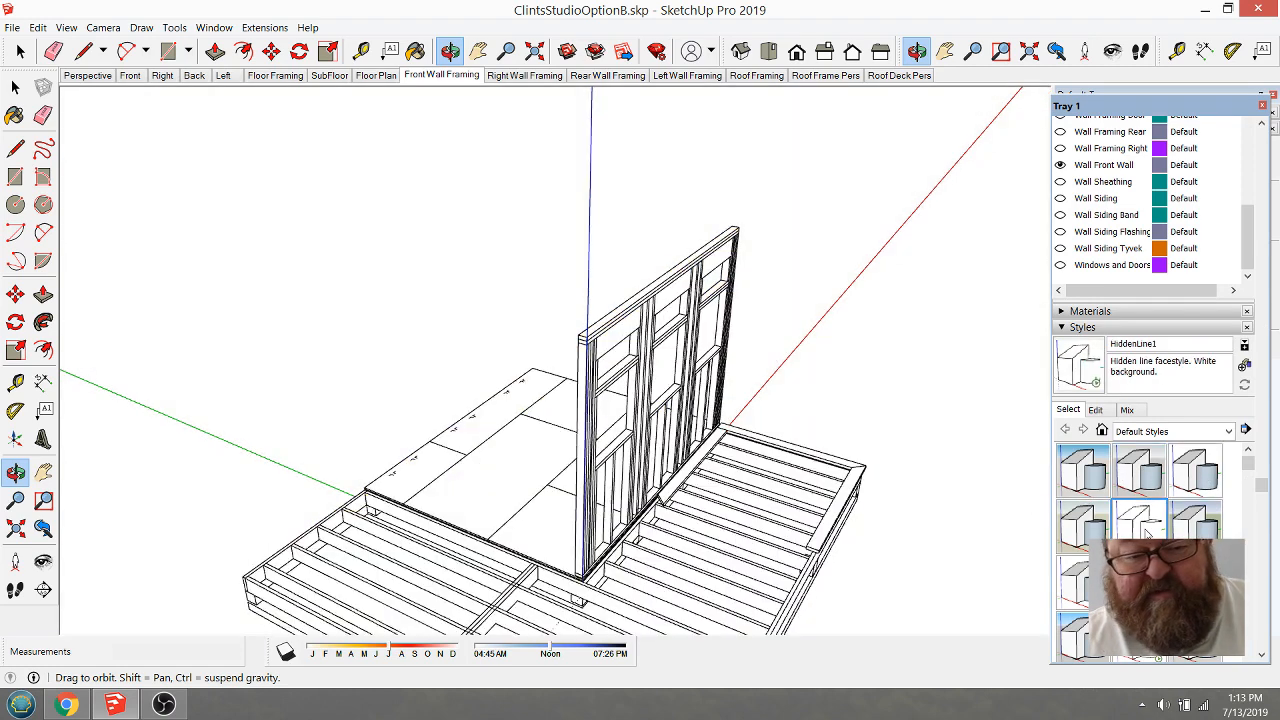
drag(662, 472, 620, 441)
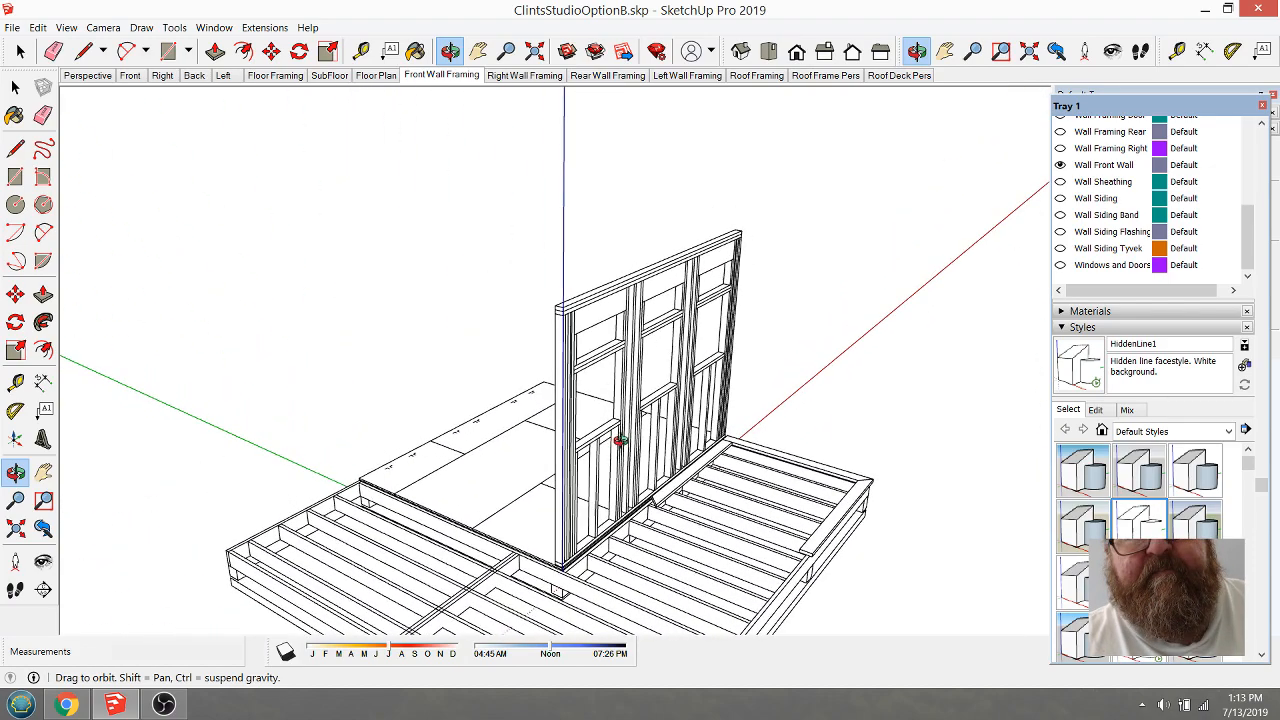
click(1147, 478)
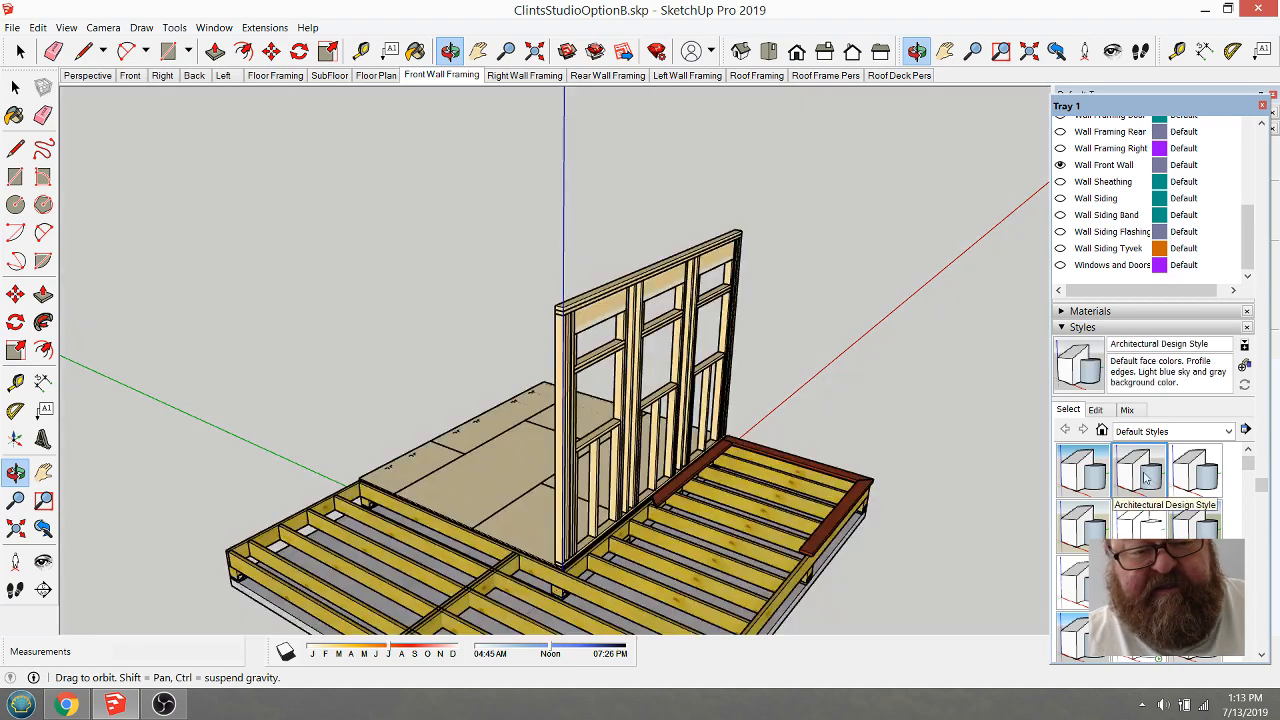
Step: Hide the drawing axes in the front wall framing view
drag(620, 343, 627, 463)
scroll(680, 415, down, 3)
scroll(617, 470, up, 3)
mouse_move(517, 328)
mouse_down()
mouse_move(535, 355)
mouse_move(518, 333)
mouse_up()
click(66, 27)
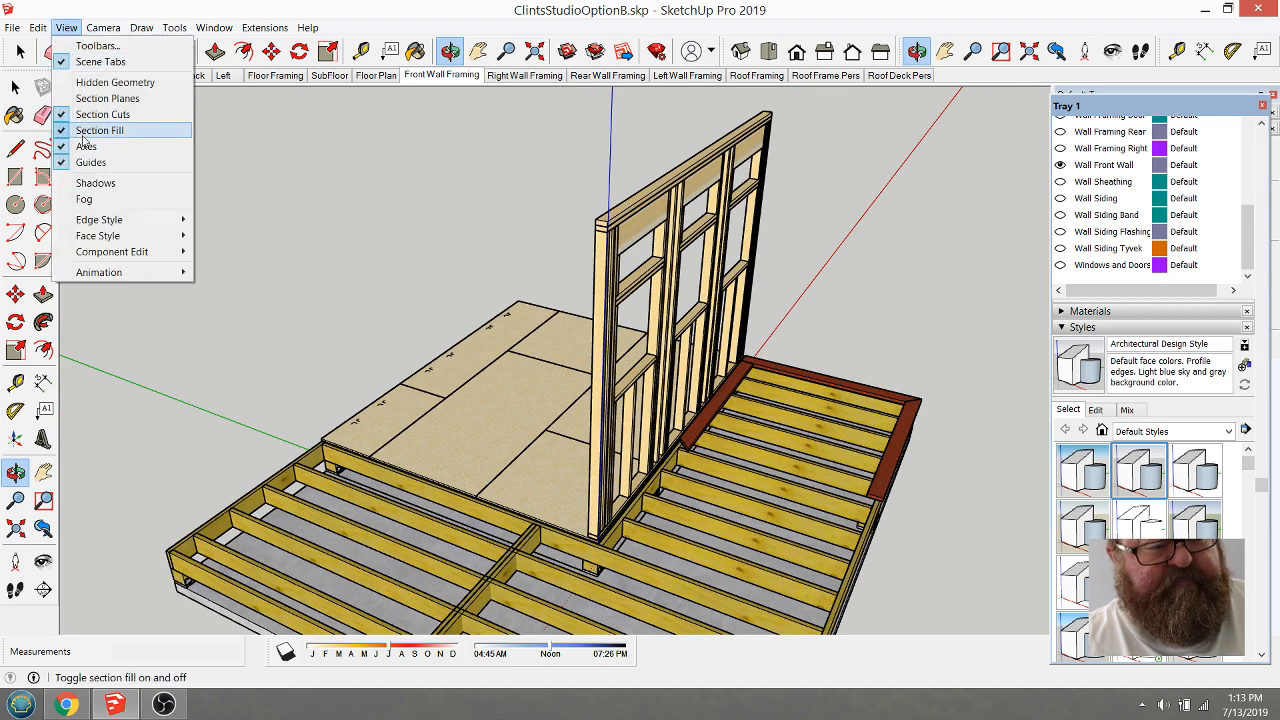
click(86, 146)
Step: Turn on the Wall Framing Rear layer to show the rear wall opposite the front wall
drag(482, 372, 562, 378)
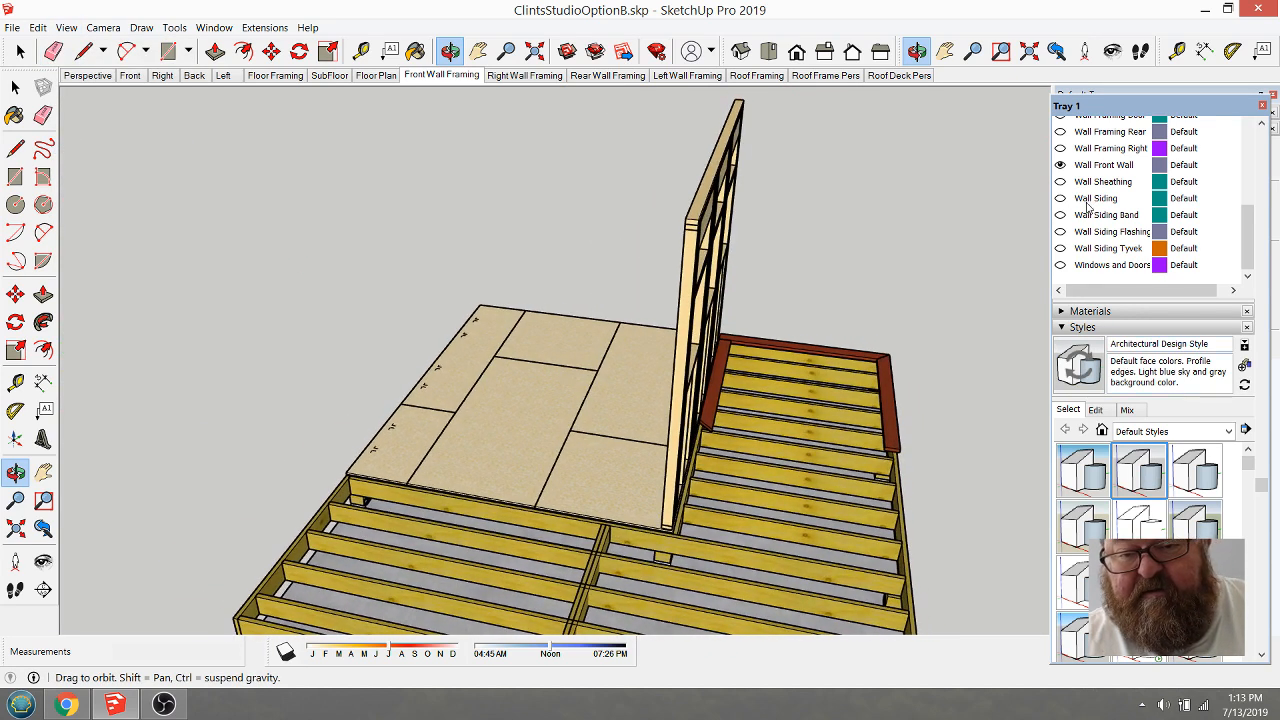
scroll(1088, 207, up, 1)
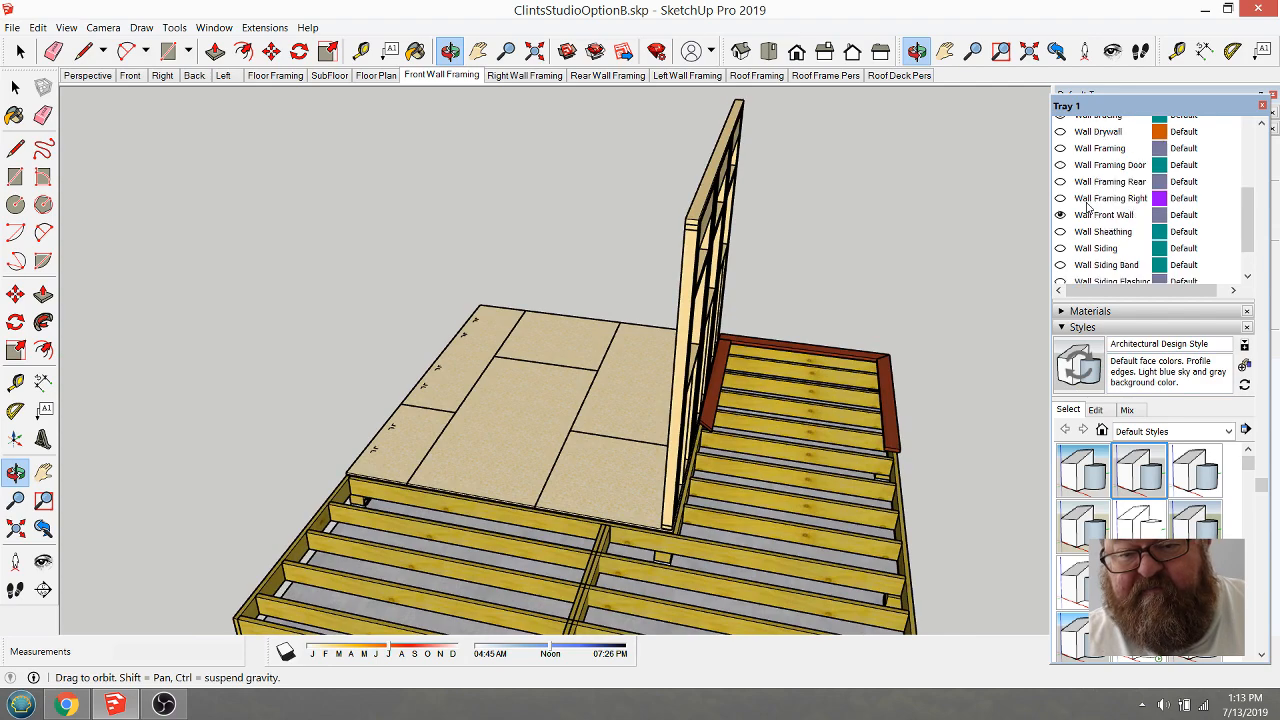
click(1064, 184)
click(1061, 182)
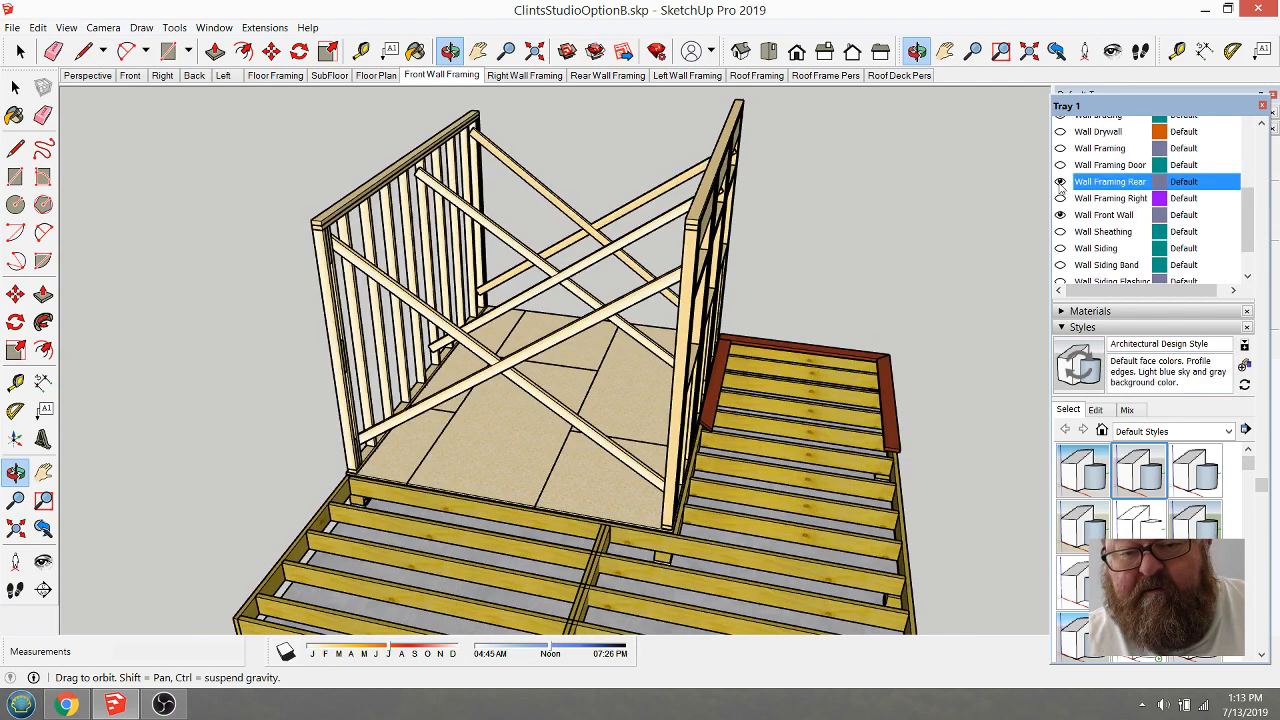
drag(733, 355, 698, 344)
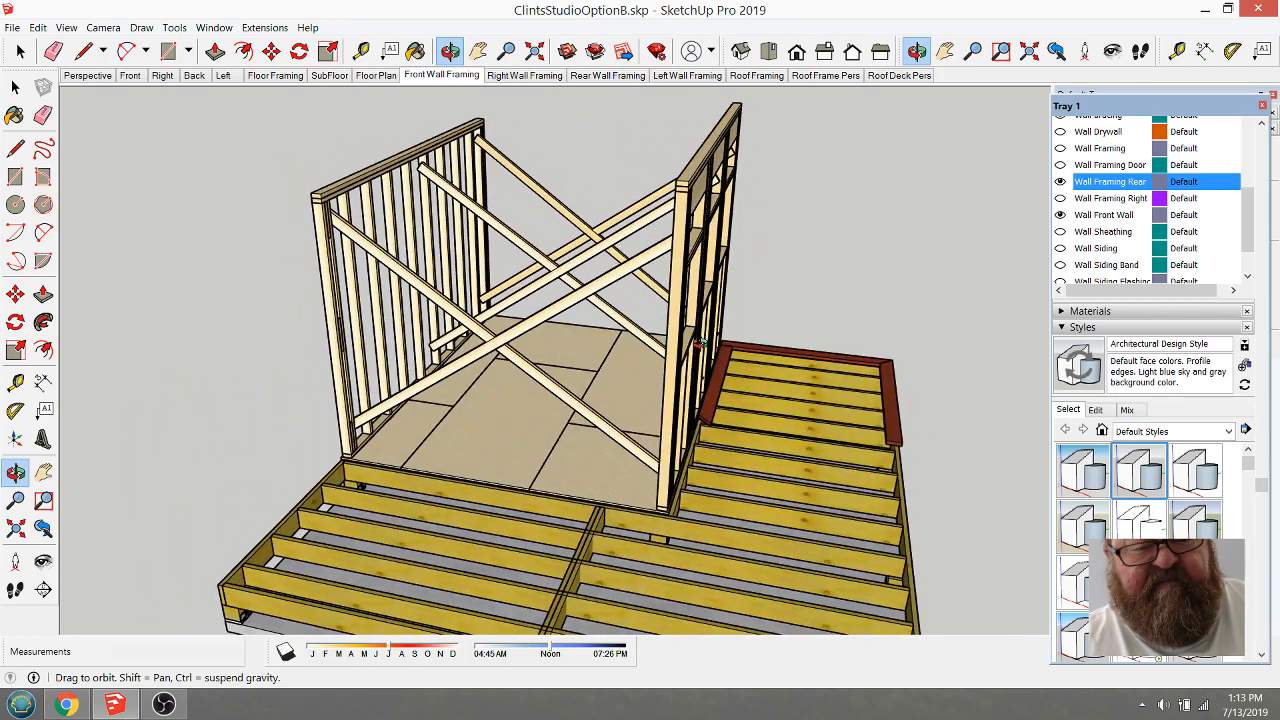
drag(568, 285, 730, 366)
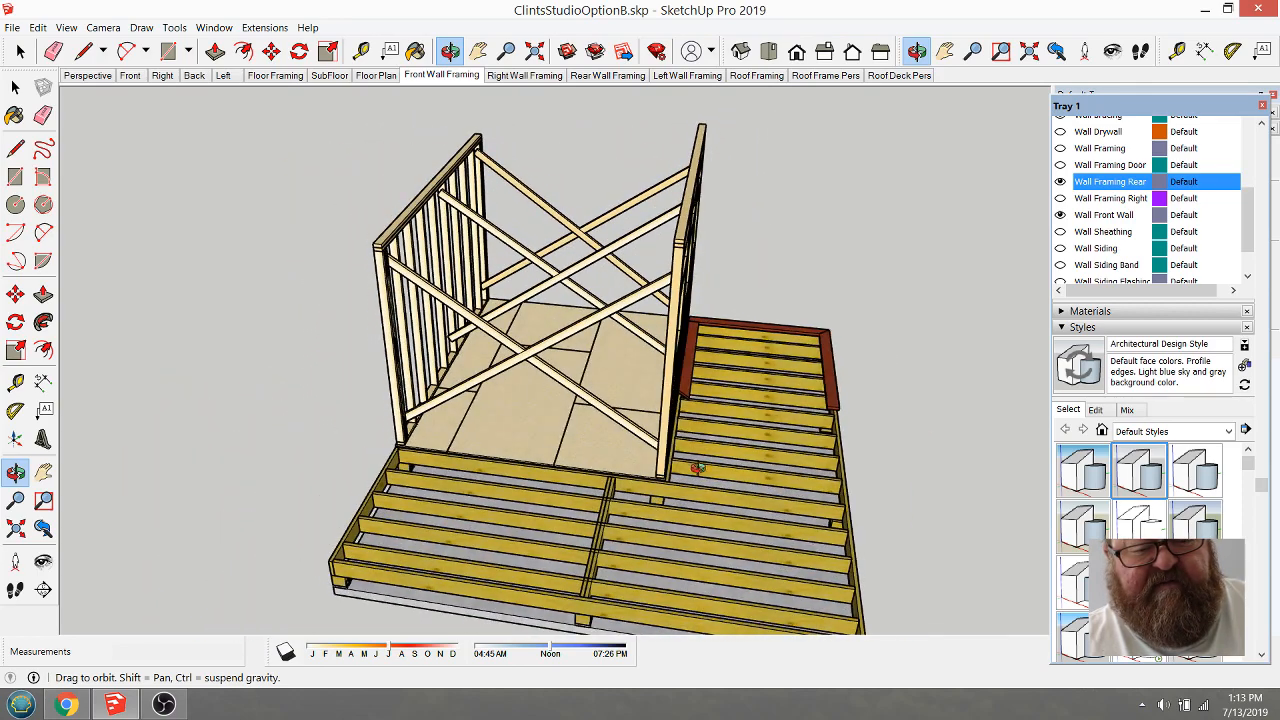
drag(705, 512, 634, 262)
scroll(634, 262, up, 5)
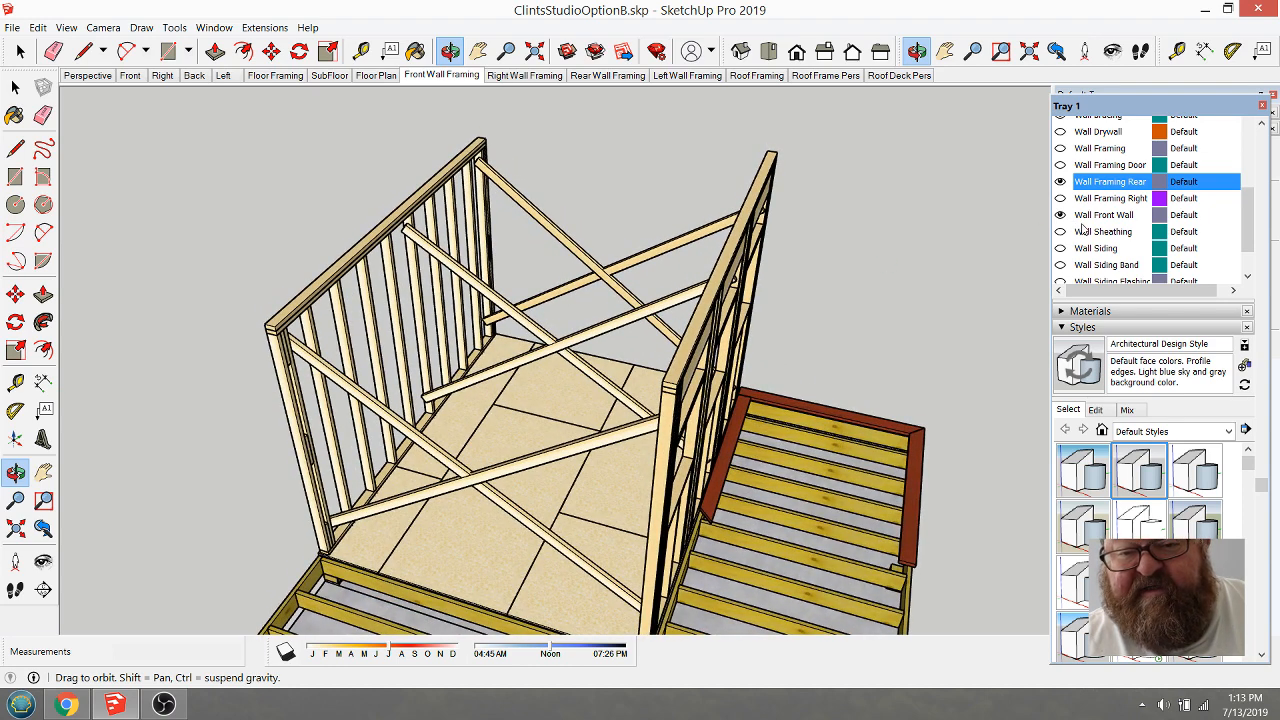
Step: Turn on the Roof Framing layer to show the rafters above the walls
scroll(1085, 228, up, 5)
scroll(1086, 228, down, 3)
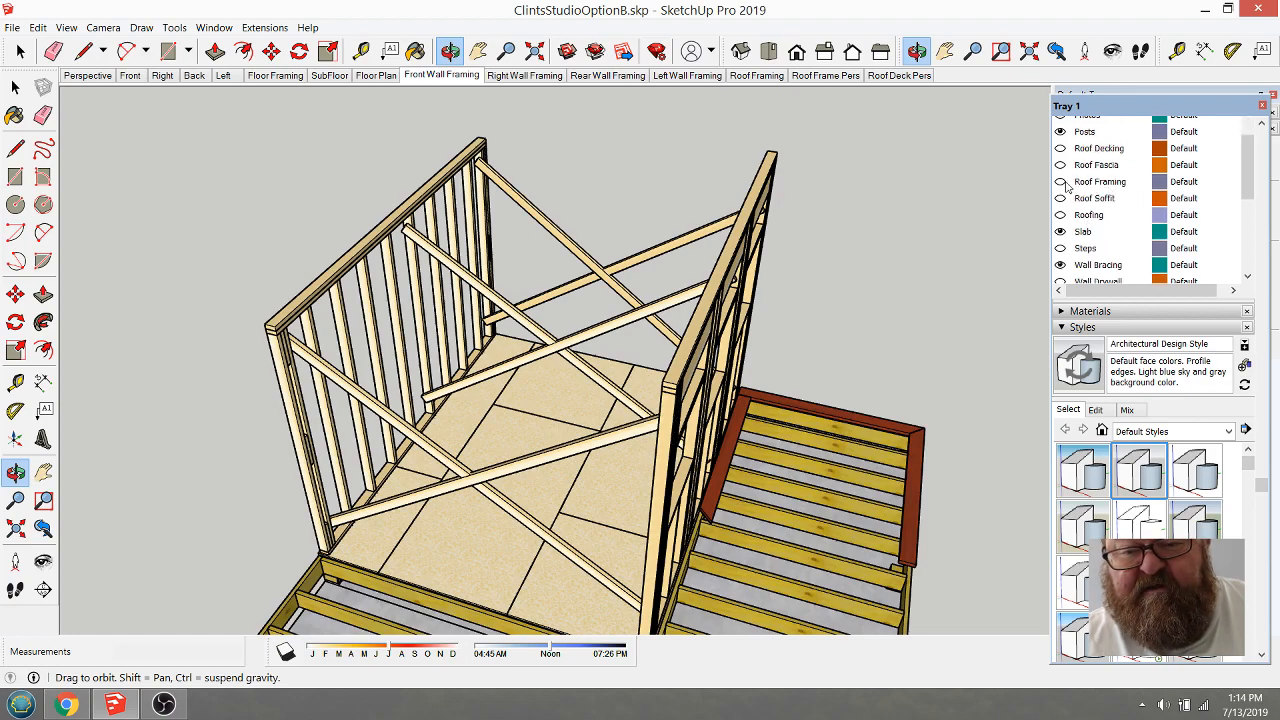
click(1061, 182)
Step: Examine the roof rafters and the metal ties fastening them to the top of the front wall
drag(718, 296, 900, 310)
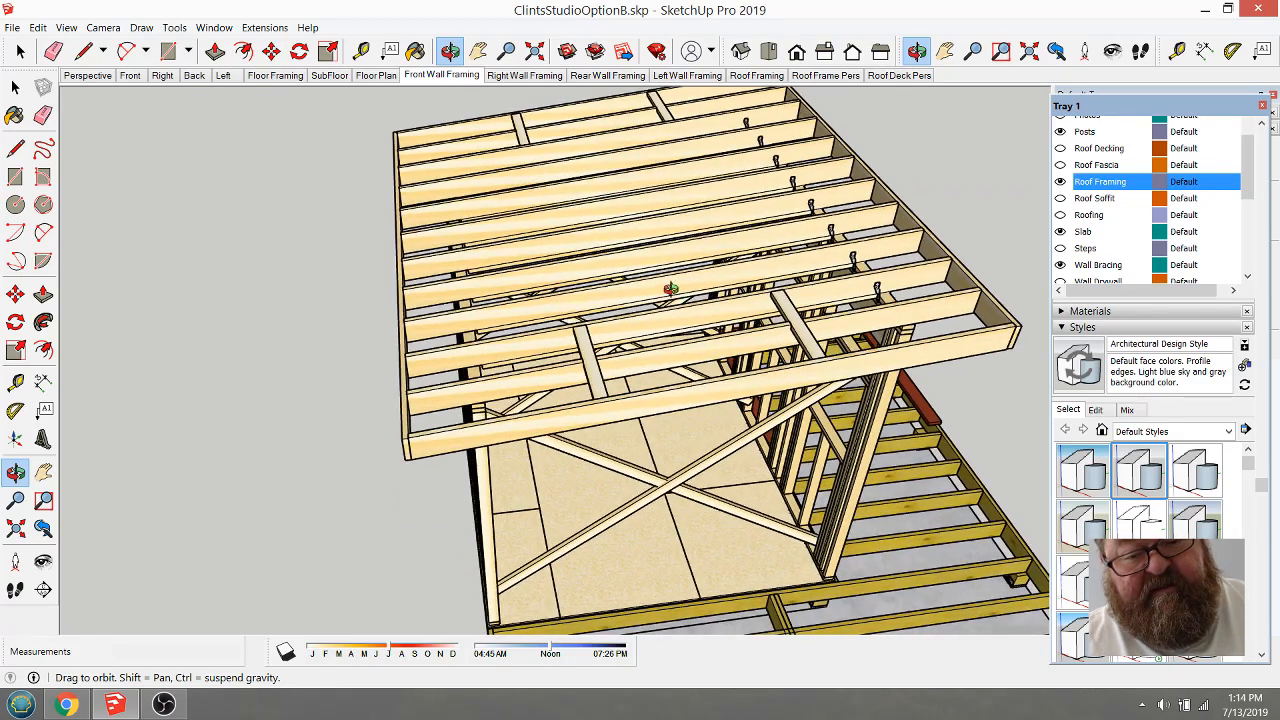
drag(670, 290, 845, 288)
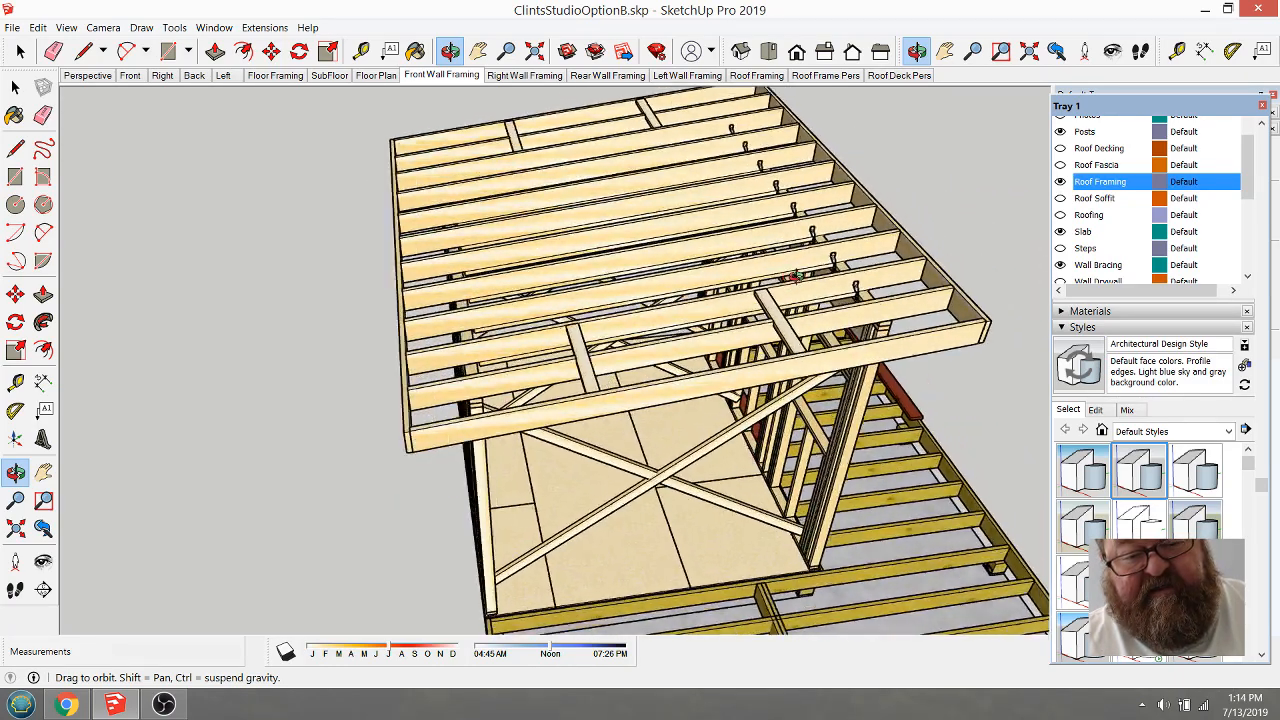
scroll(850, 286, up, 6)
scroll(850, 284, up, 5)
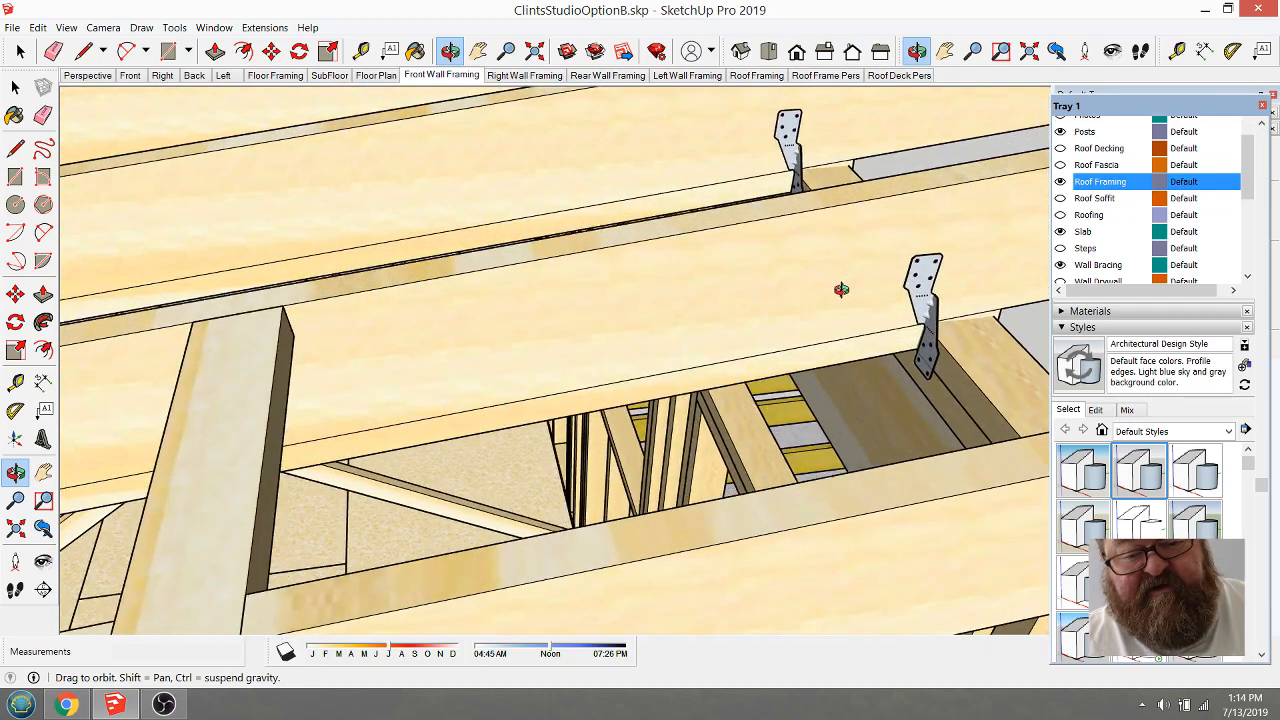
drag(782, 357, 704, 281)
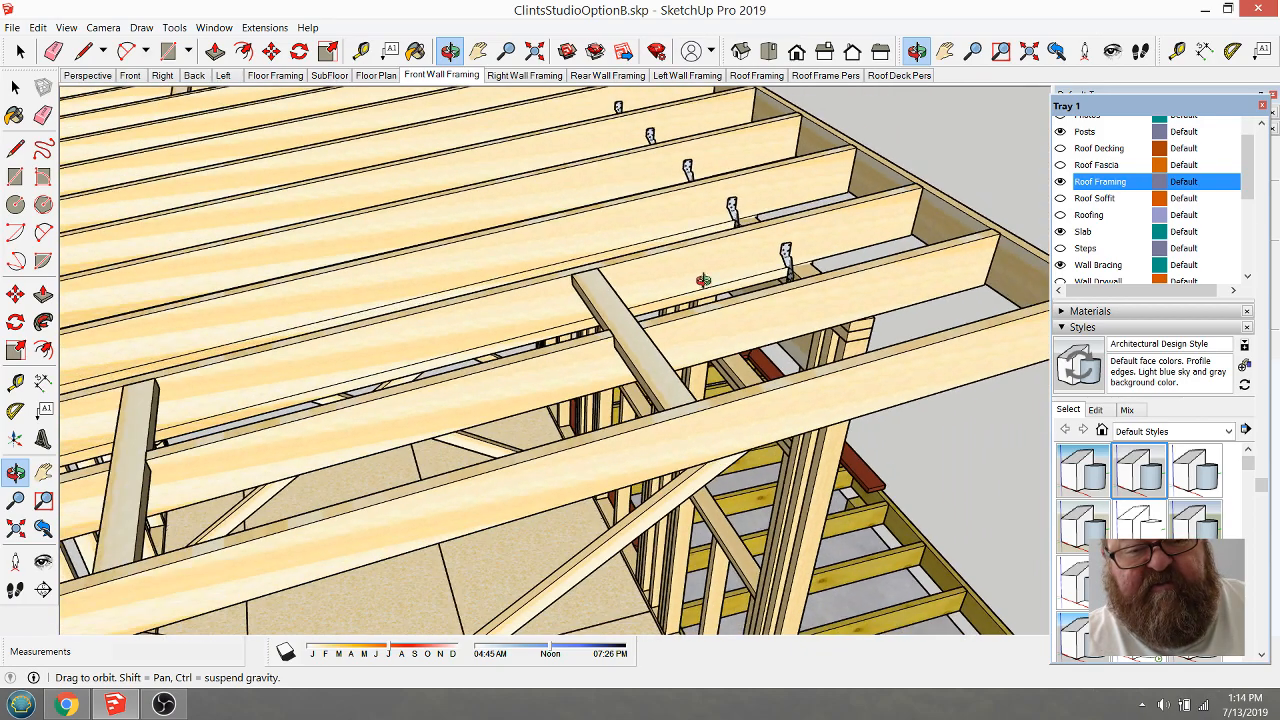
drag(839, 315, 640, 274)
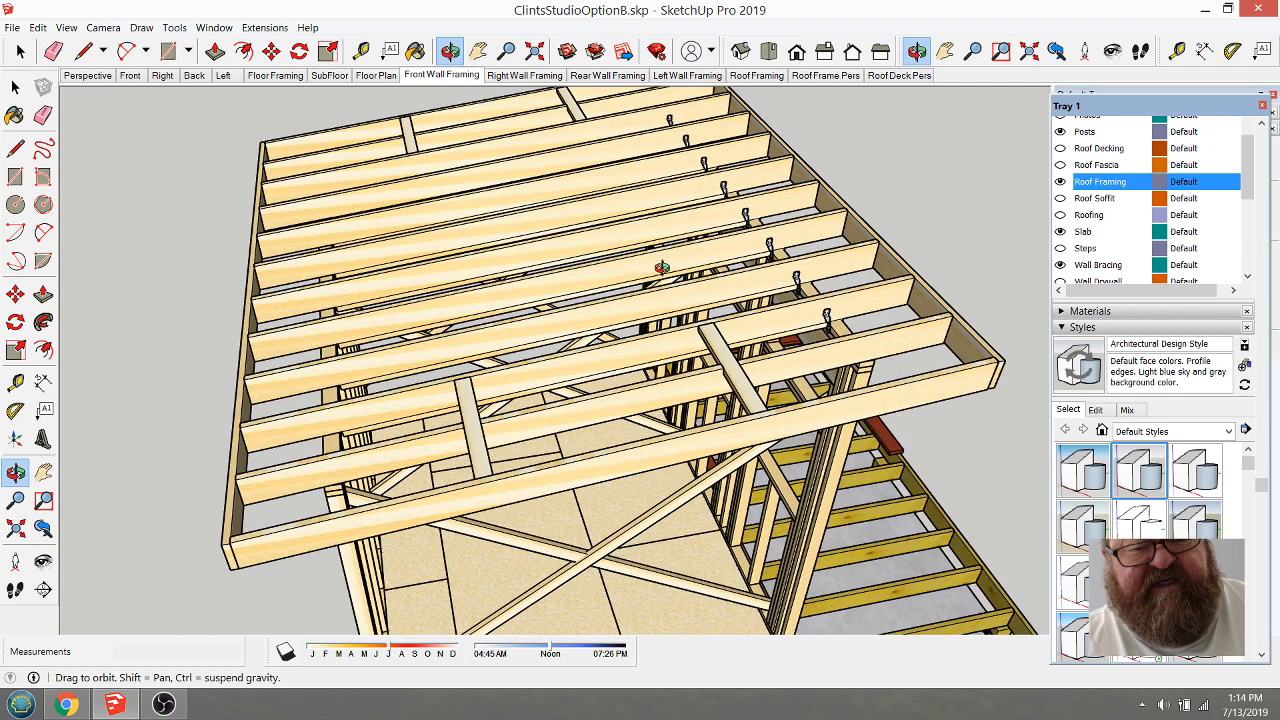
scroll(704, 283, up, 5)
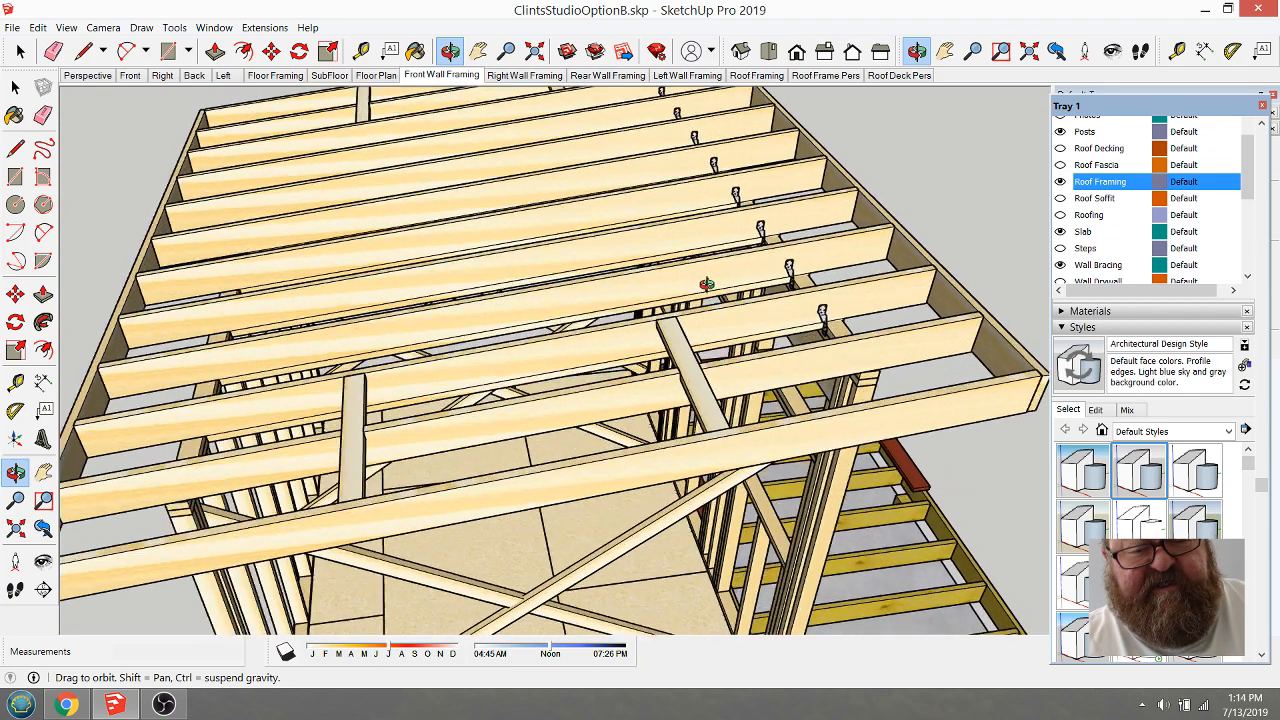
scroll(725, 293, down, 6)
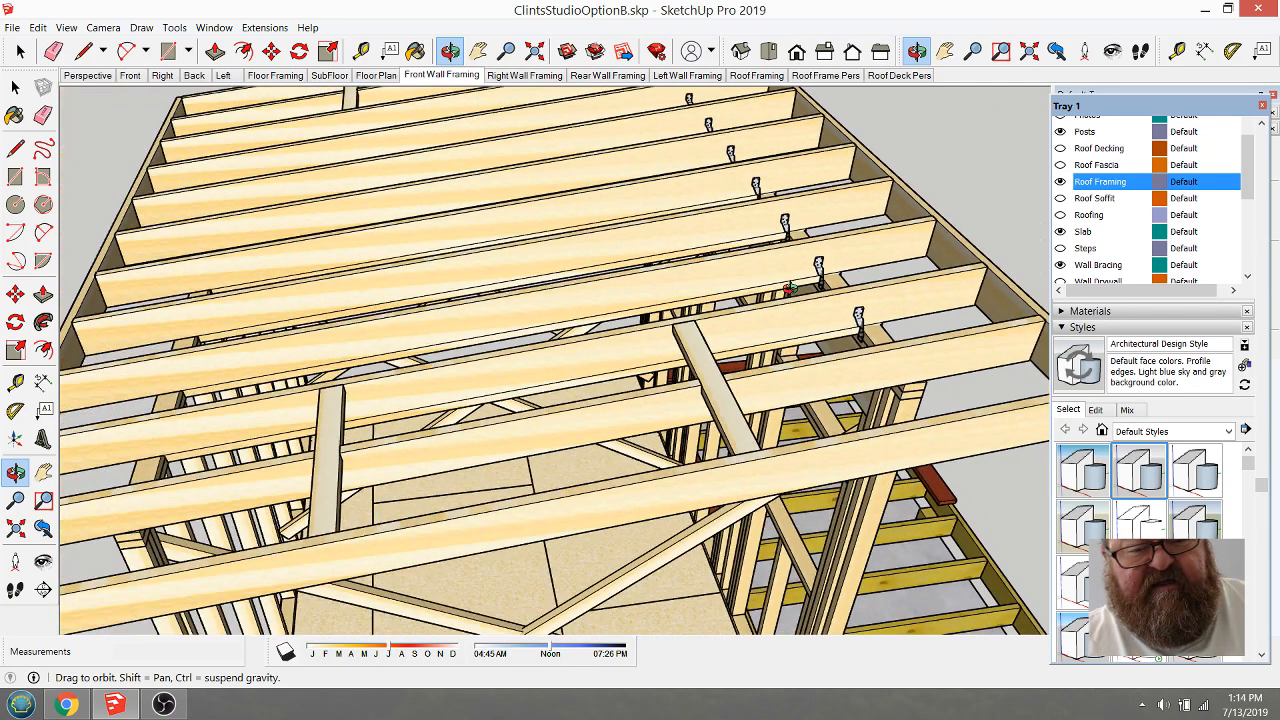
drag(725, 293, 739, 335)
scroll(785, 354, down, 3)
drag(580, 317, 563, 304)
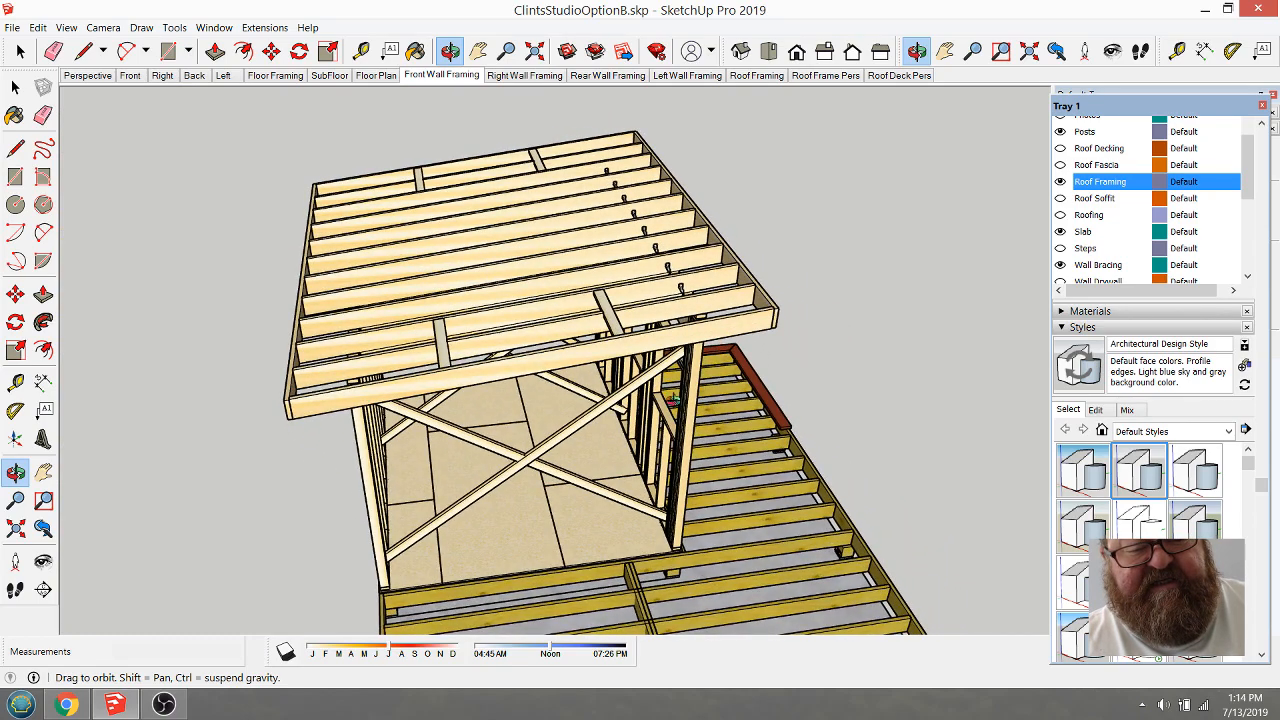
Step: Inspect the diagonal wall bracing above the subfloor and how the rafters sit on the wall framing
drag(545, 399, 555, 311)
scroll(607, 546, up, 5)
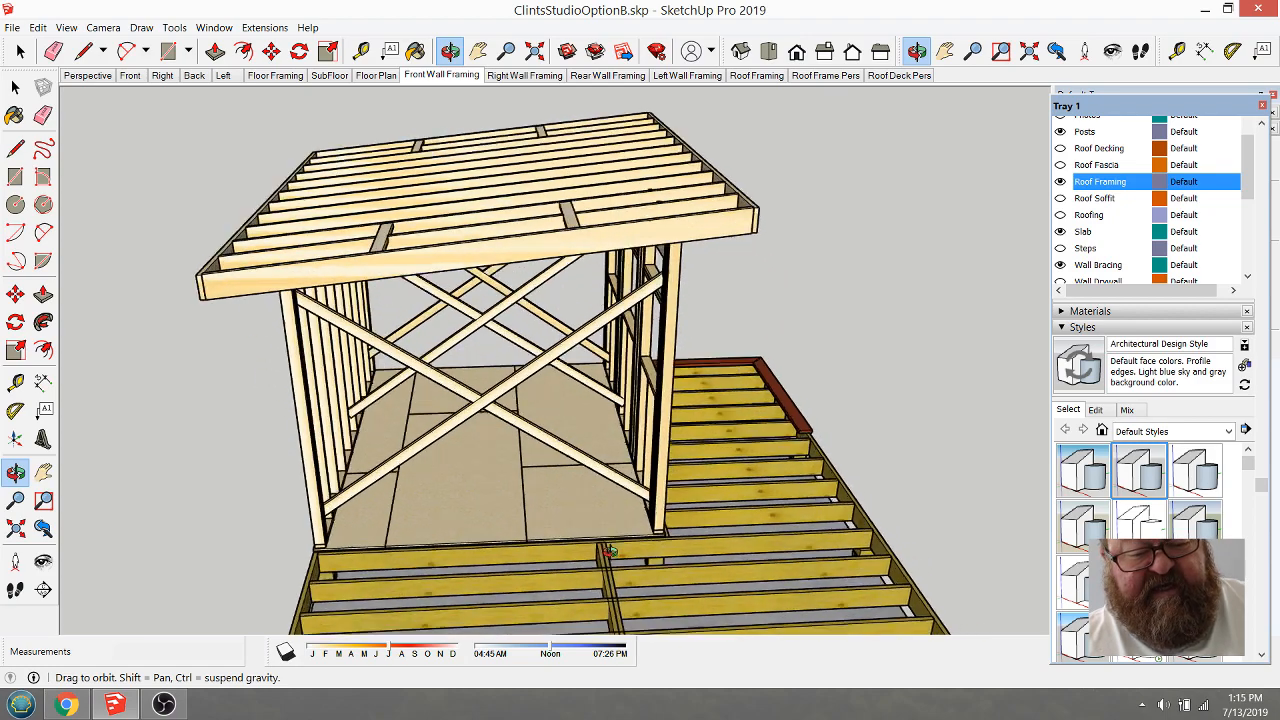
scroll(704, 510, down, 2)
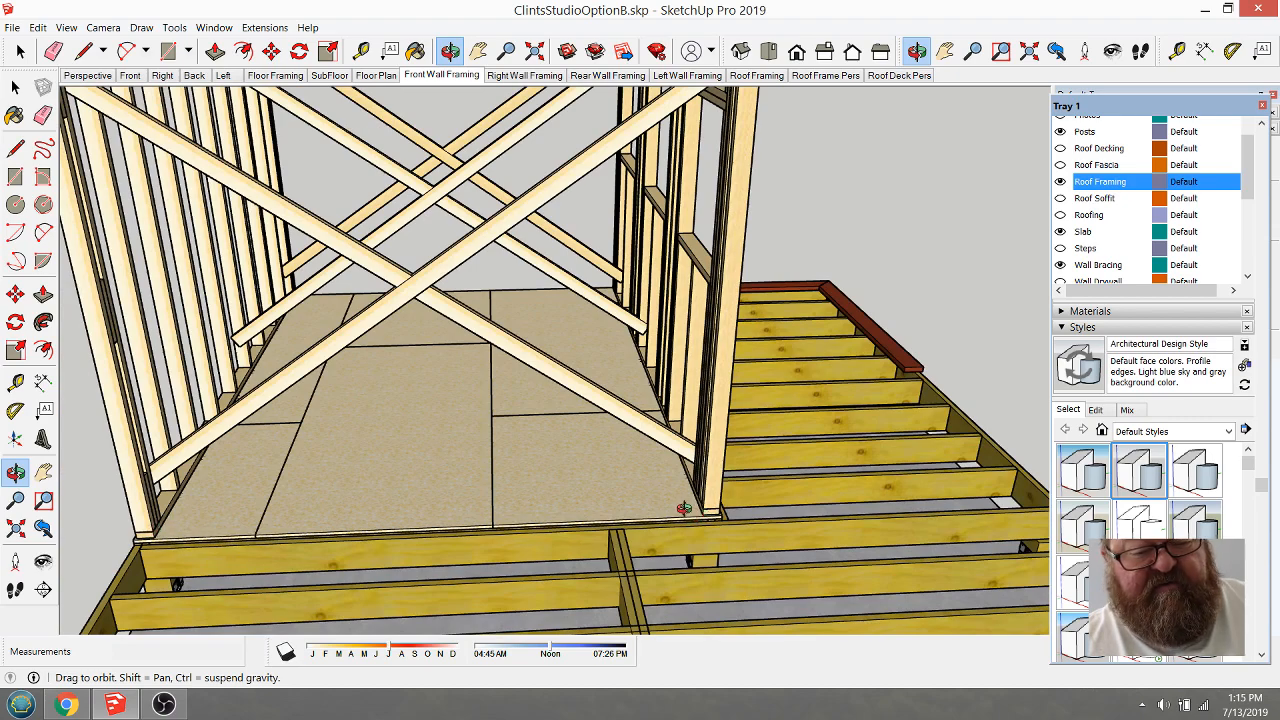
scroll(655, 495, up, 3)
scroll(680, 493, down, 5)
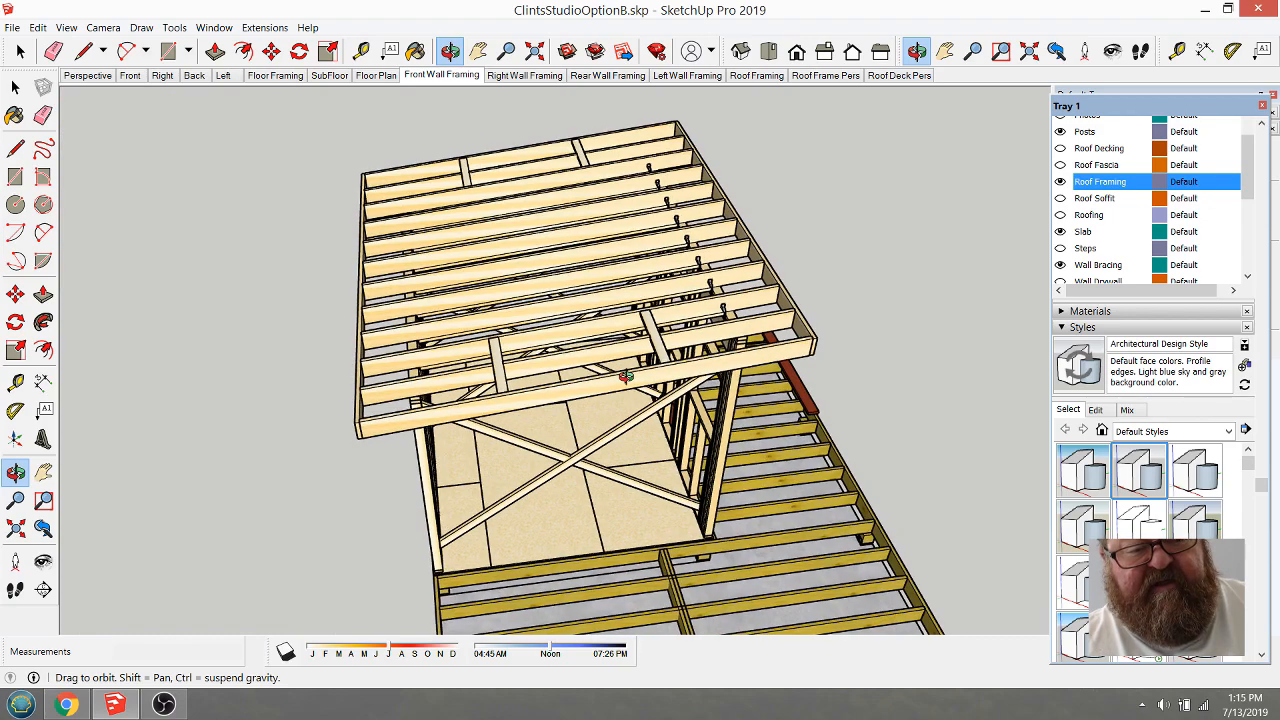
scroll(625, 376, up, 3)
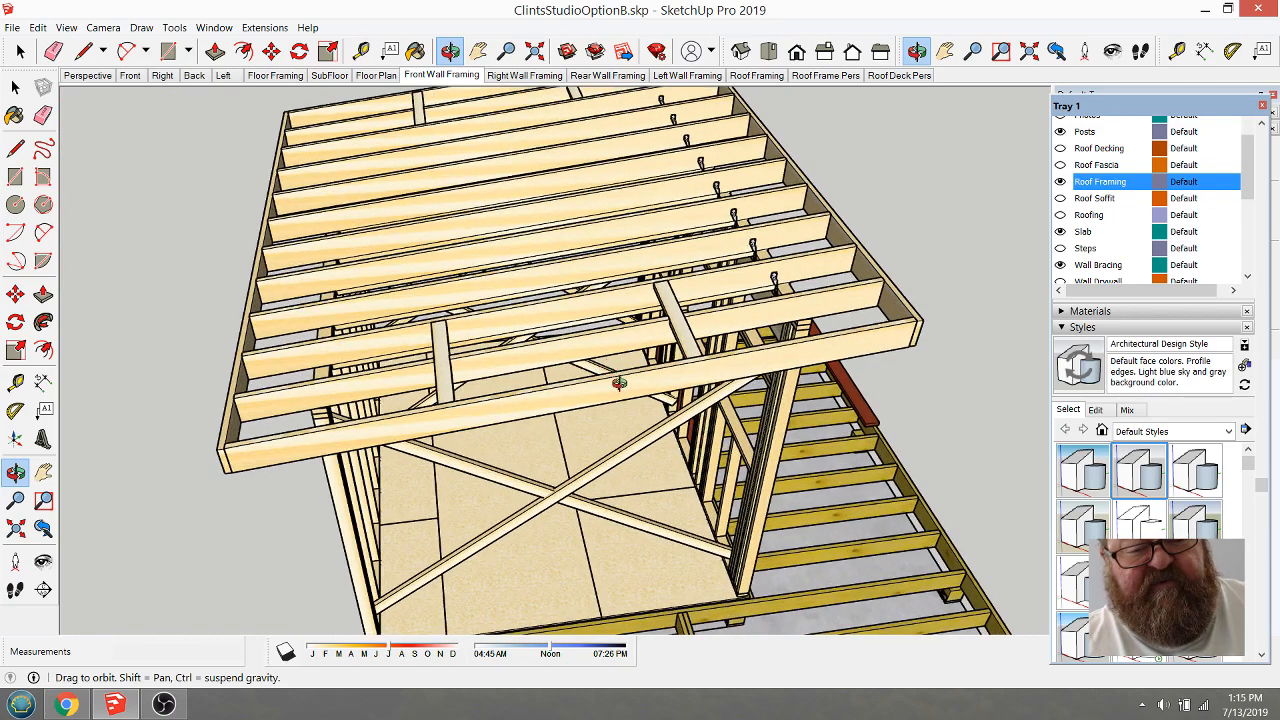
drag(620, 383, 663, 416)
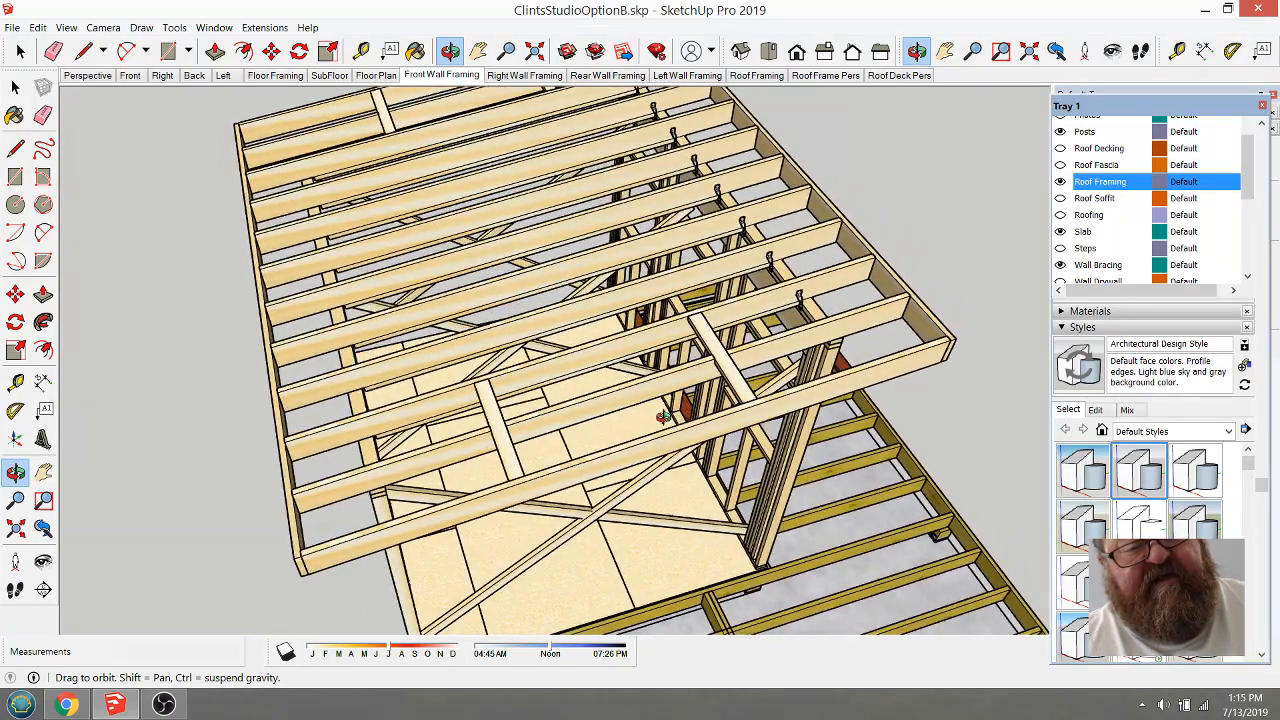
scroll(687, 229, up, 5)
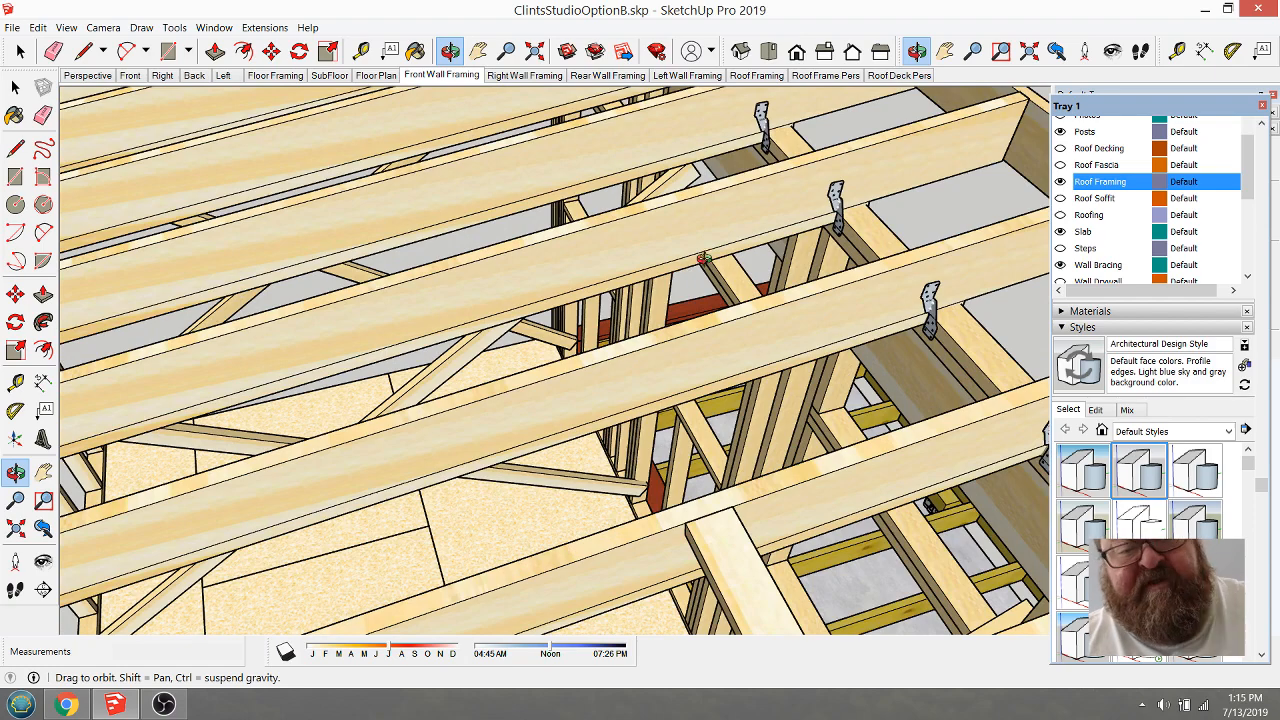
scroll(710, 232, down, 6)
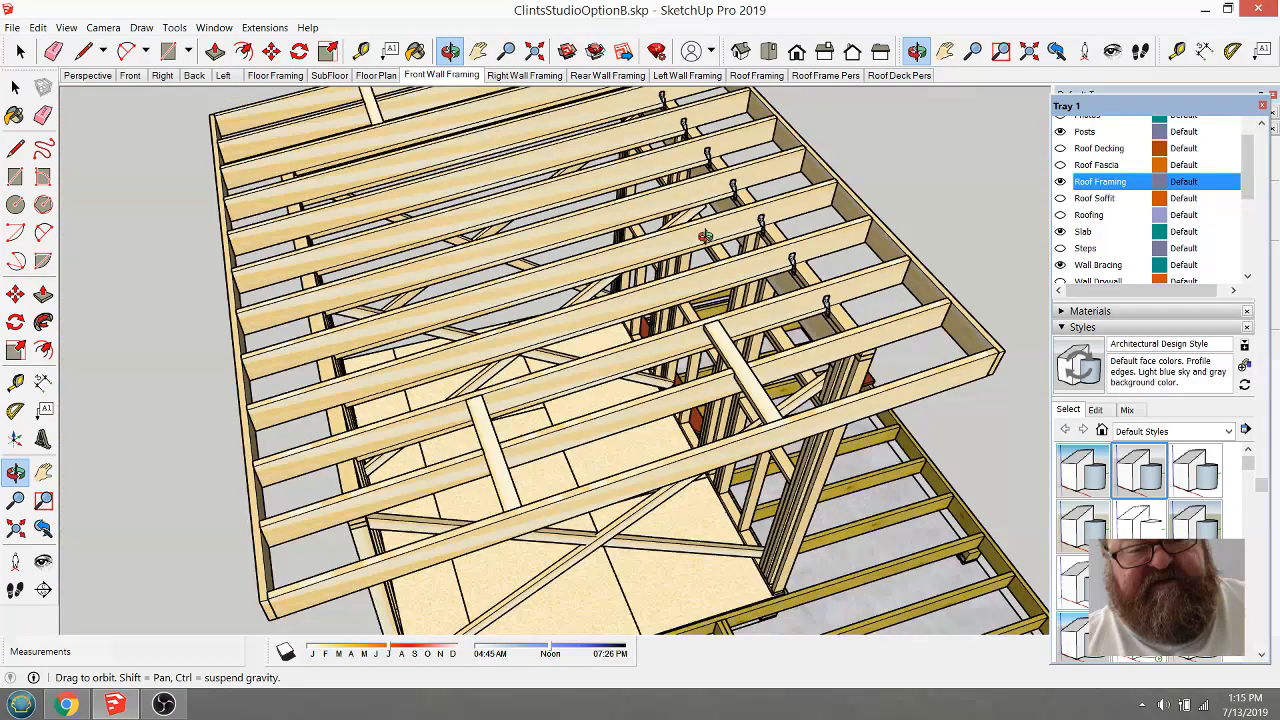
Step: Examine the roof rafters and the blocking between the outer rafters above the open end wall
mouse_move(687, 297)
mouse_down()
mouse_move(647, 303)
mouse_move(684, 295)
mouse_move(680, 307)
mouse_up()
scroll(664, 227, up, 2)
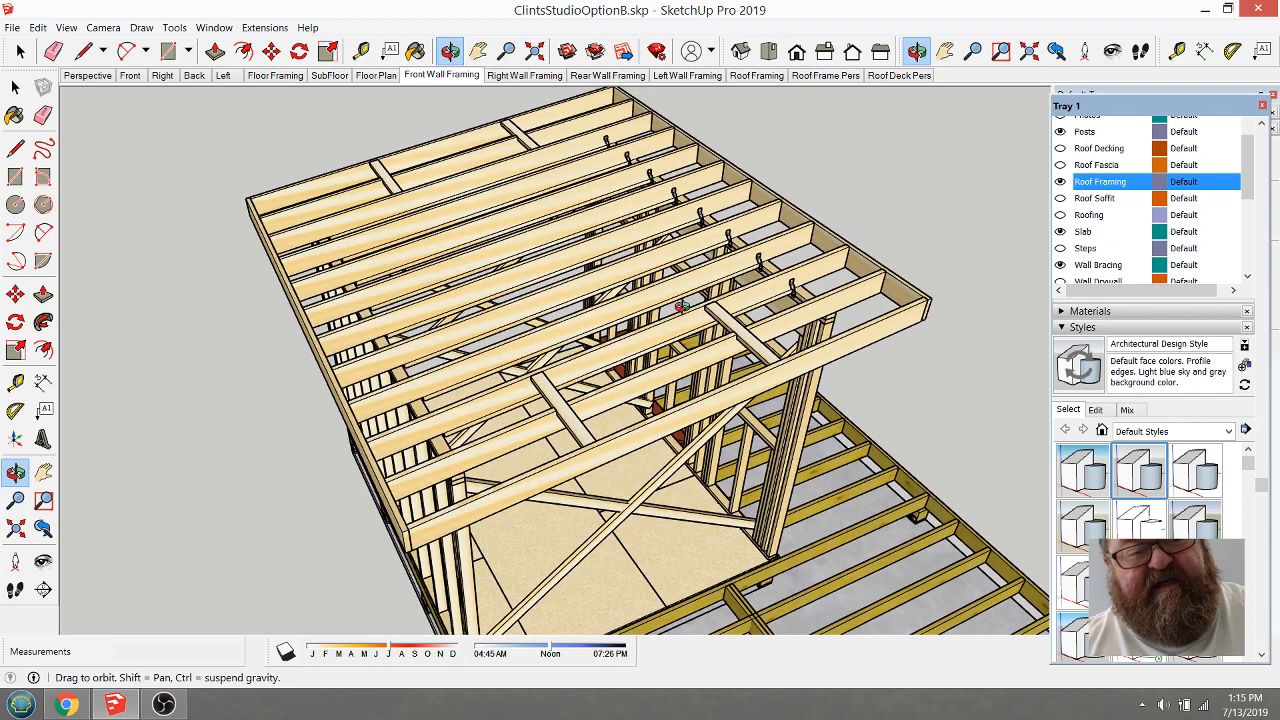
scroll(685, 349, up, 5)
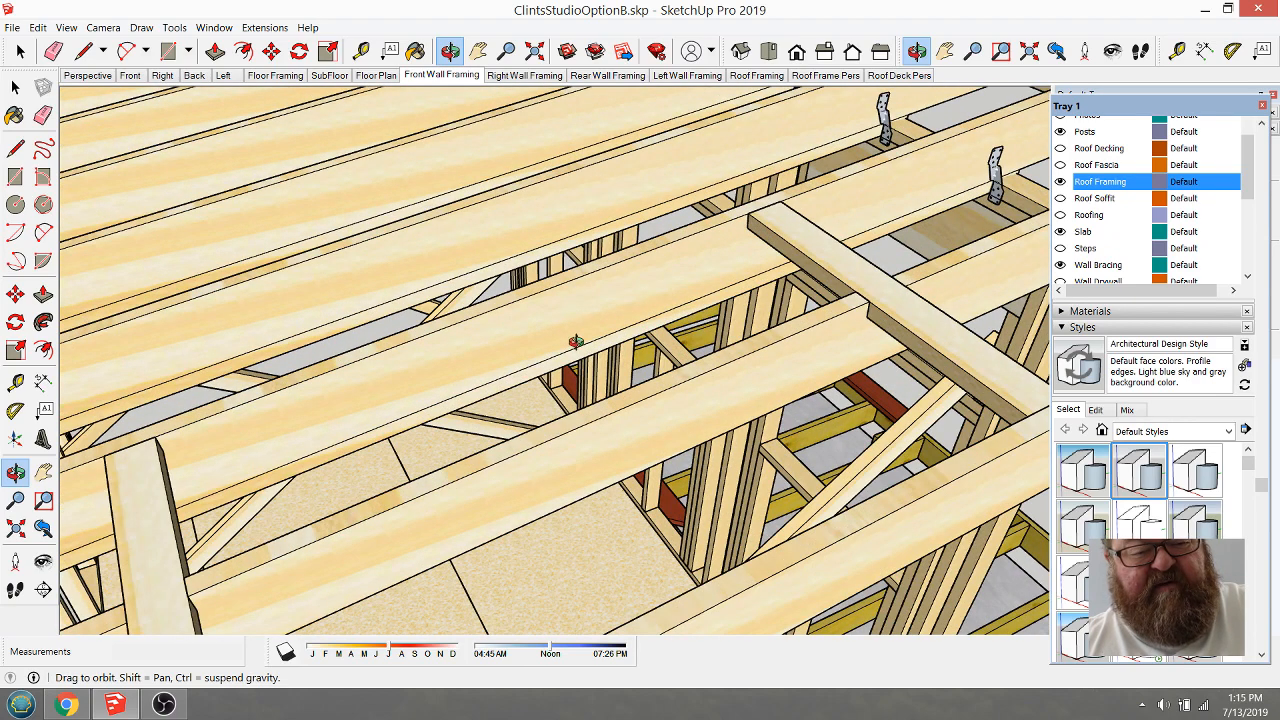
drag(635, 315, 665, 317)
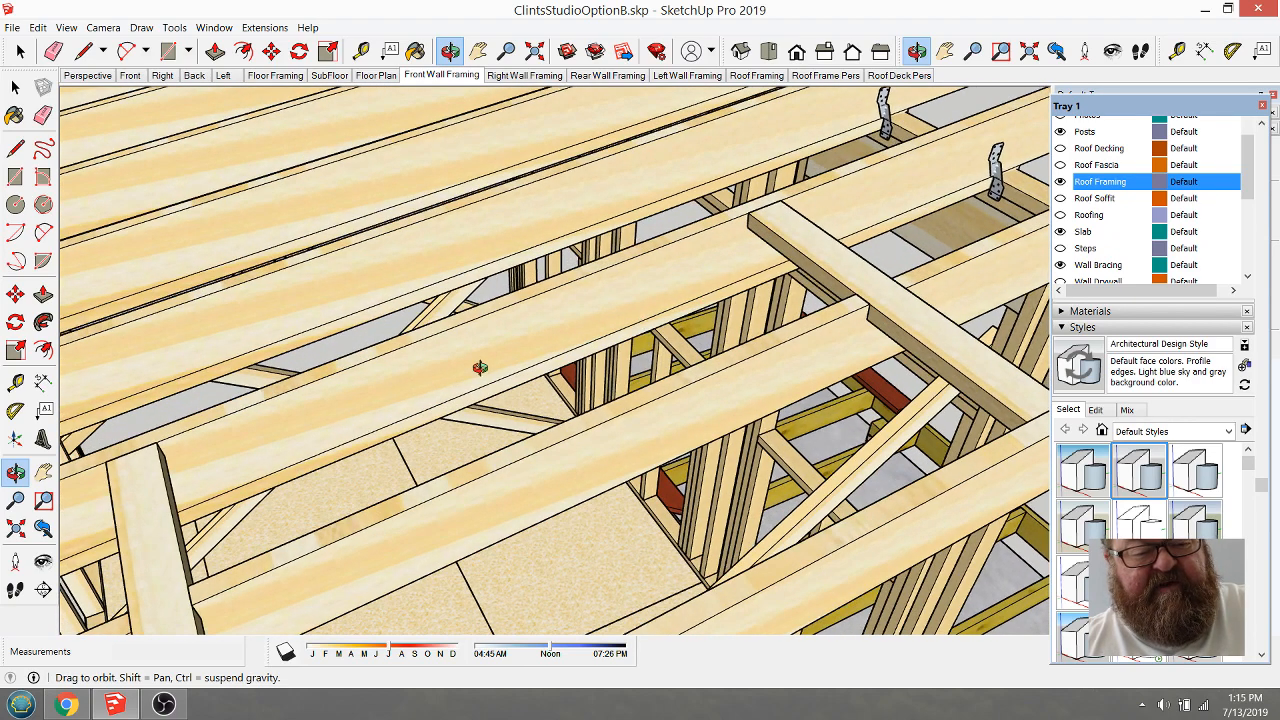
drag(480, 368, 724, 292)
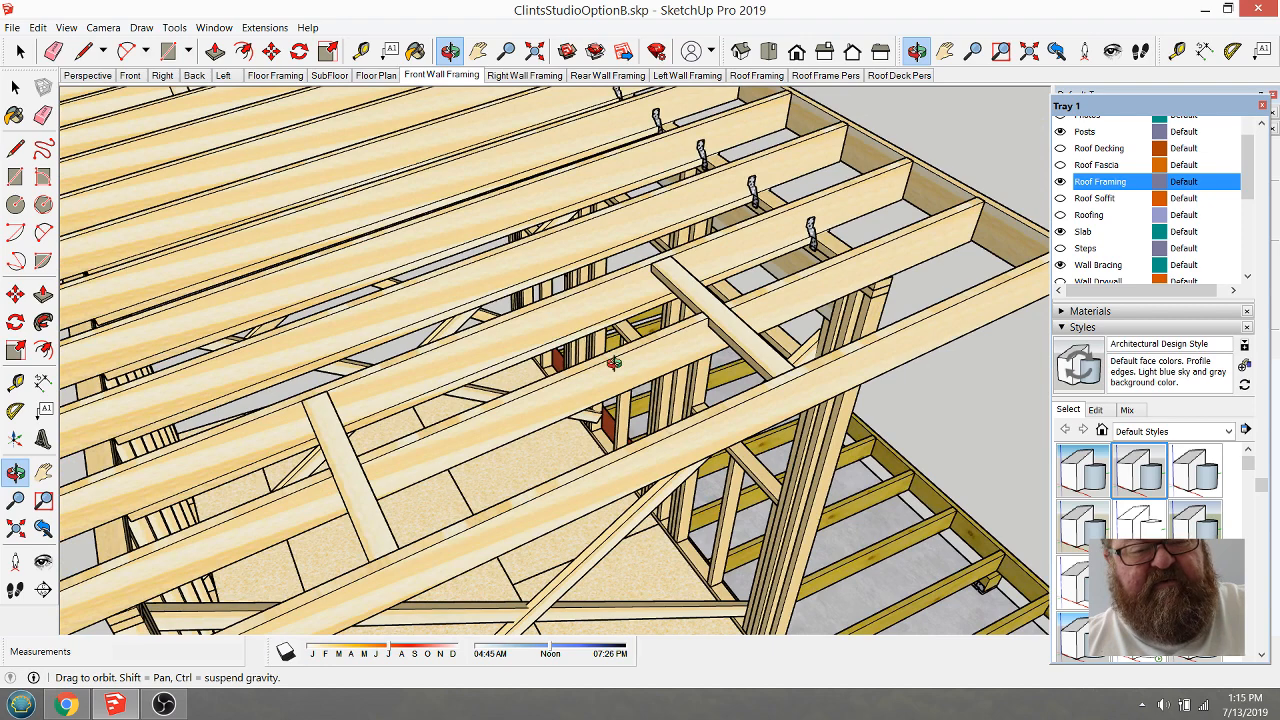
scroll(614, 363, down, 5)
scroll(614, 337, up, 3)
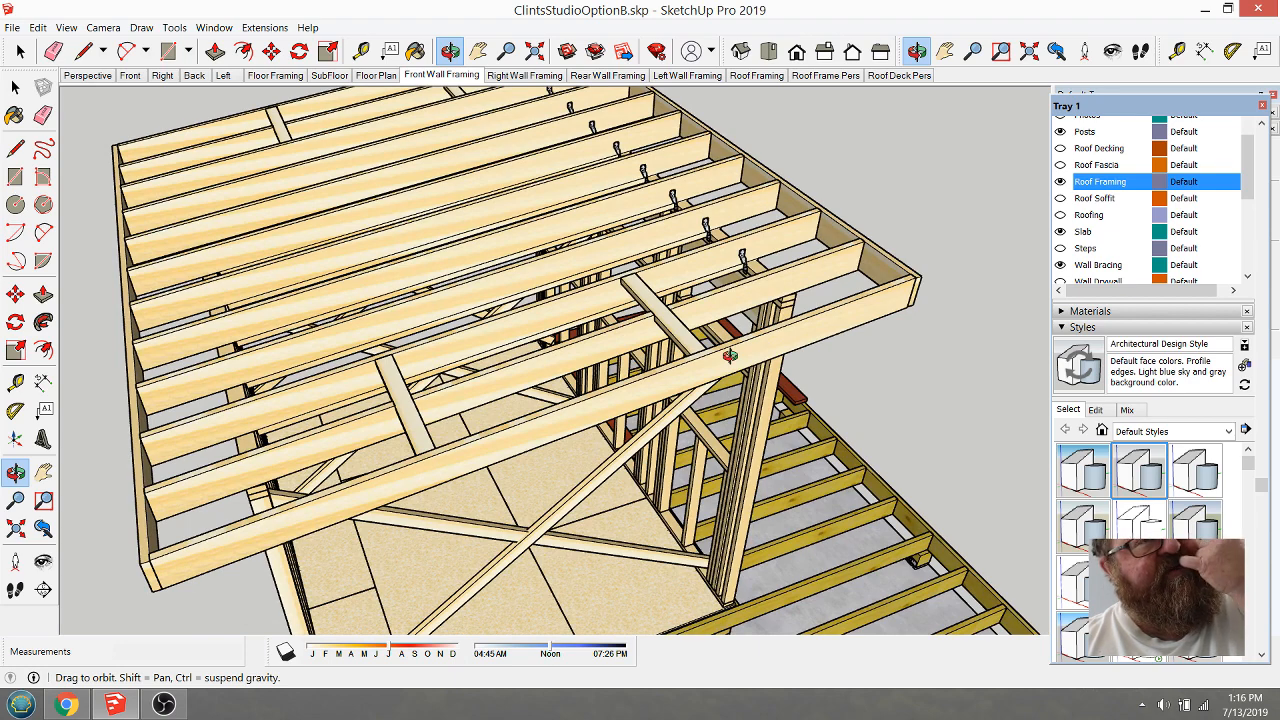
Step: Inspect how the end rafters meet the corner studs and top plates at the open end of the front wall
drag(730, 355, 288, 296)
scroll(600, 312, up, 8)
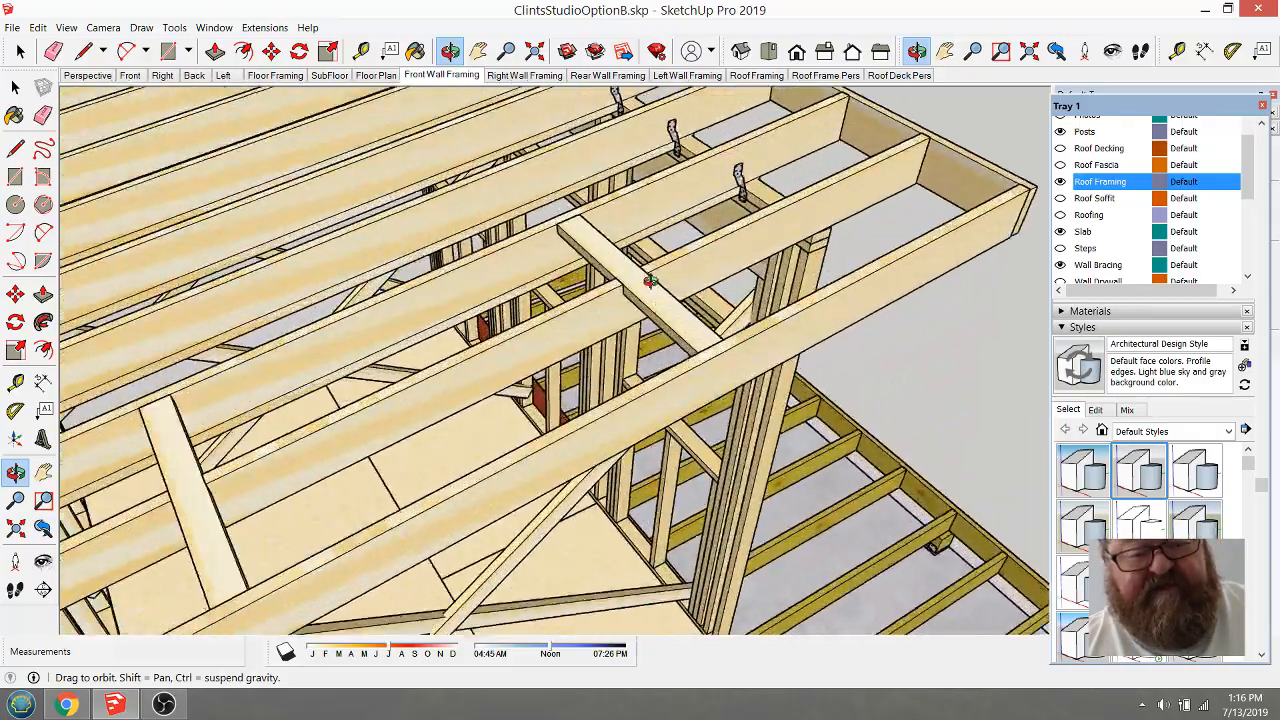
drag(678, 285, 549, 229)
scroll(771, 228, up, 5)
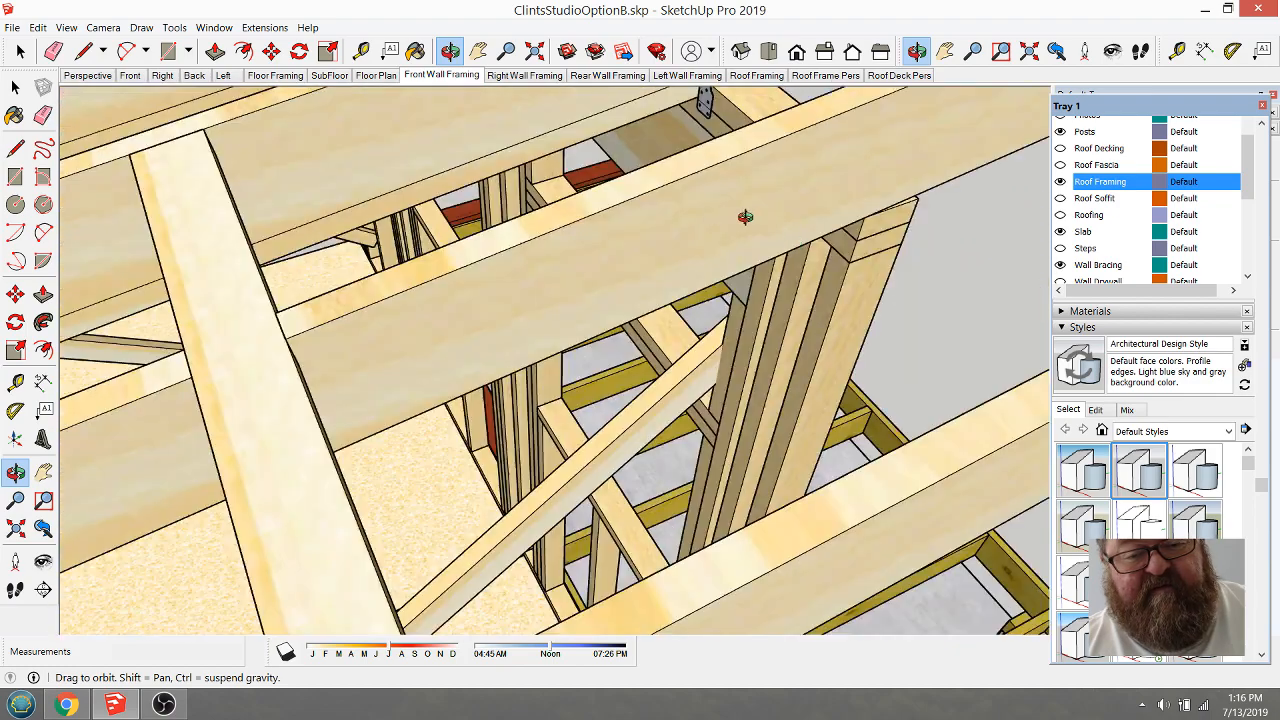
drag(778, 197, 677, 189)
drag(648, 218, 582, 298)
drag(688, 362, 486, 331)
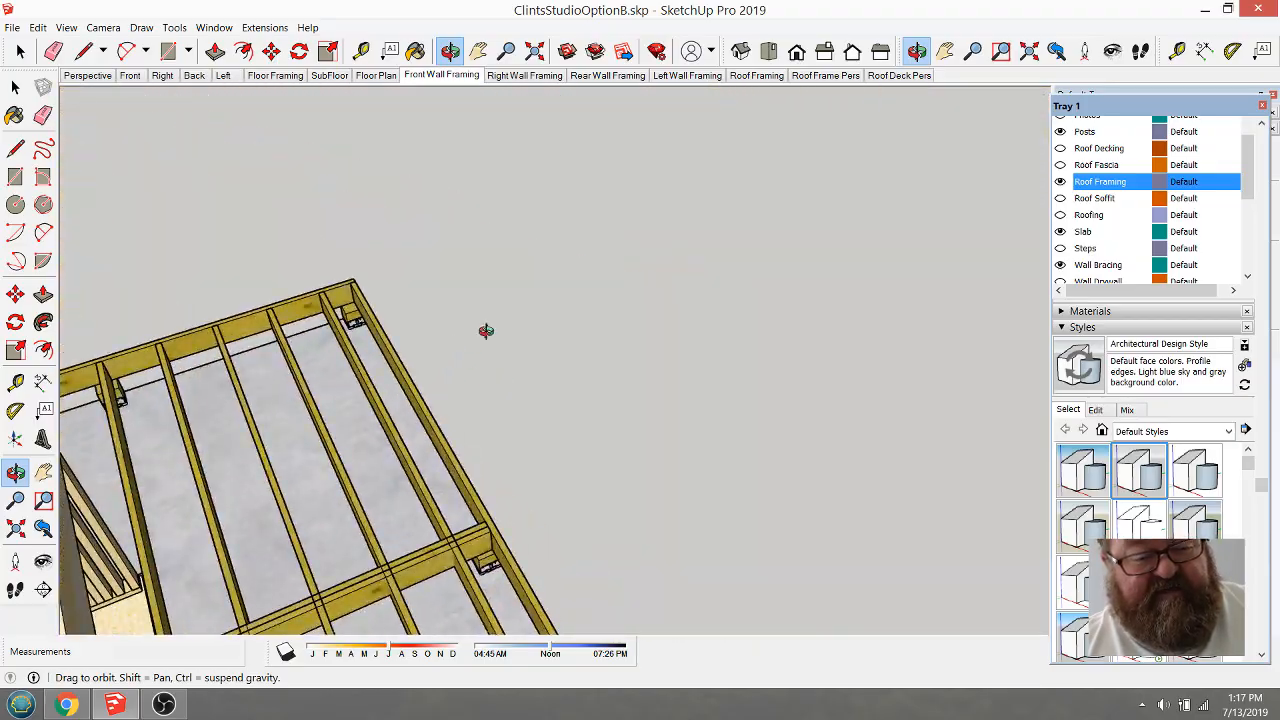
Step: Review the whole framed structure, from the deck framing up to the roof overhang at the open end
scroll(637, 314, down, 10)
drag(234, 407, 196, 300)
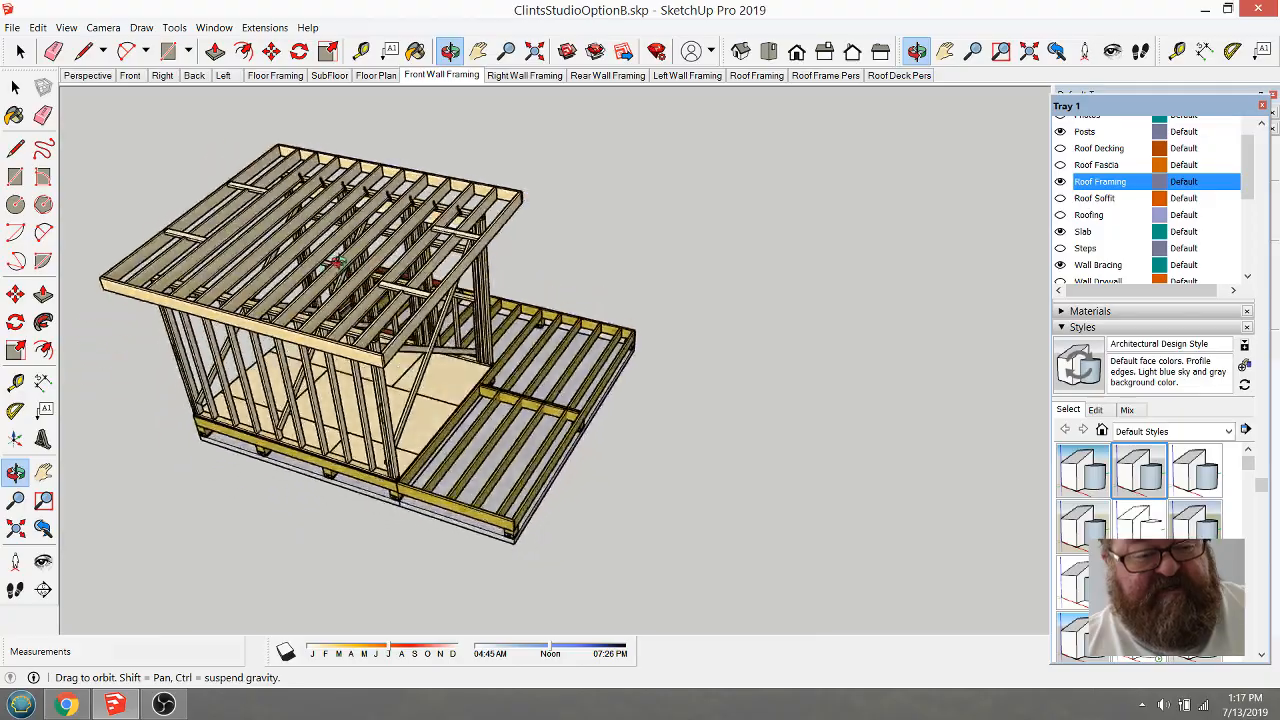
scroll(338, 262, up, 6)
scroll(681, 382, down, 5)
drag(553, 368, 312, 298)
scroll(386, 307, up, 5)
drag(401, 310, 515, 417)
scroll(510, 415, up, 1)
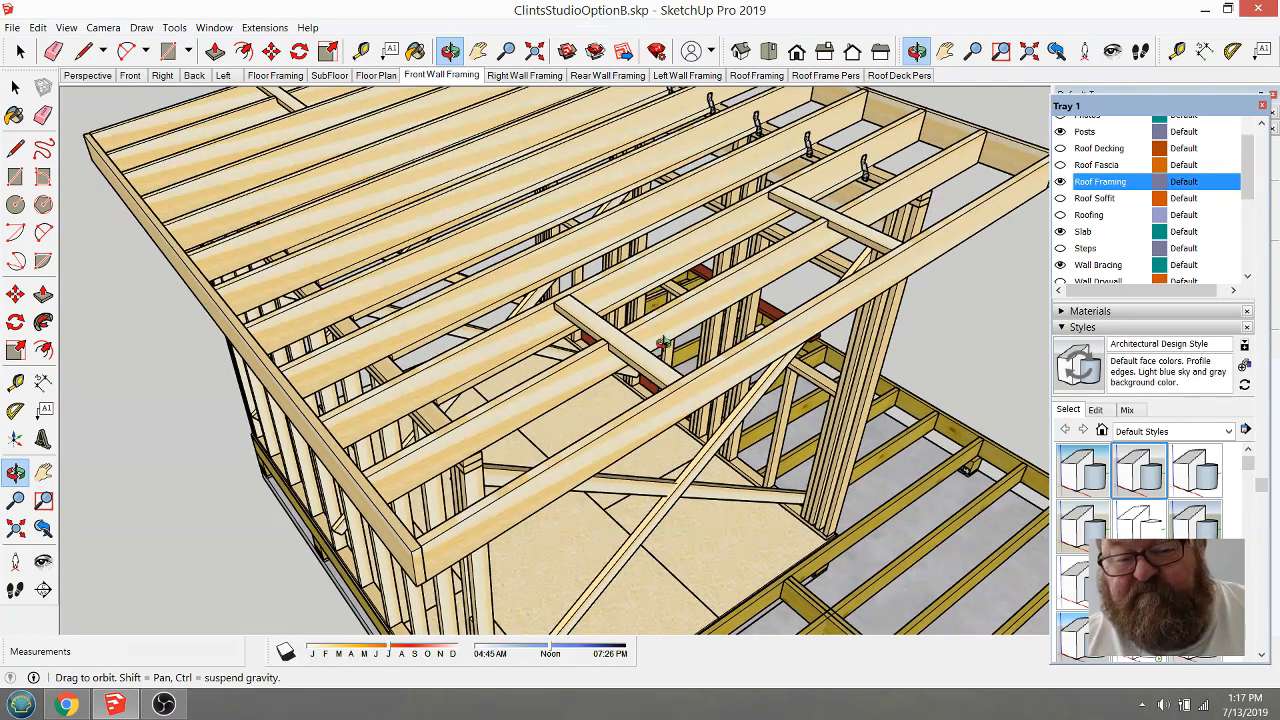
Step: Turn on the Wall Framing Door layer to show the side wall framing beneath the rafters
scroll(1097, 212, down, 5)
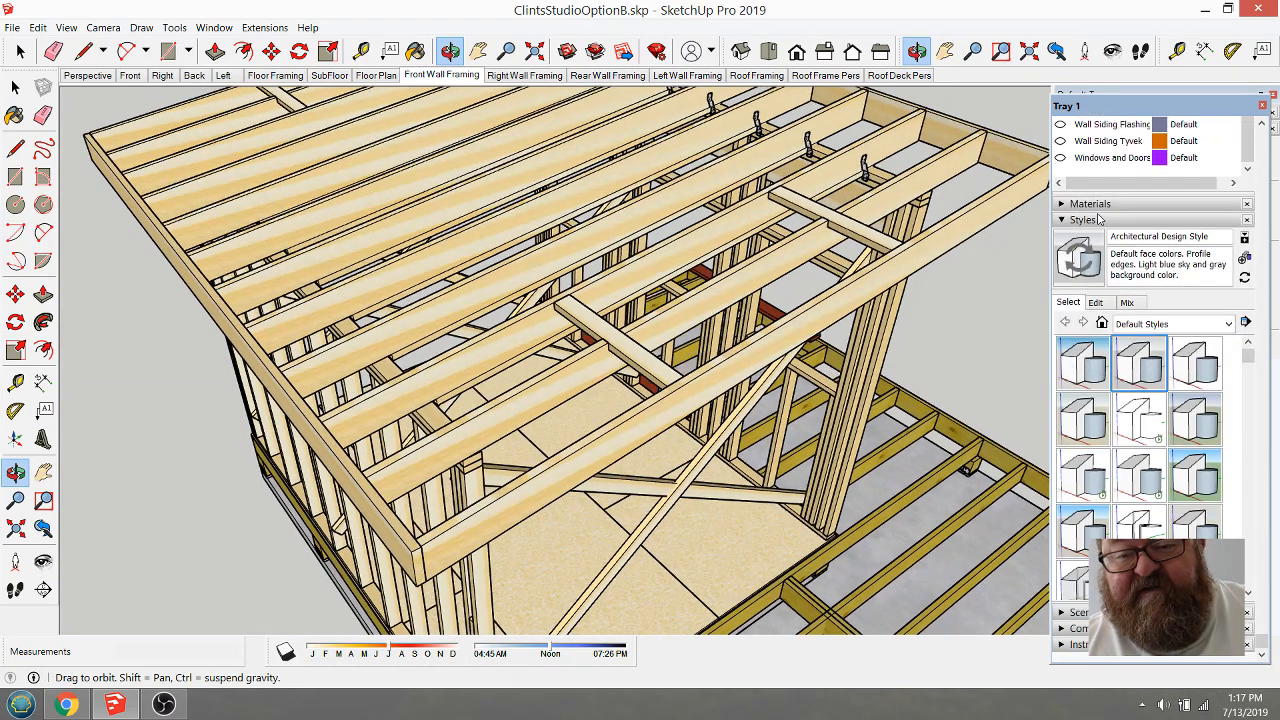
scroll(1125, 160, up, 6)
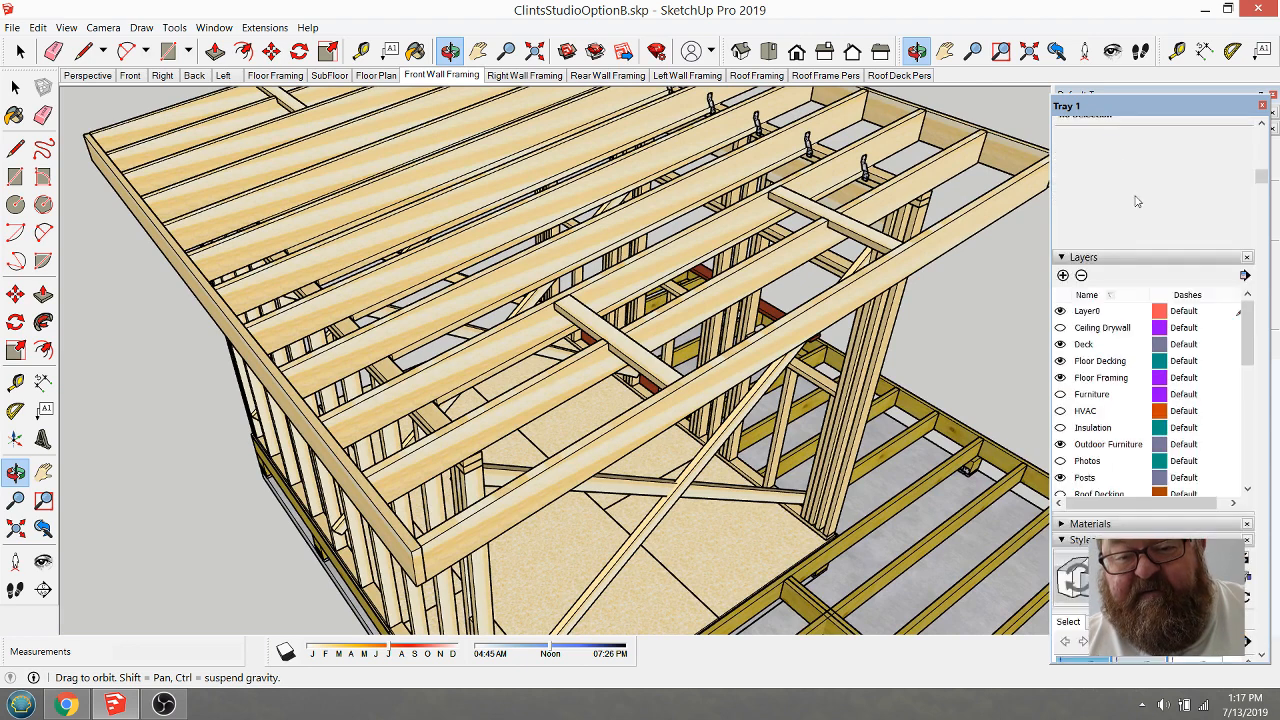
click(1112, 377)
scroll(1110, 388, down, 4)
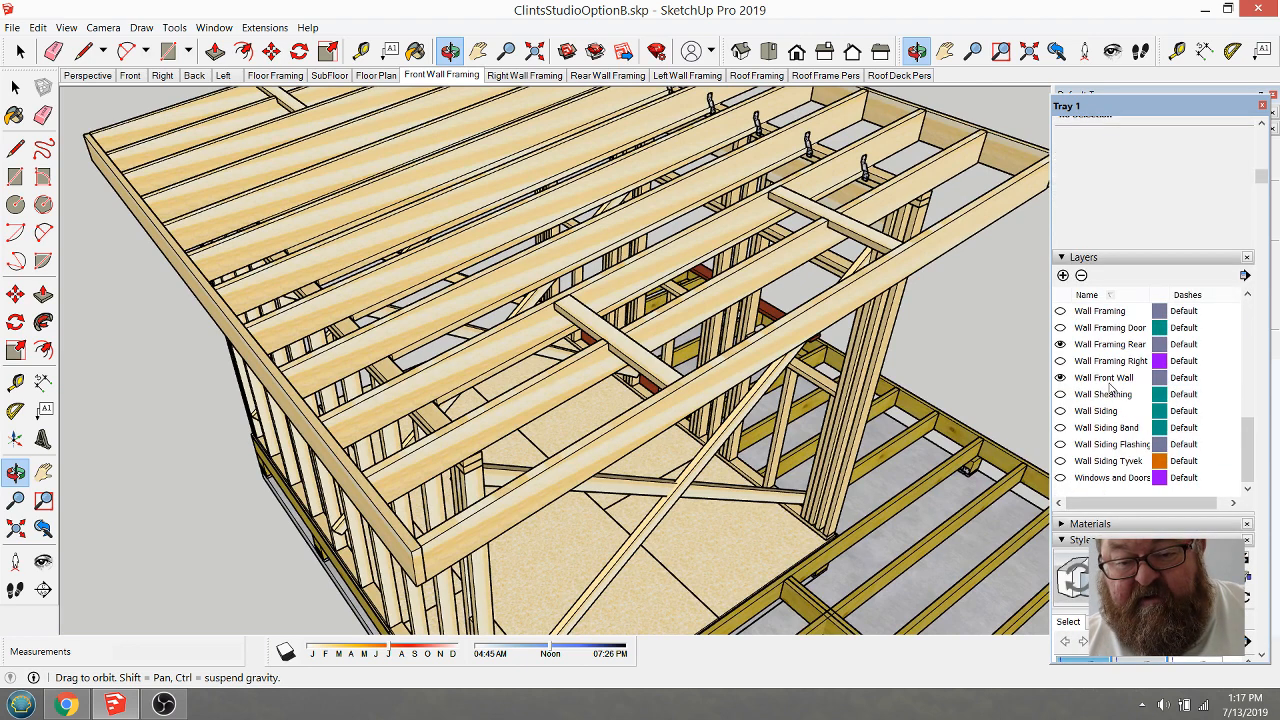
click(1061, 328)
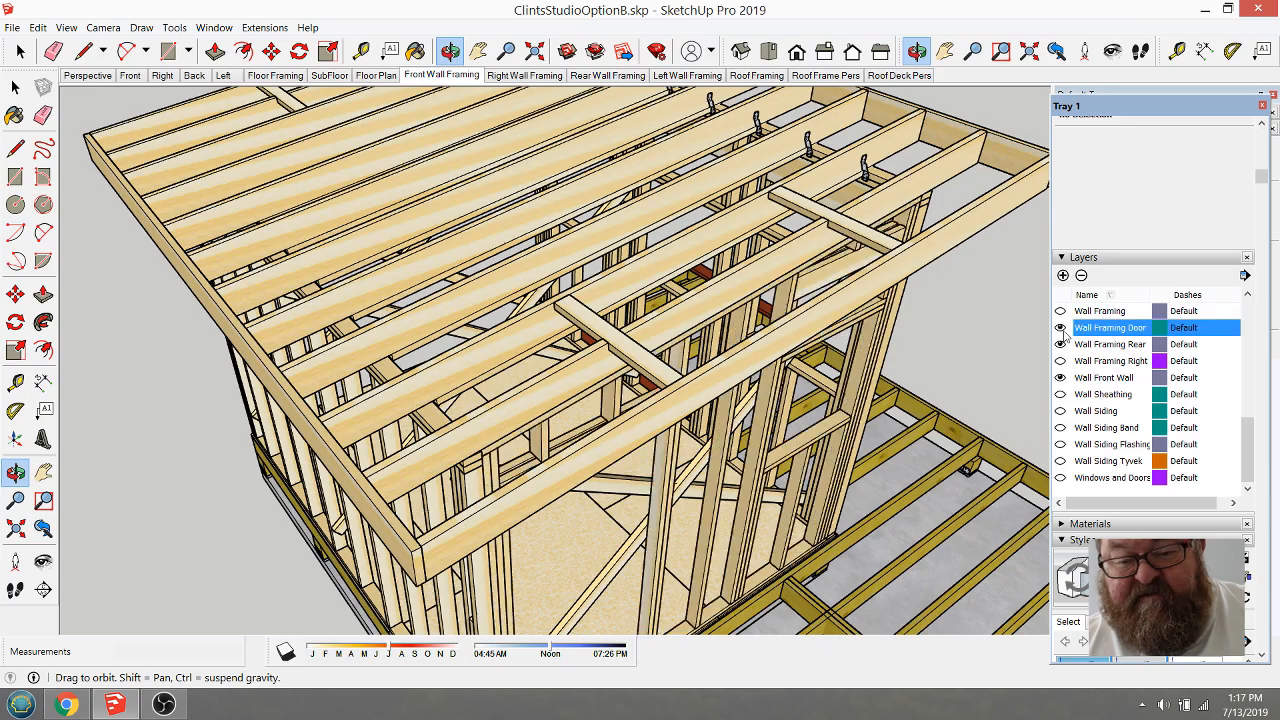
Step: Examine the side wall framing from outside, from above through the rafters, and from the opposite open end
drag(858, 330, 656, 240)
drag(486, 237, 530, 278)
drag(432, 251, 481, 298)
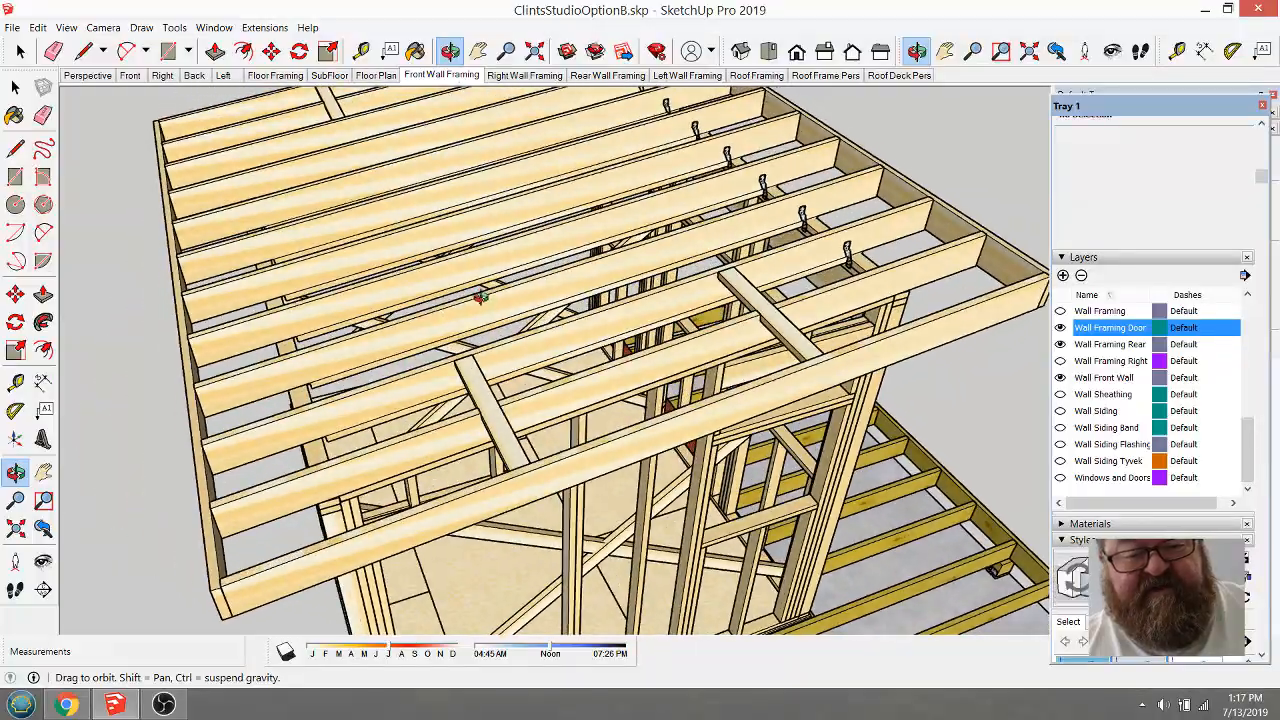
drag(676, 383, 825, 144)
scroll(840, 155, up, 8)
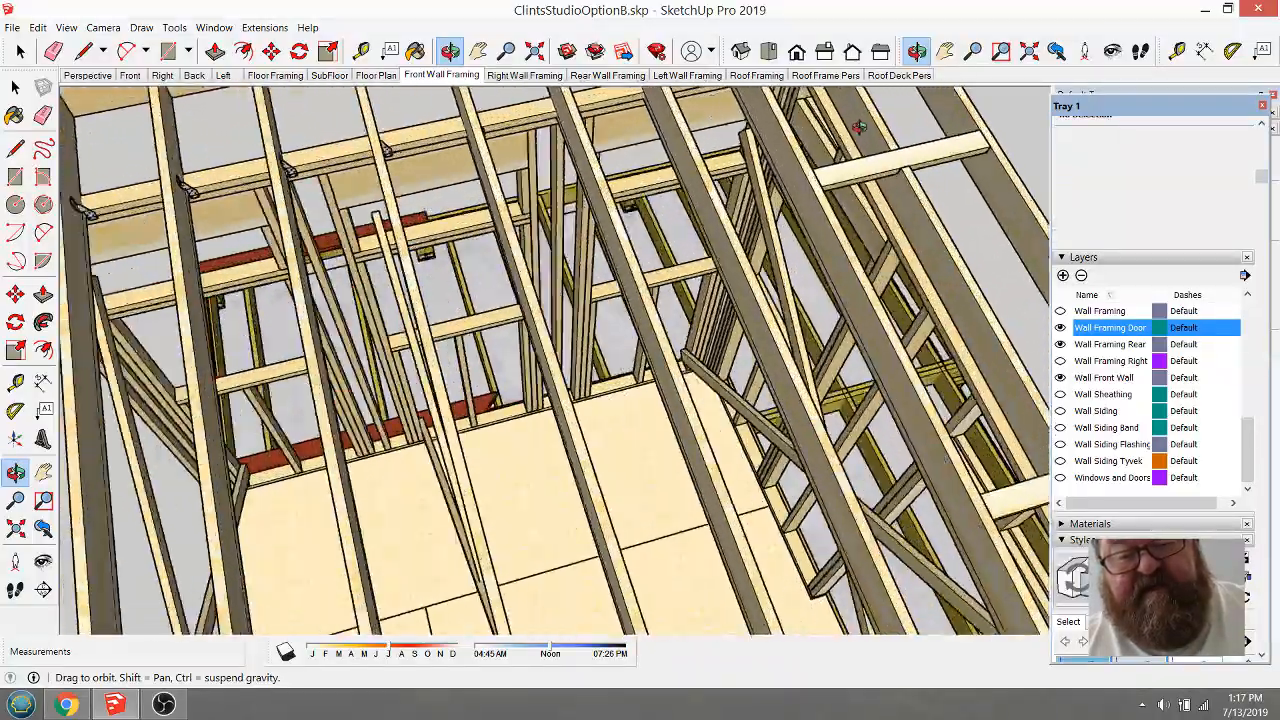
scroll(670, 318, down, 10)
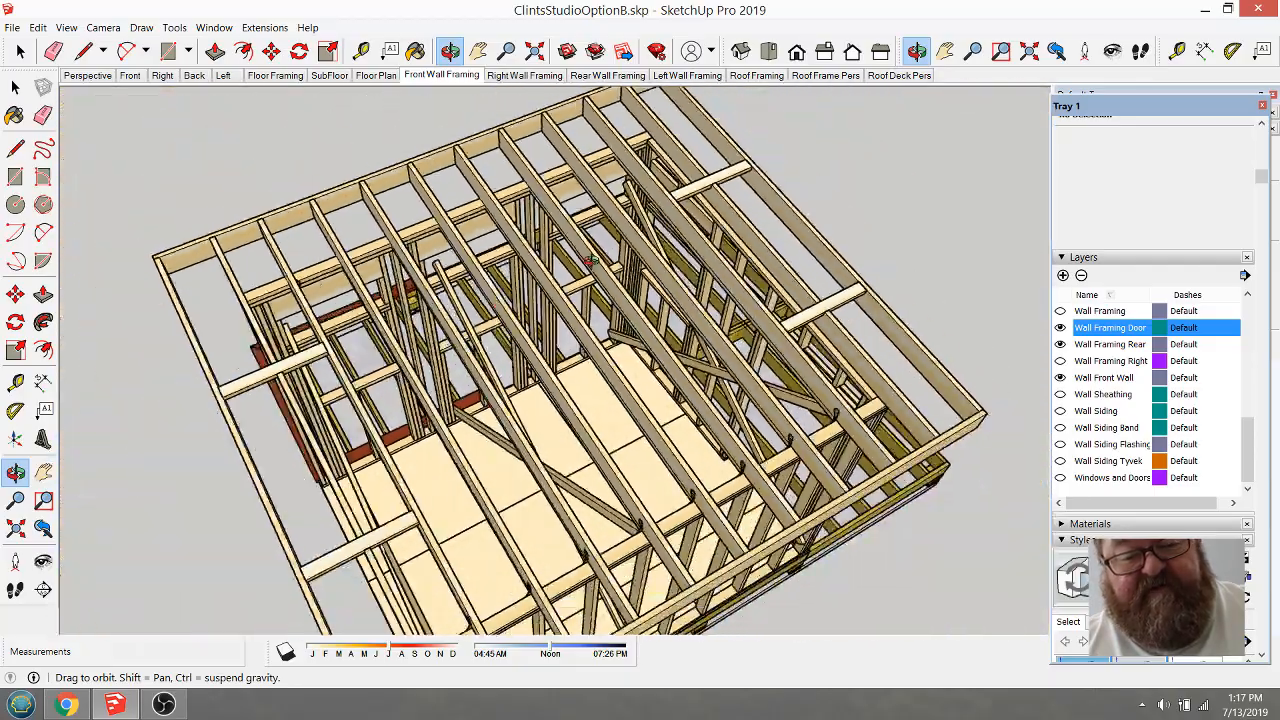
scroll(588, 260, down, 3)
drag(588, 260, 666, 163)
scroll(554, 212, up, 8)
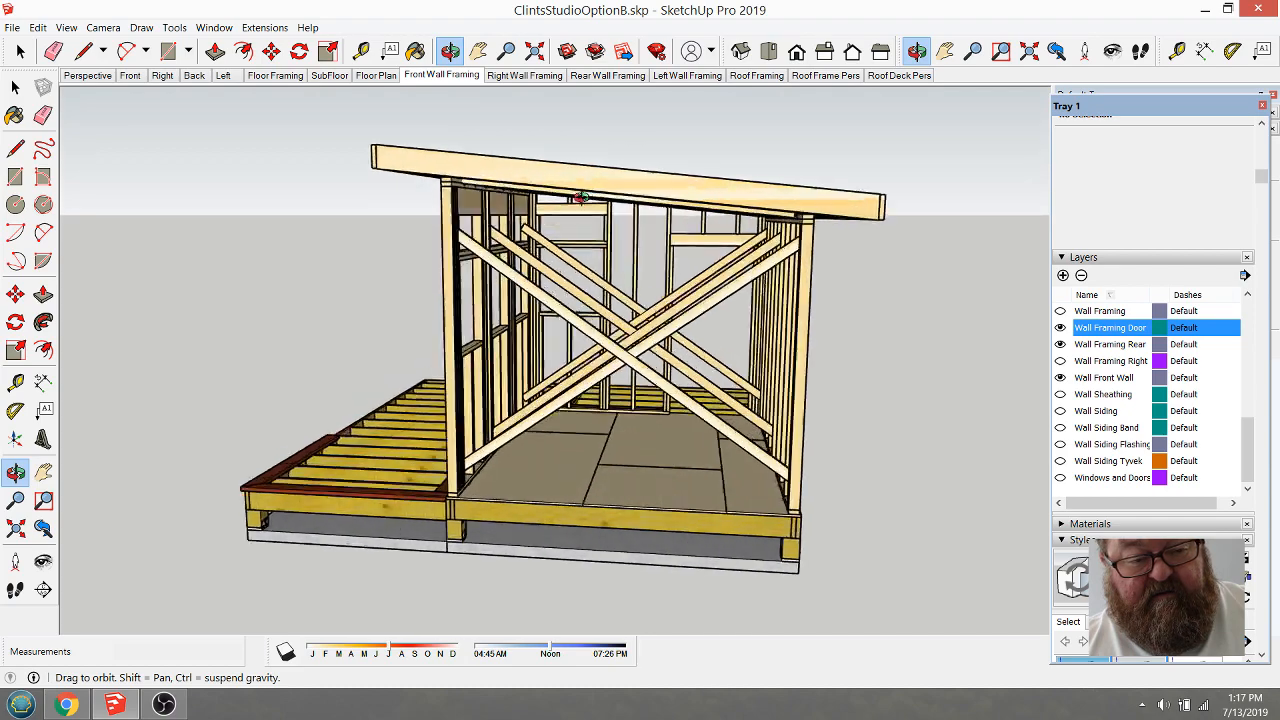
Step: Inspect the header, cripple studs and sloped top plate of the side wall from inside the building
scroll(554, 212, up, 5)
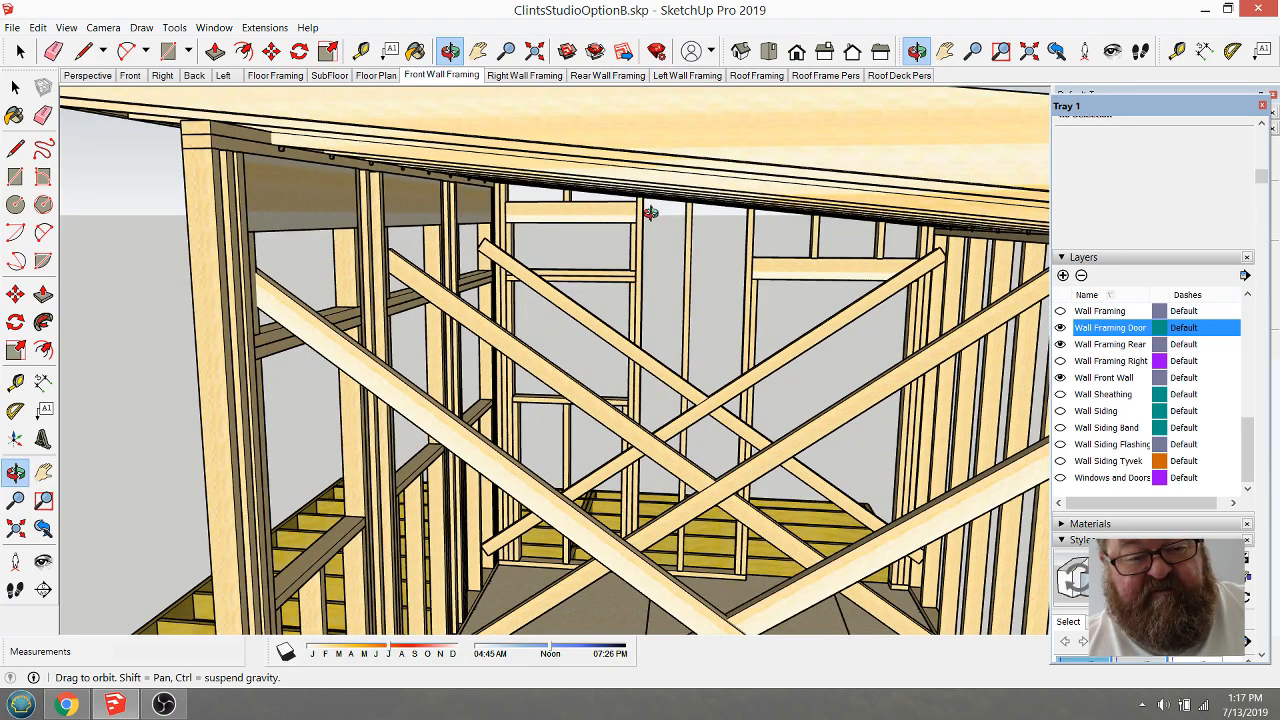
scroll(650, 212, up, 6)
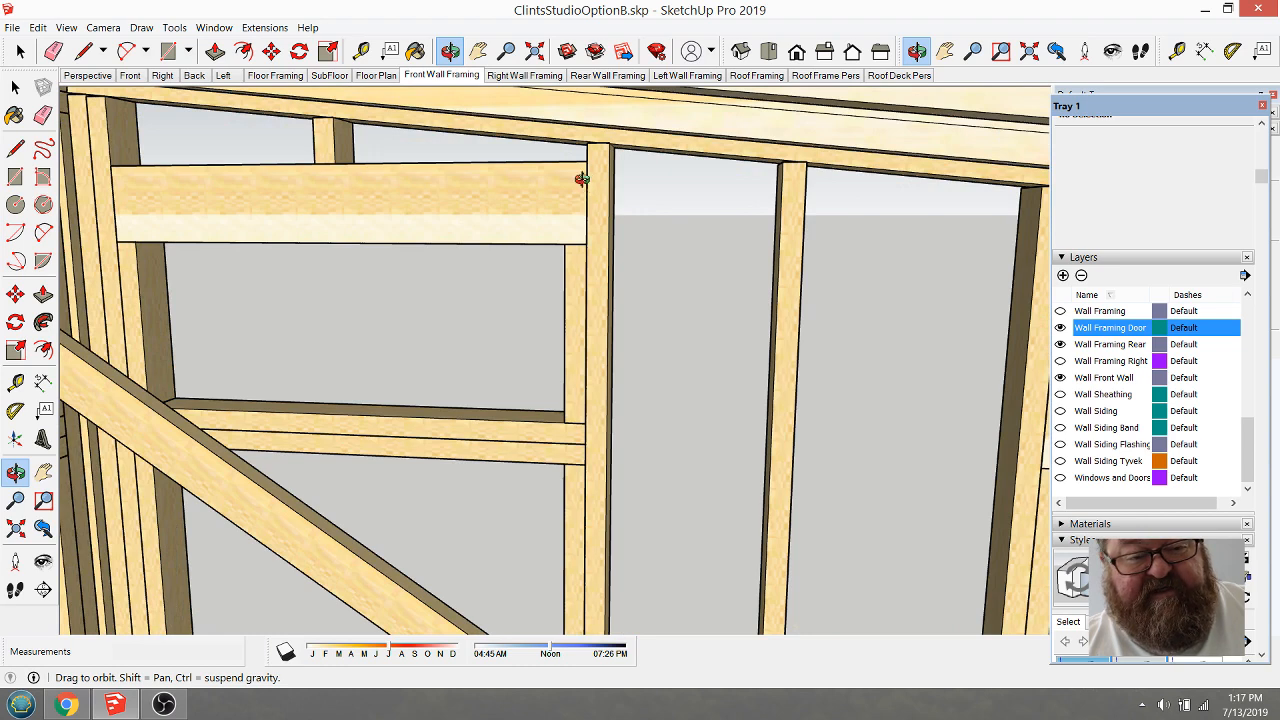
drag(583, 242, 591, 278)
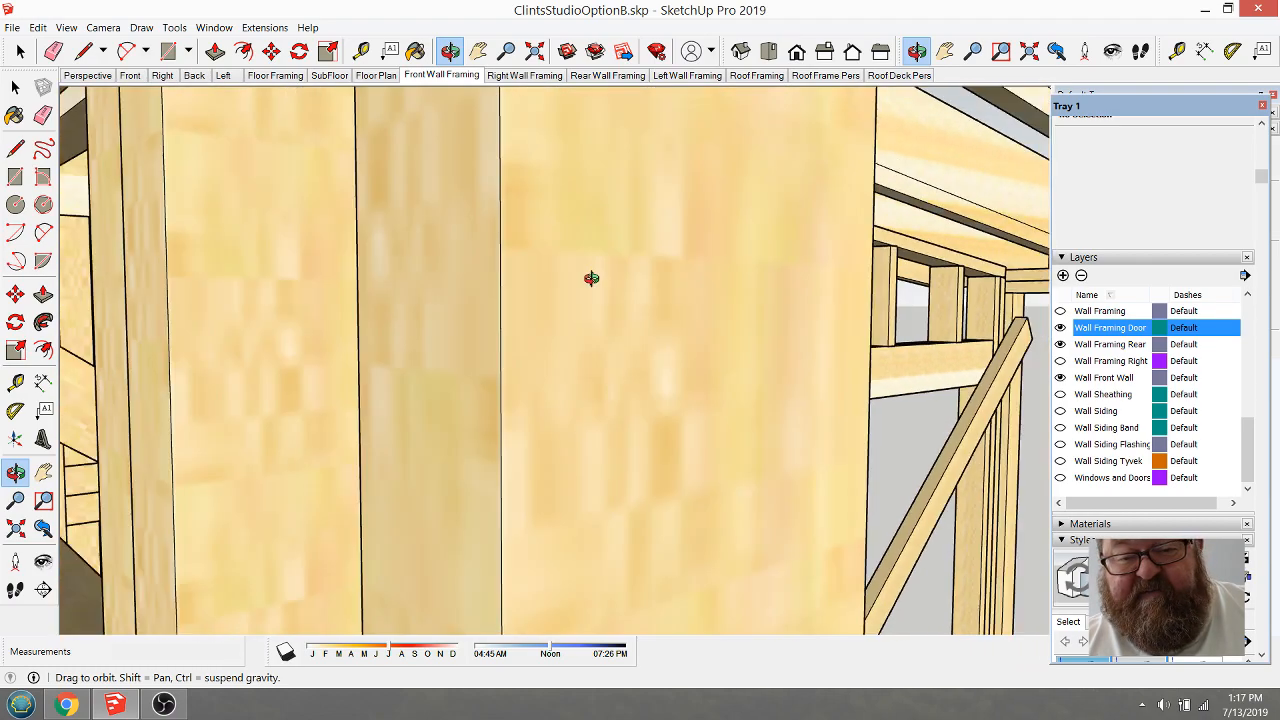
drag(869, 258, 660, 278)
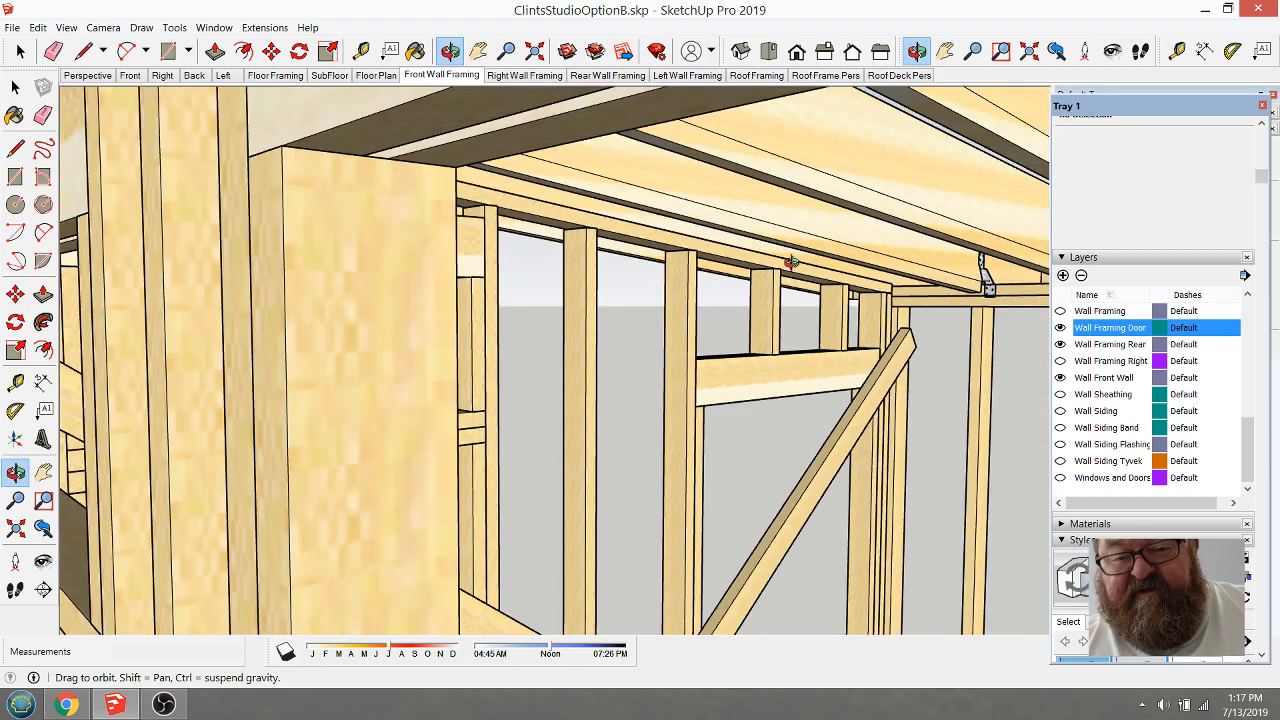
drag(790, 262, 912, 331)
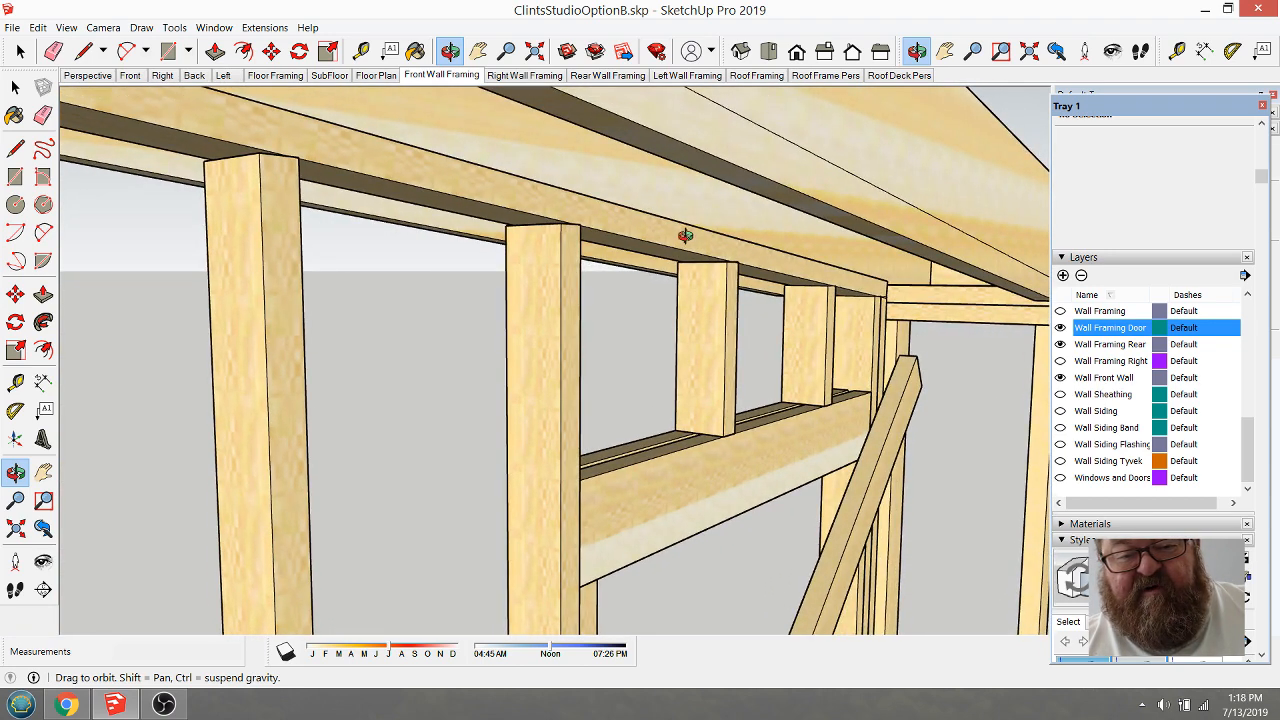
drag(685, 236, 668, 234)
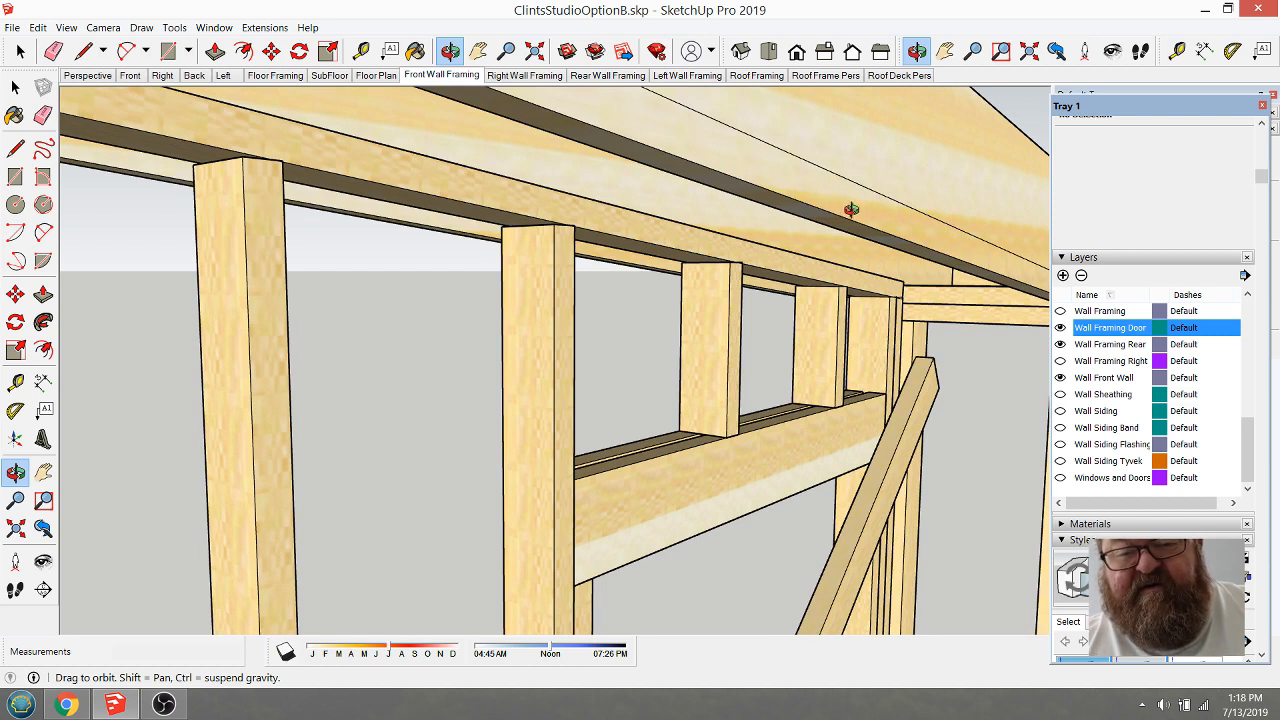
click(84, 51)
click(765, 188)
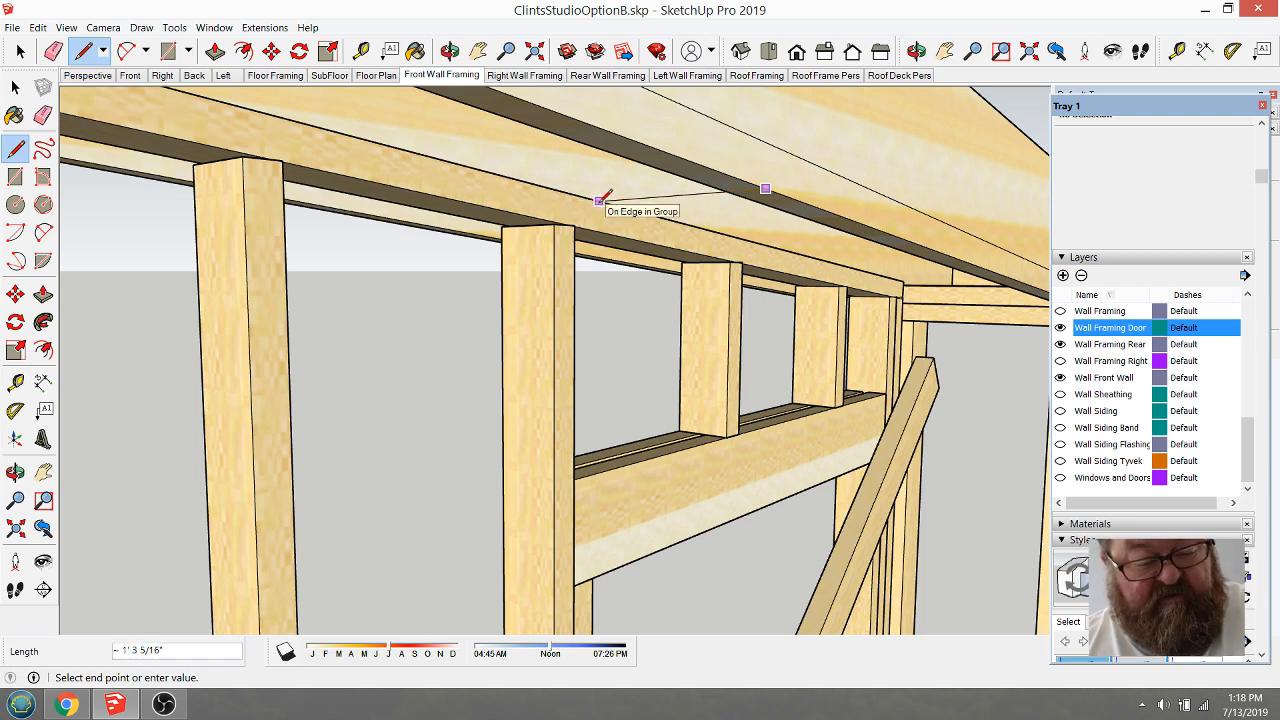
key(Escape)
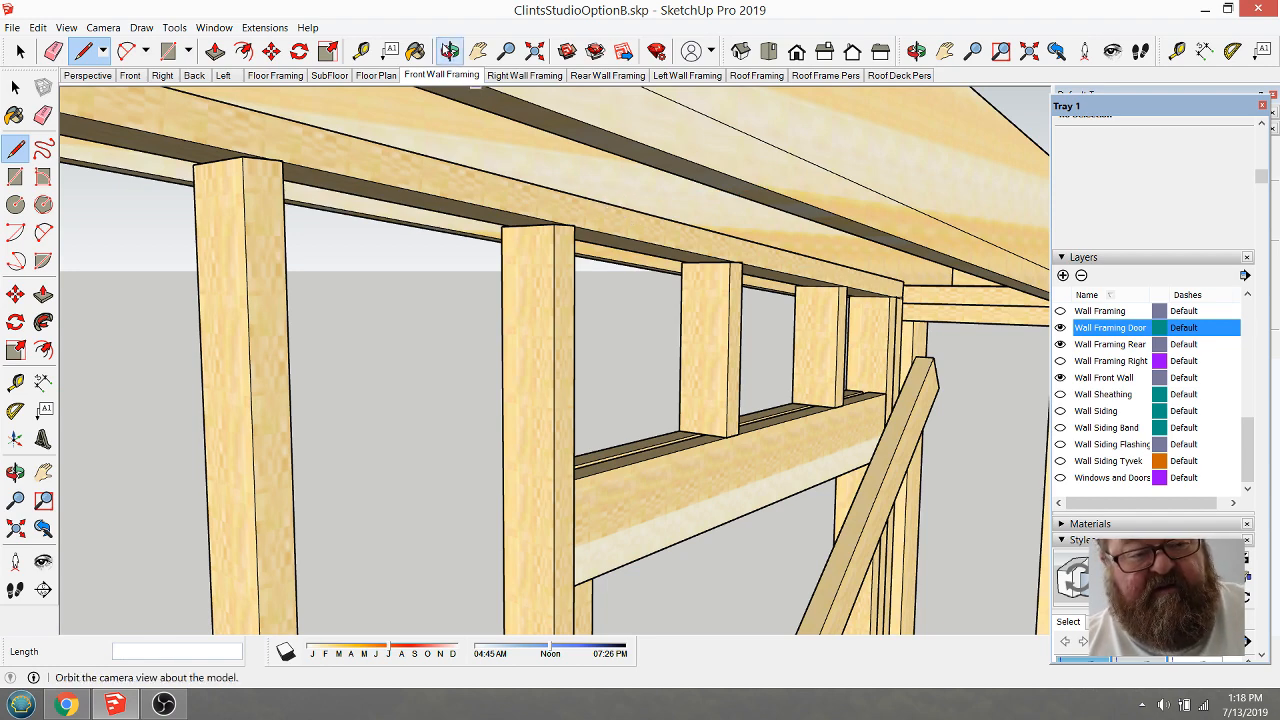
Step: Open the sloped top plate's group, try a 2" Push/Pull on its inner face, and undo the change
click(450, 50)
drag(466, 149, 556, 153)
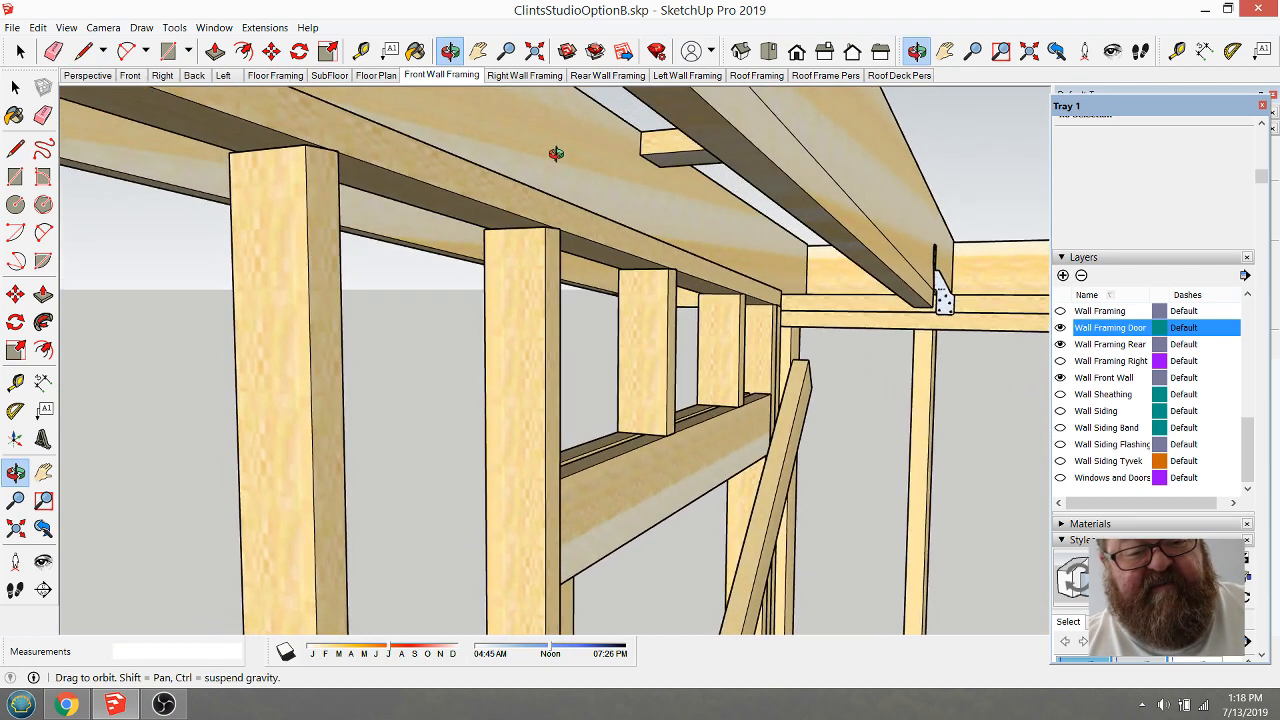
click(19, 49)
double_click(378, 156)
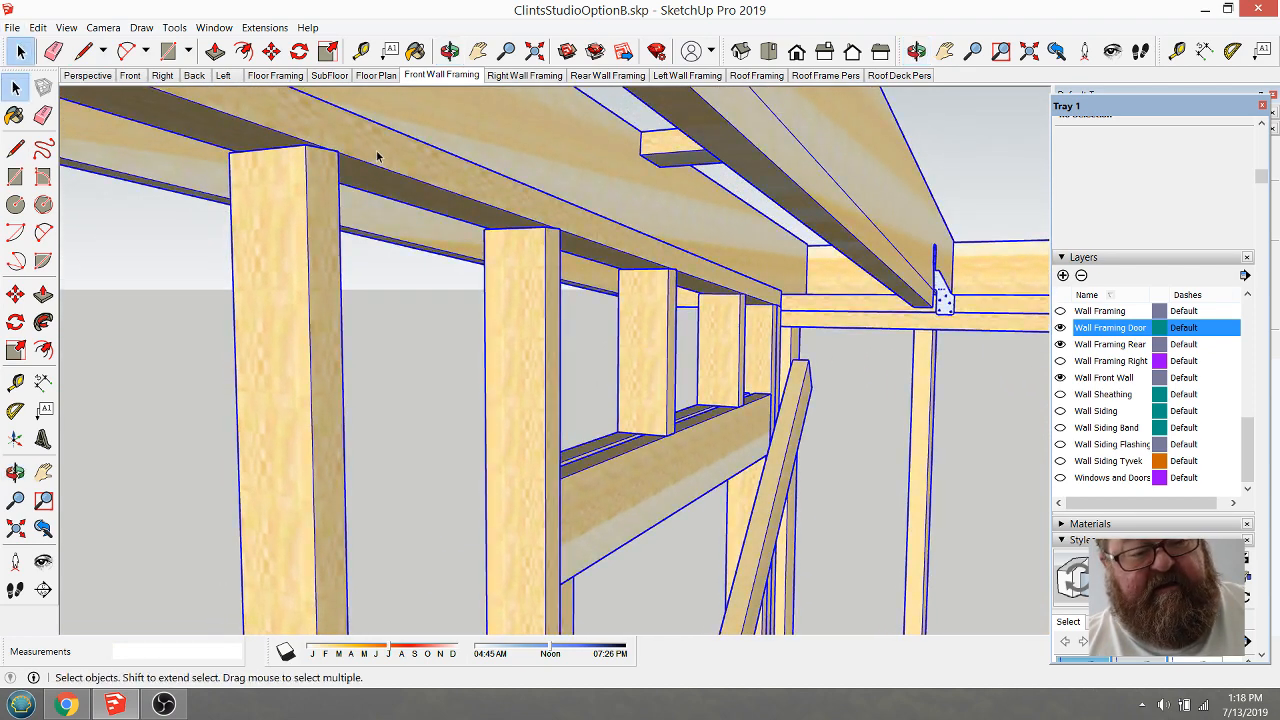
click(378, 157)
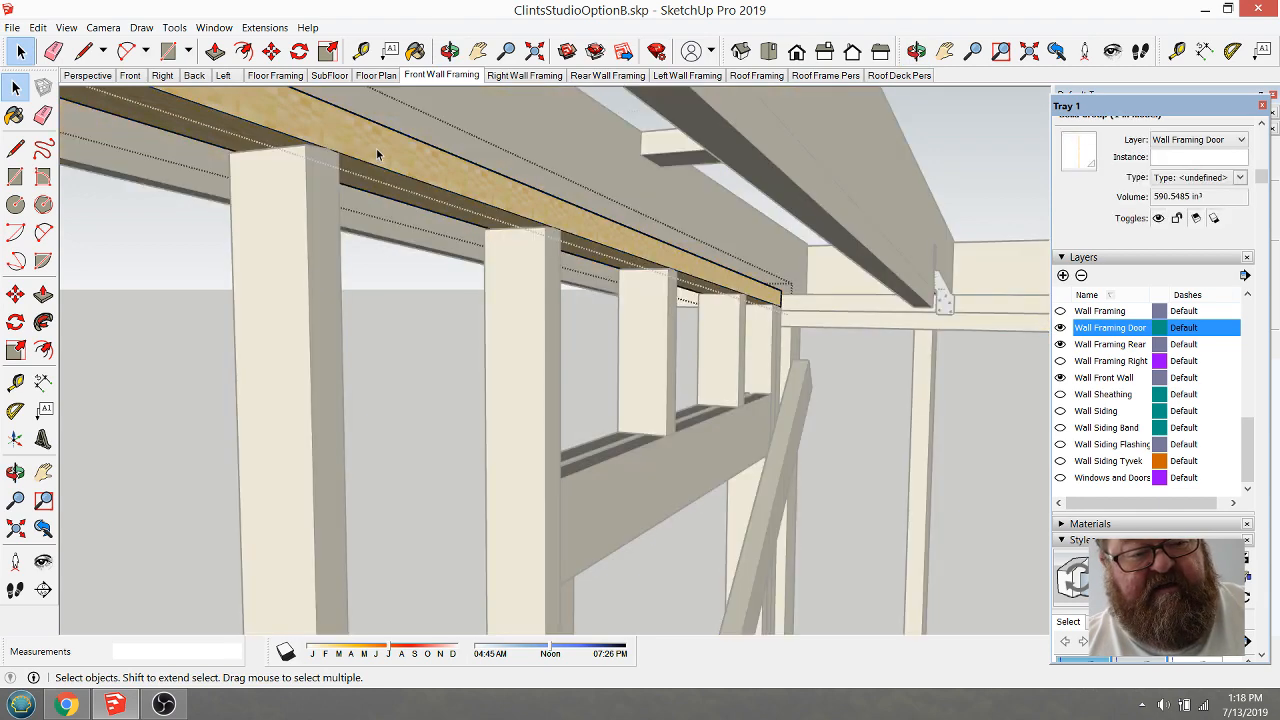
click(215, 51)
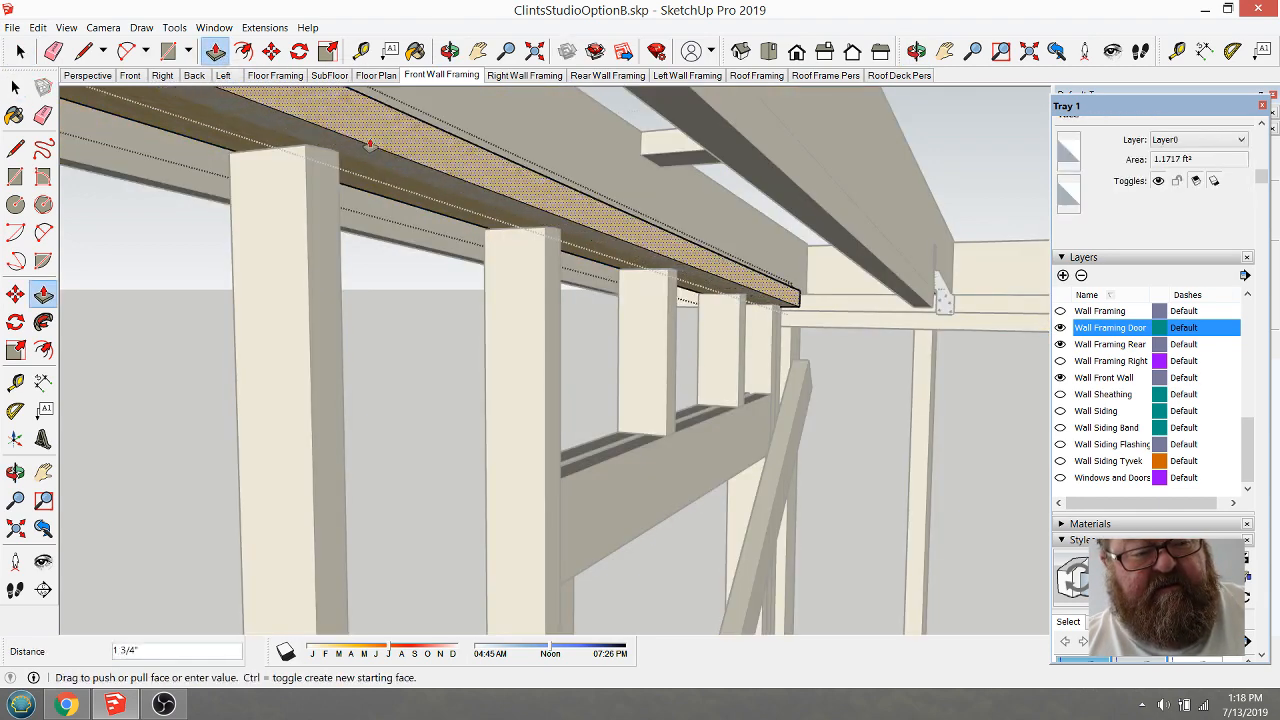
click(362, 145)
click(362, 145)
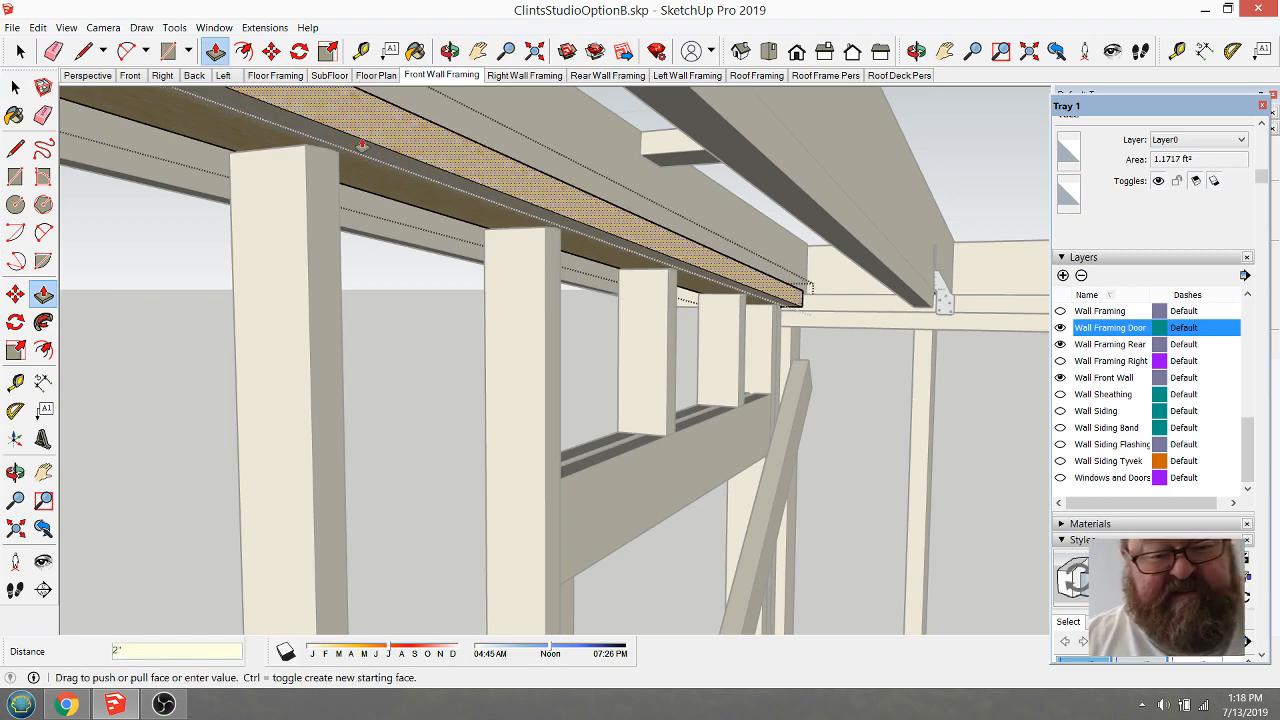
click(449, 51)
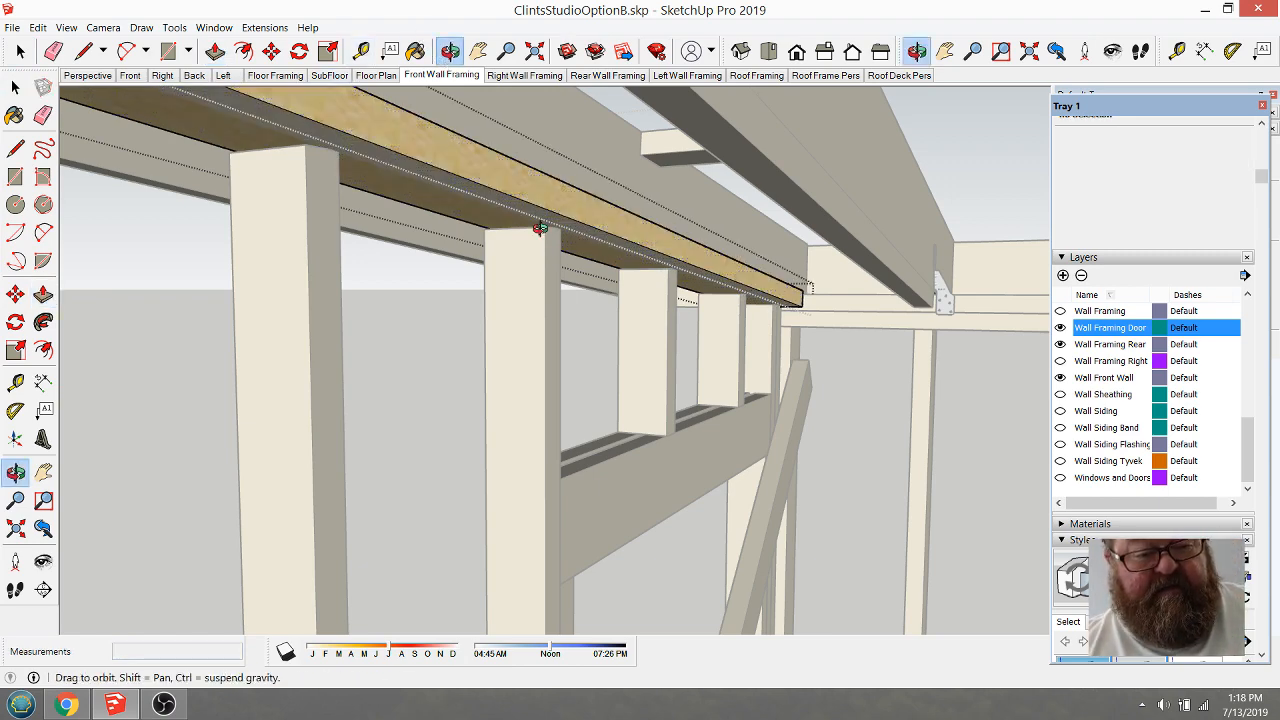
drag(546, 225, 522, 233)
key(Escape)
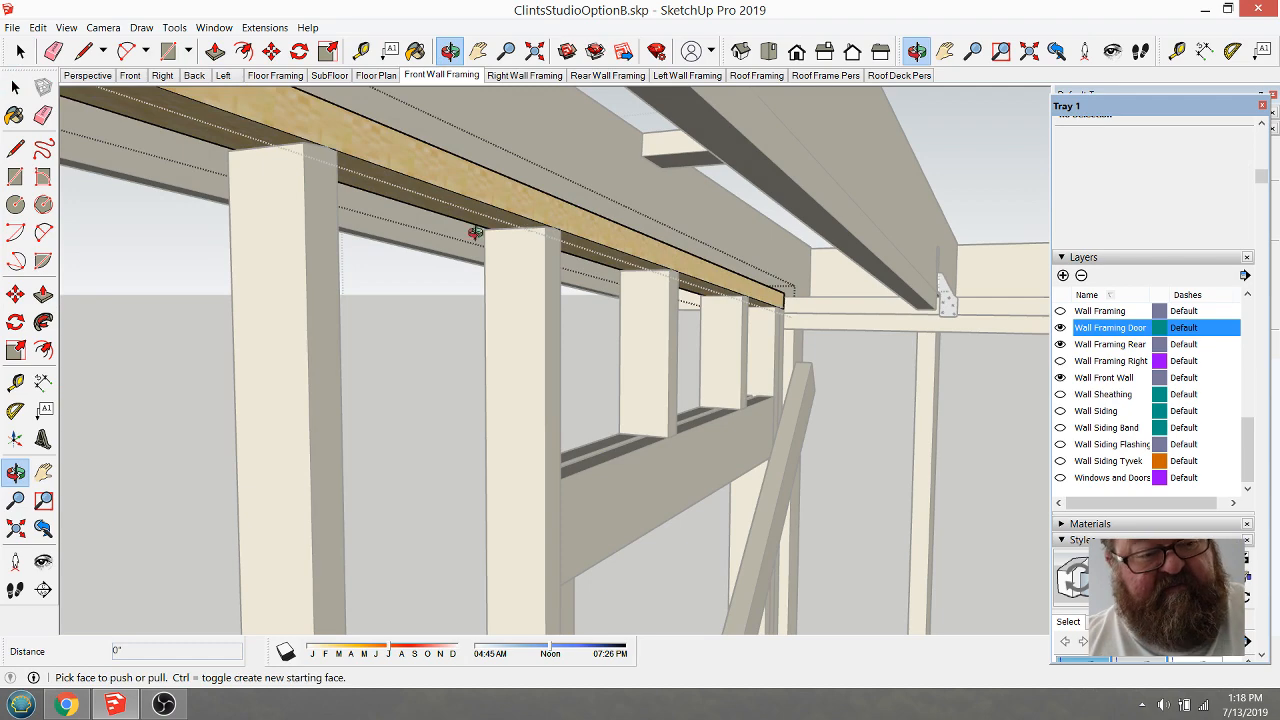
Step: Close the sloped top plate's group and copy the plate straight down by about 5 5/16"
click(20, 51)
click(175, 323)
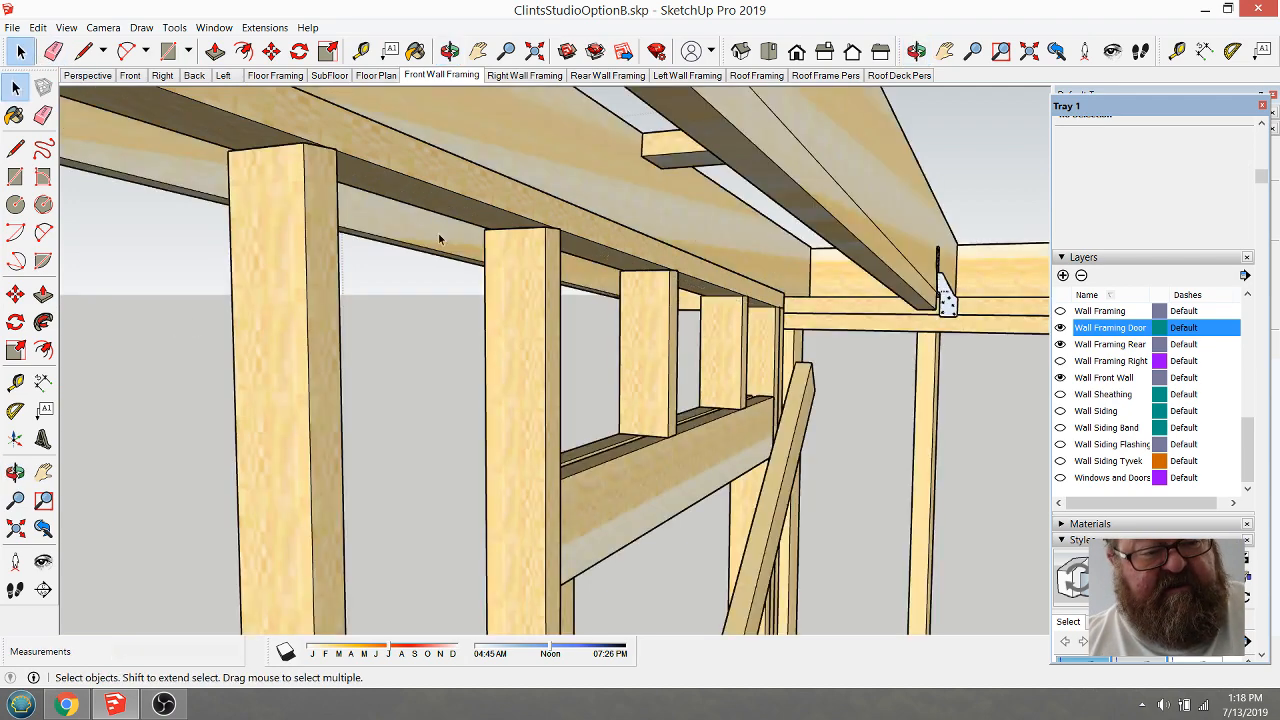
click(463, 188)
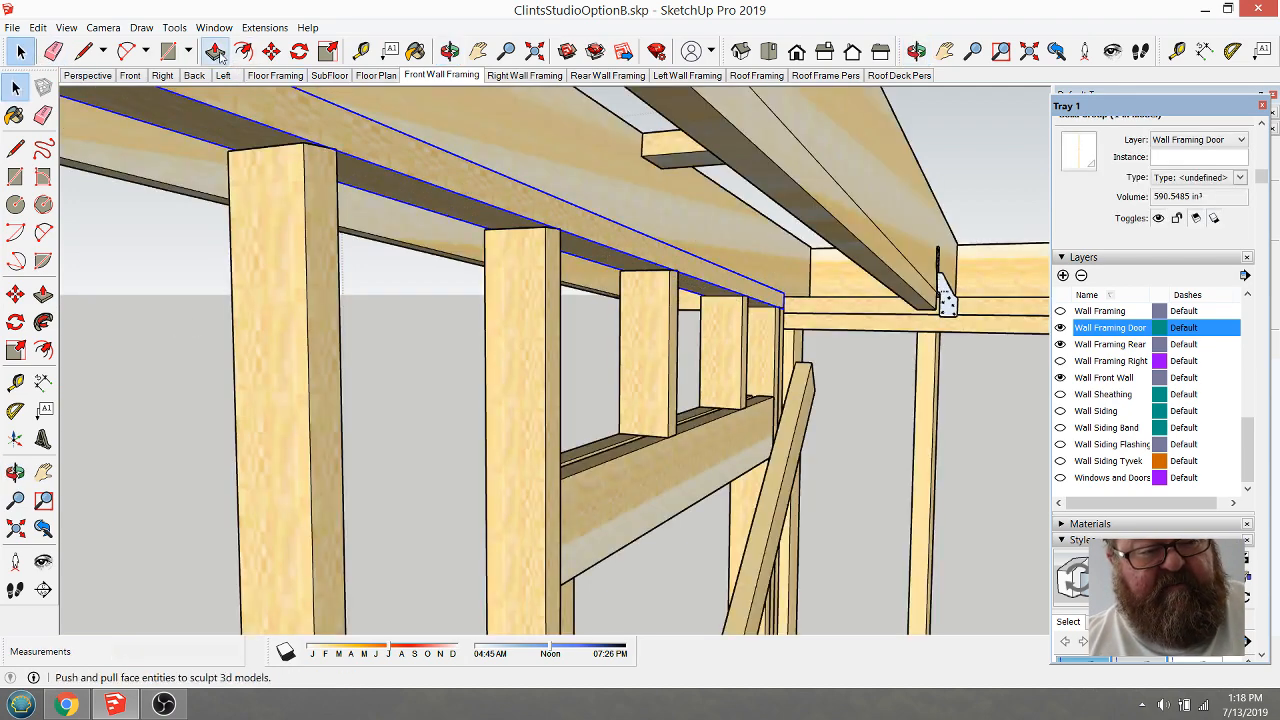
click(271, 51)
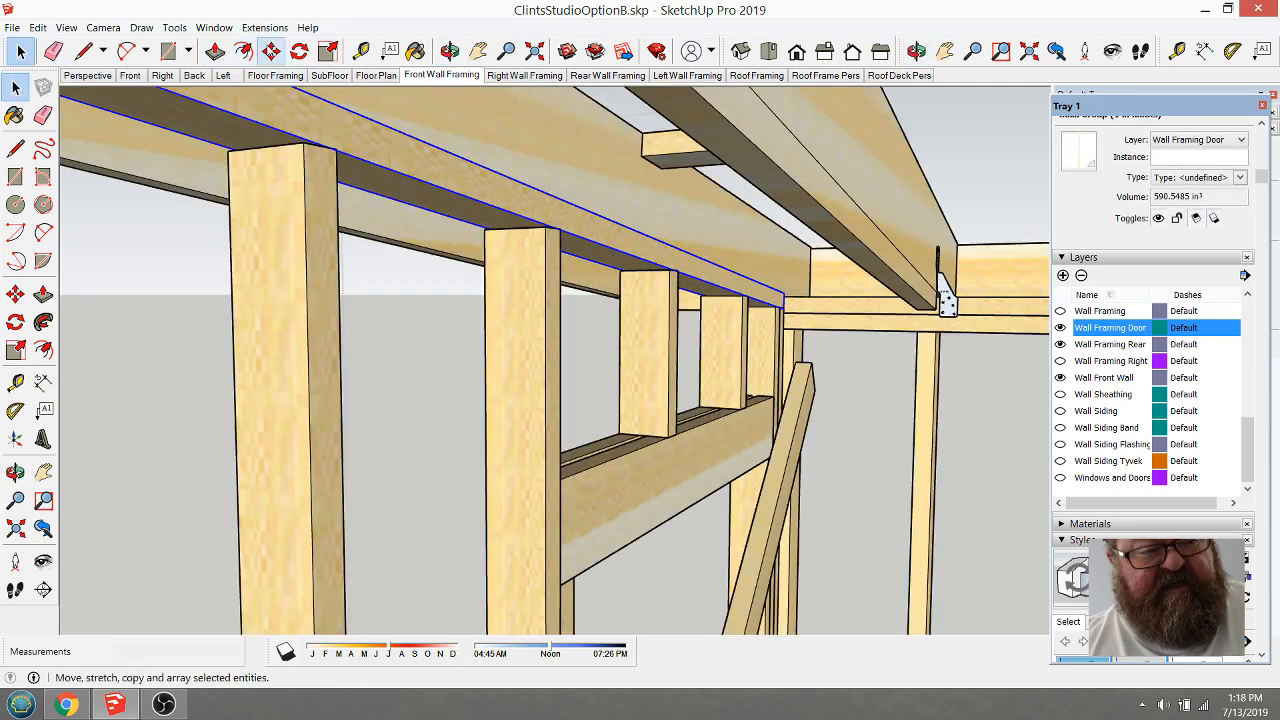
click(536, 189)
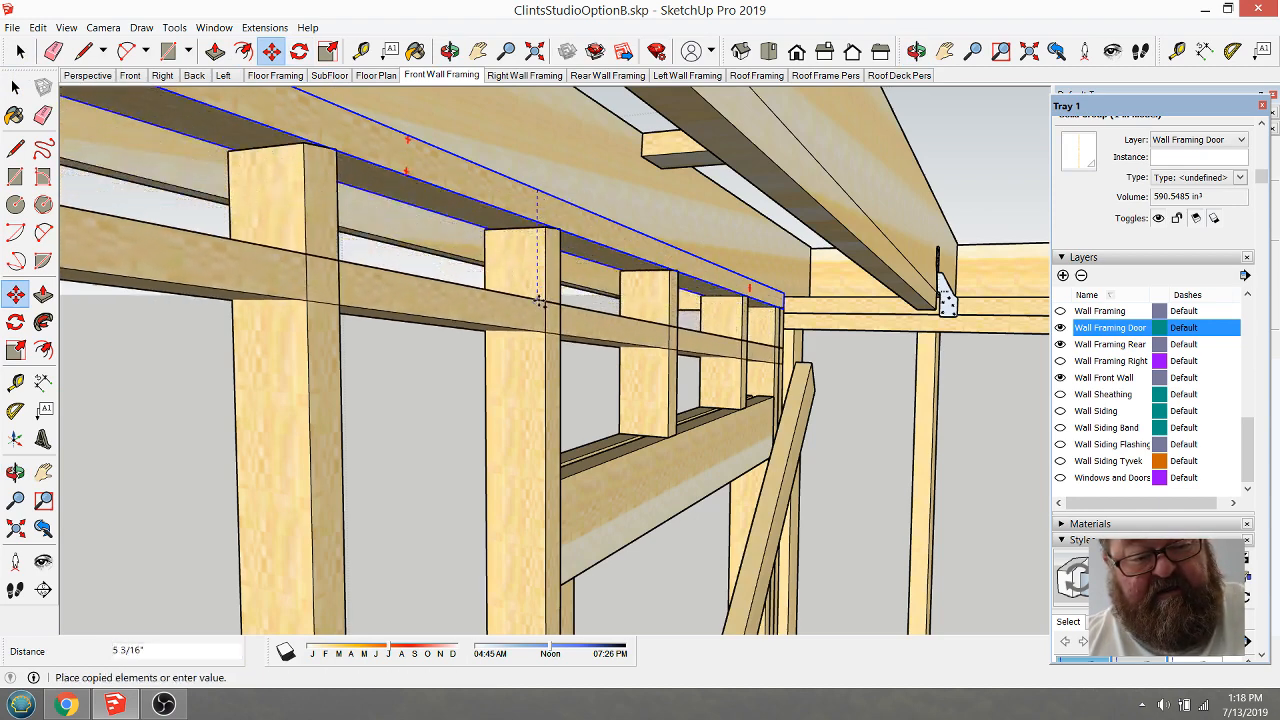
click(538, 302)
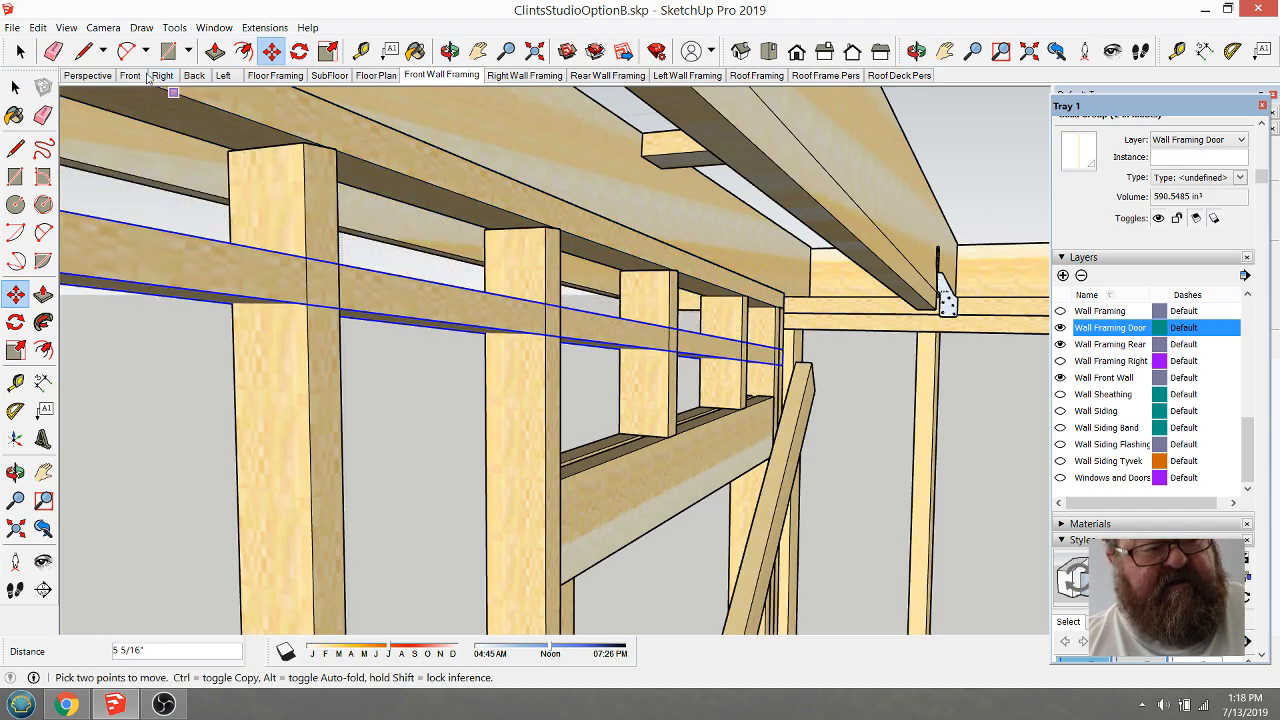
Step: Open the original upper plate's group, Push/Pull its inner face 2" toward the room, and close the group
click(20, 51)
double_click(387, 141)
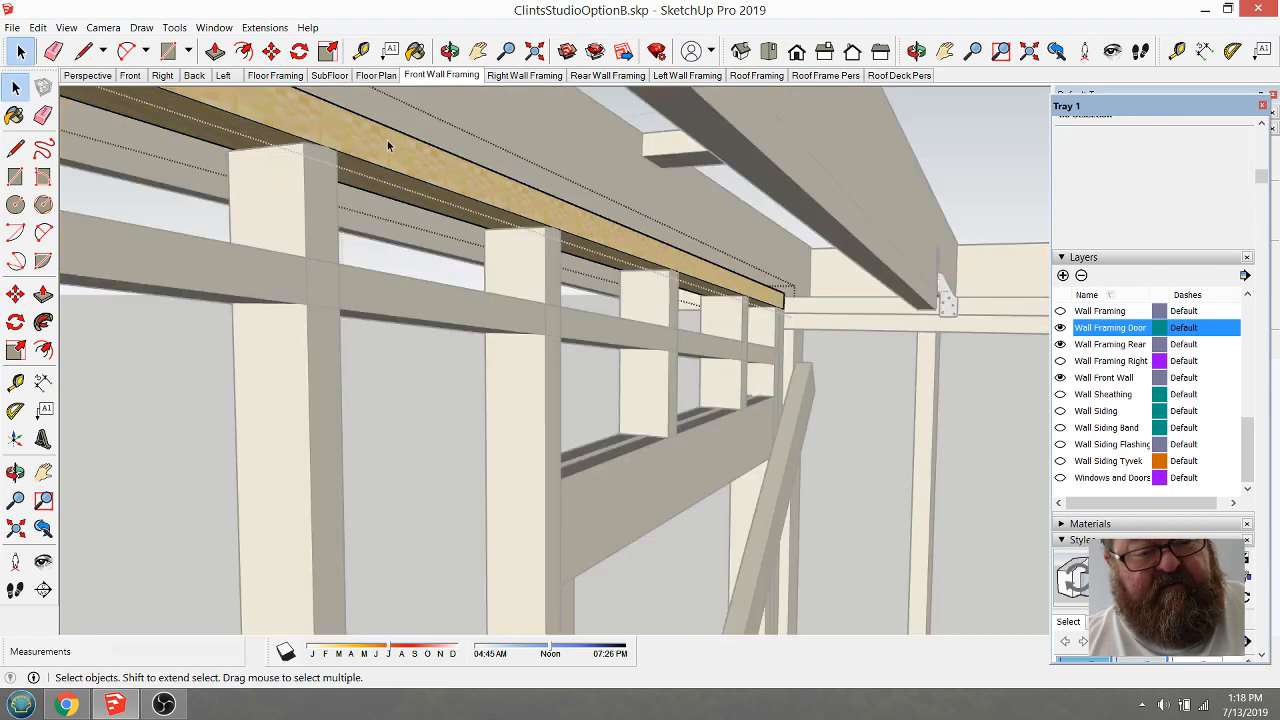
click(392, 135)
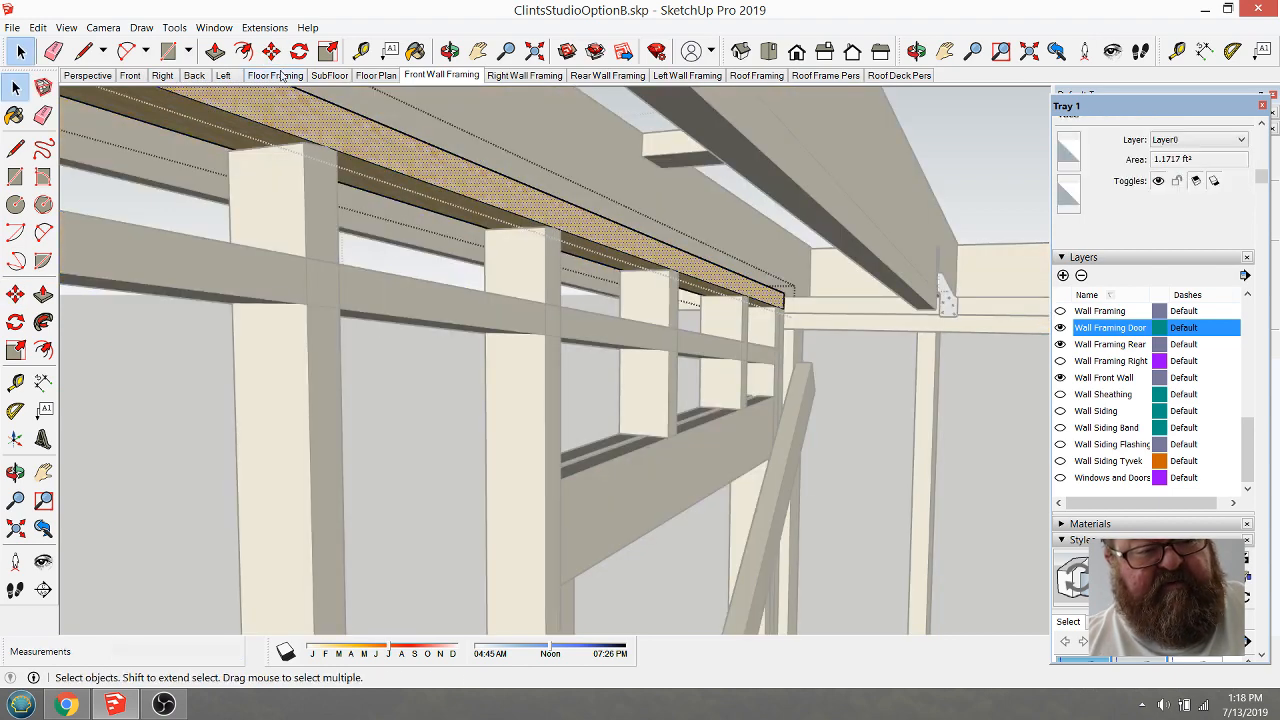
click(216, 51)
click(395, 142)
click(401, 150)
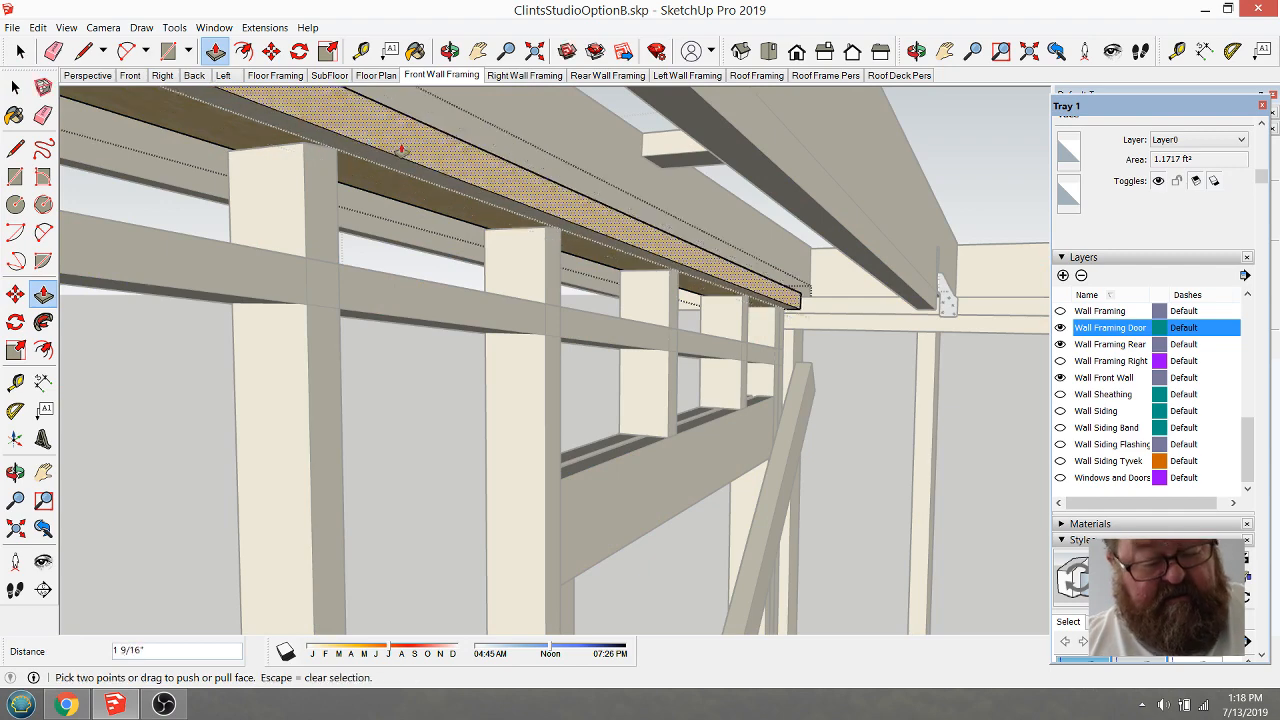
click(401, 150)
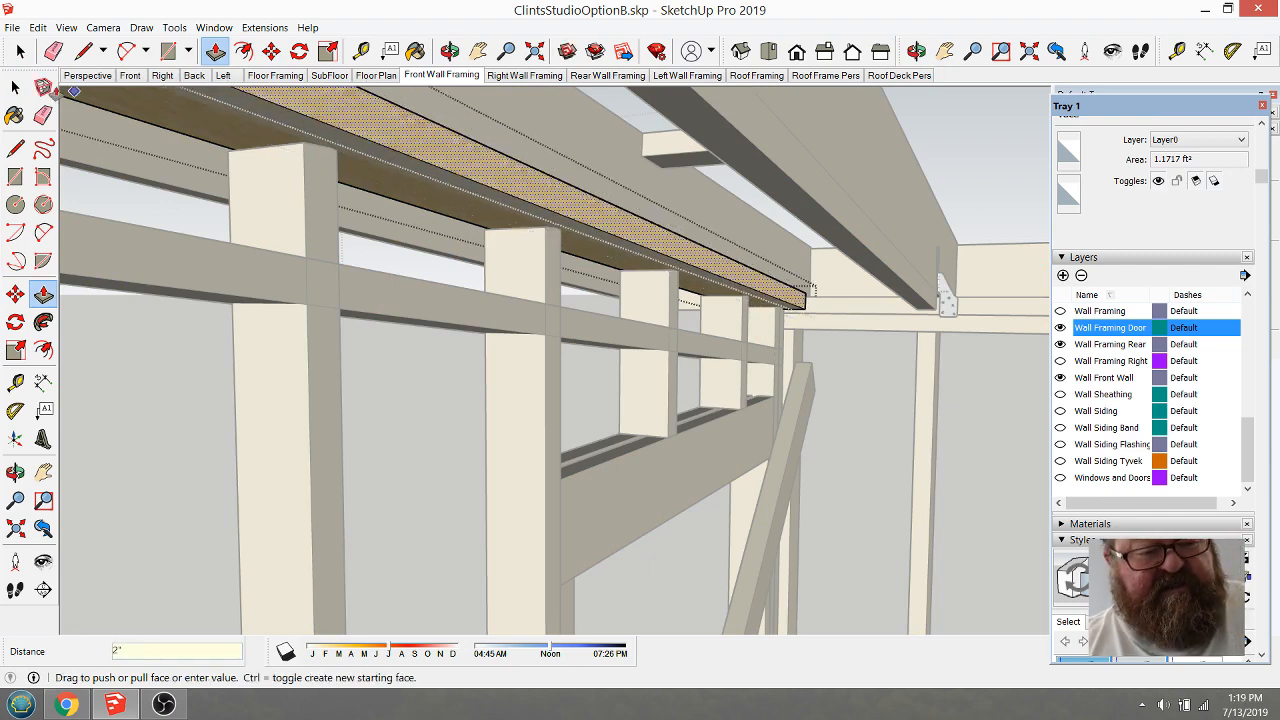
click(18, 51)
click(68, 402)
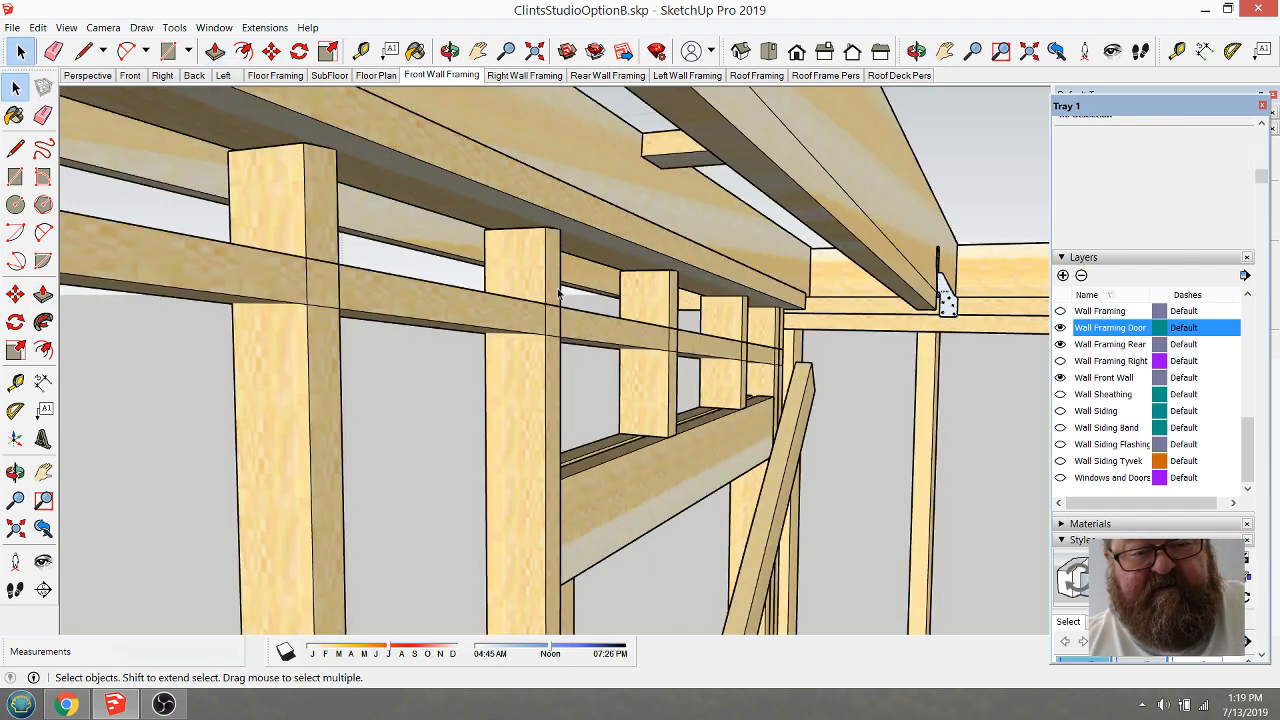
click(83, 51)
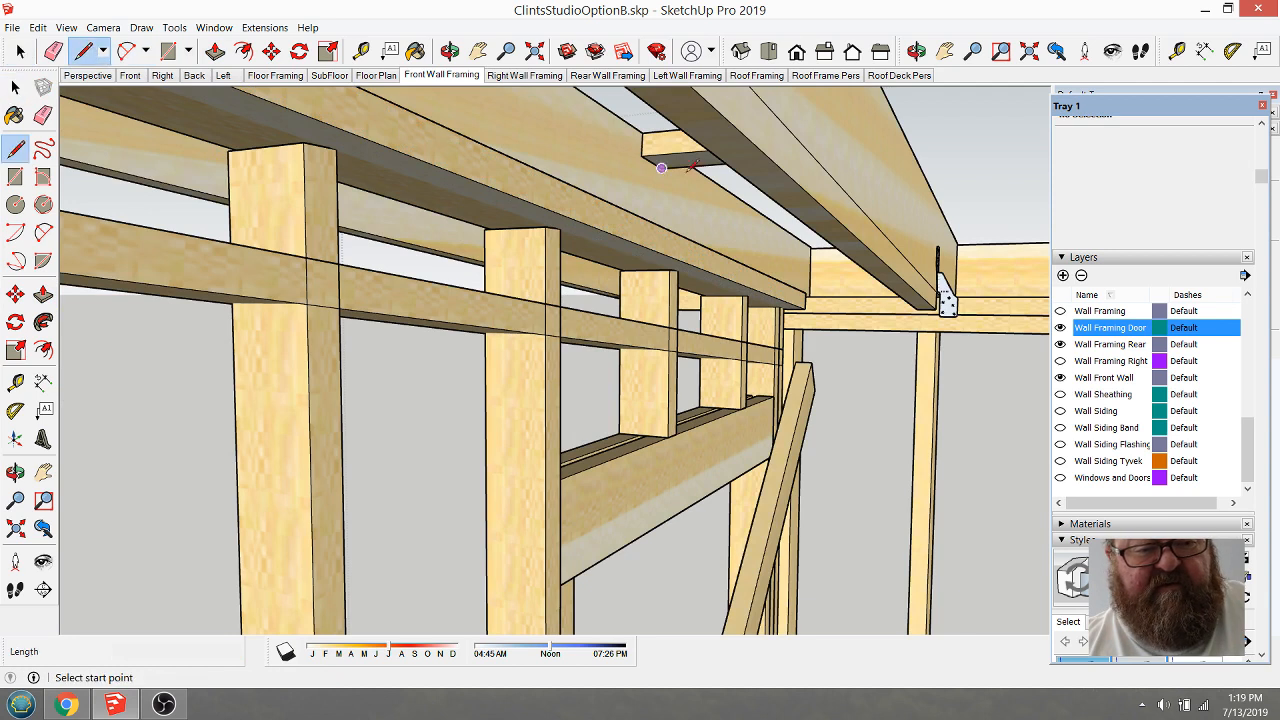
click(755, 144)
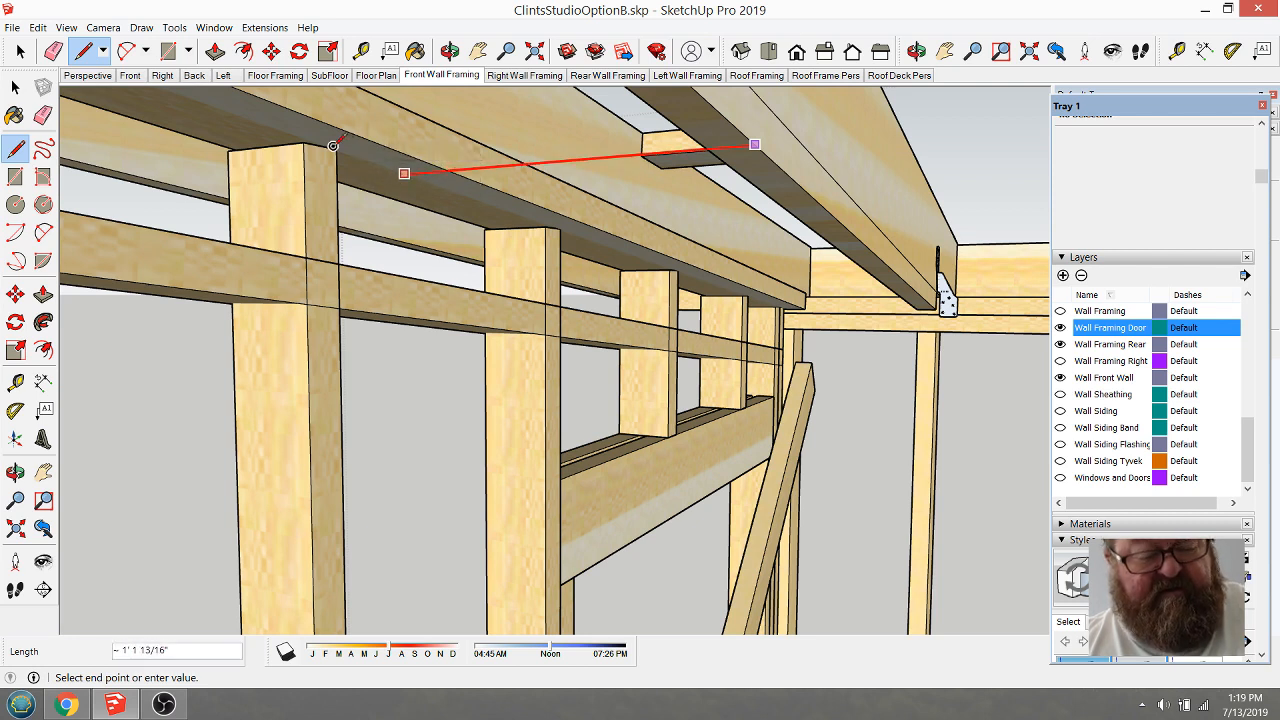
click(417, 50)
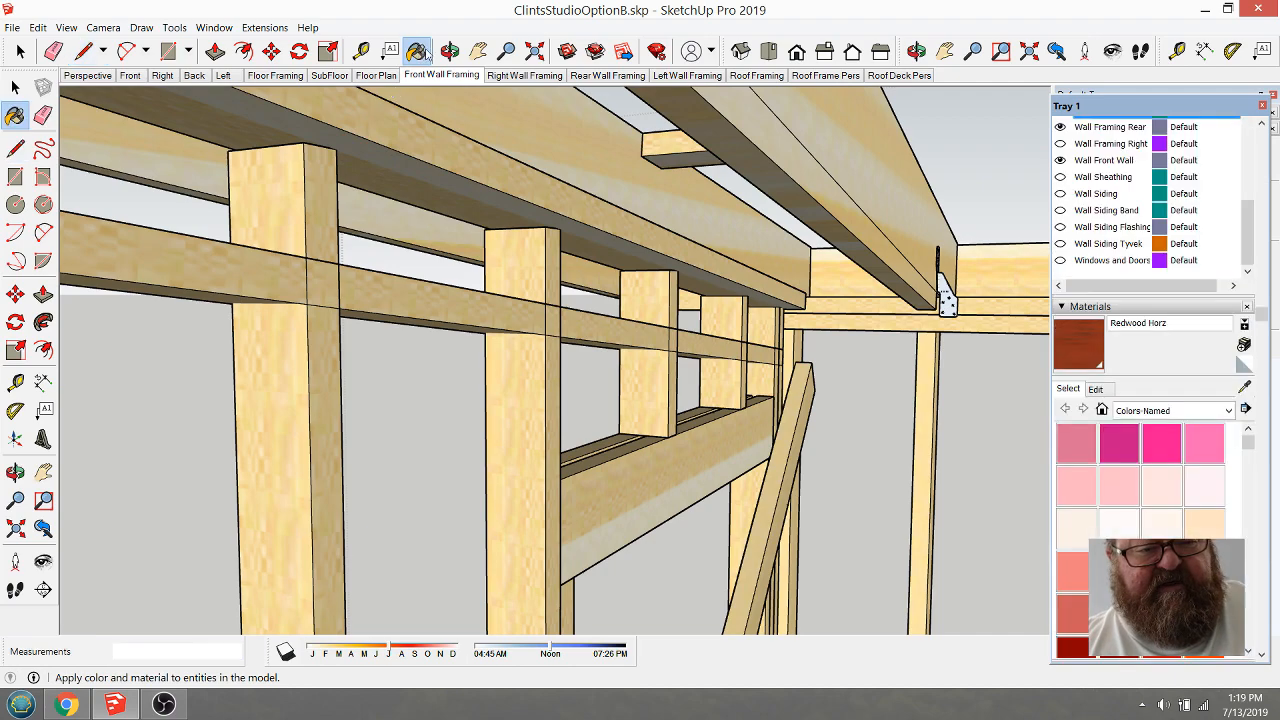
click(449, 50)
click(1061, 308)
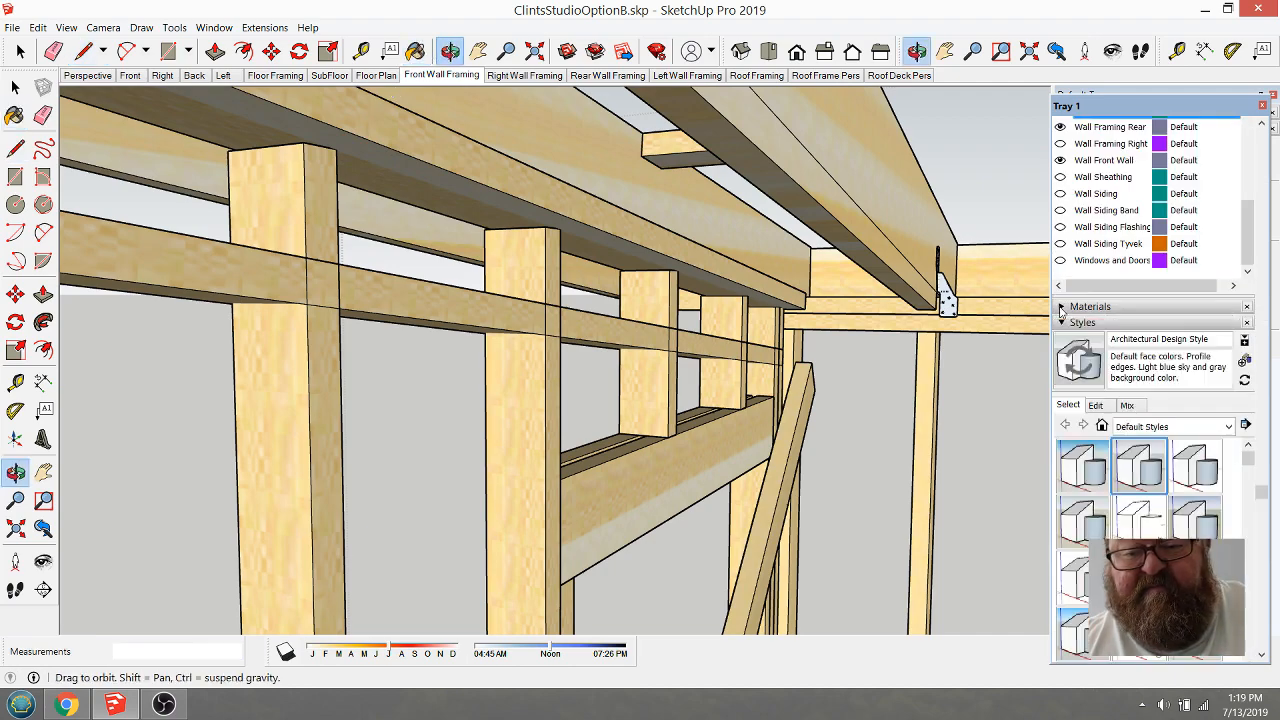
Step: Move the copied plate up about 3 11/16" along the studs to sit beneath the widened upper plate
drag(613, 225, 658, 230)
drag(595, 300, 490, 279)
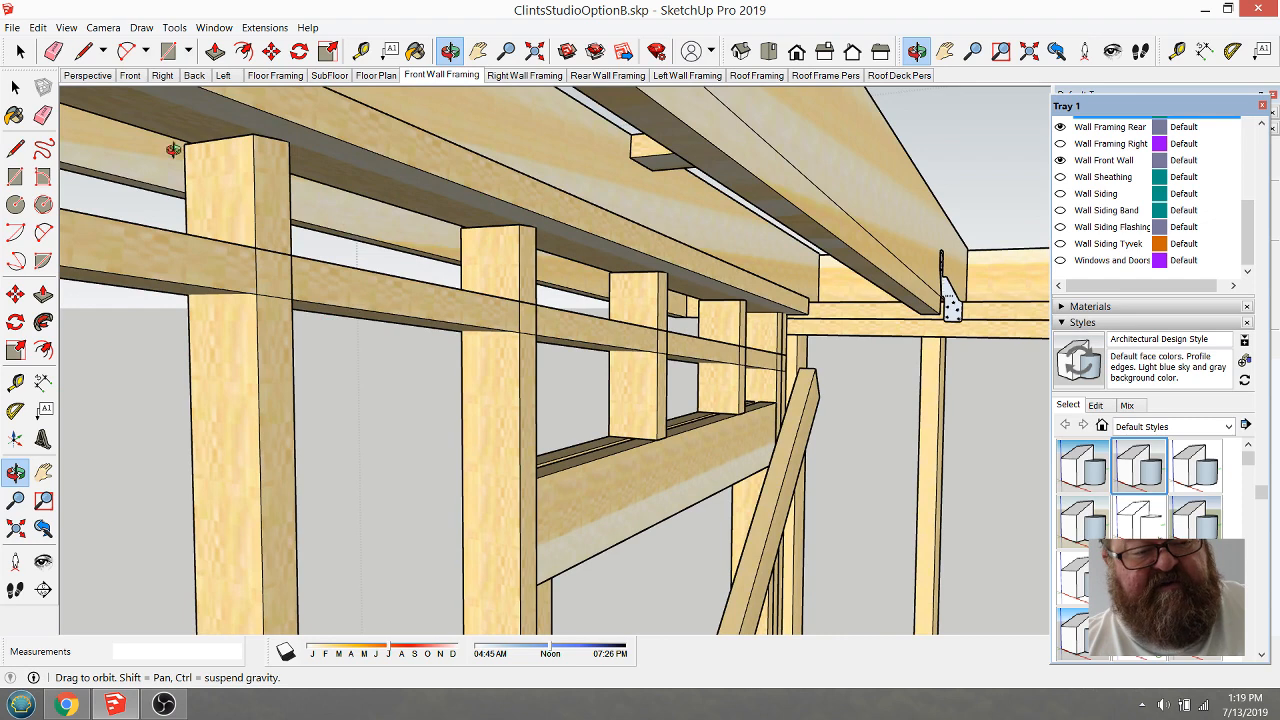
key(space)
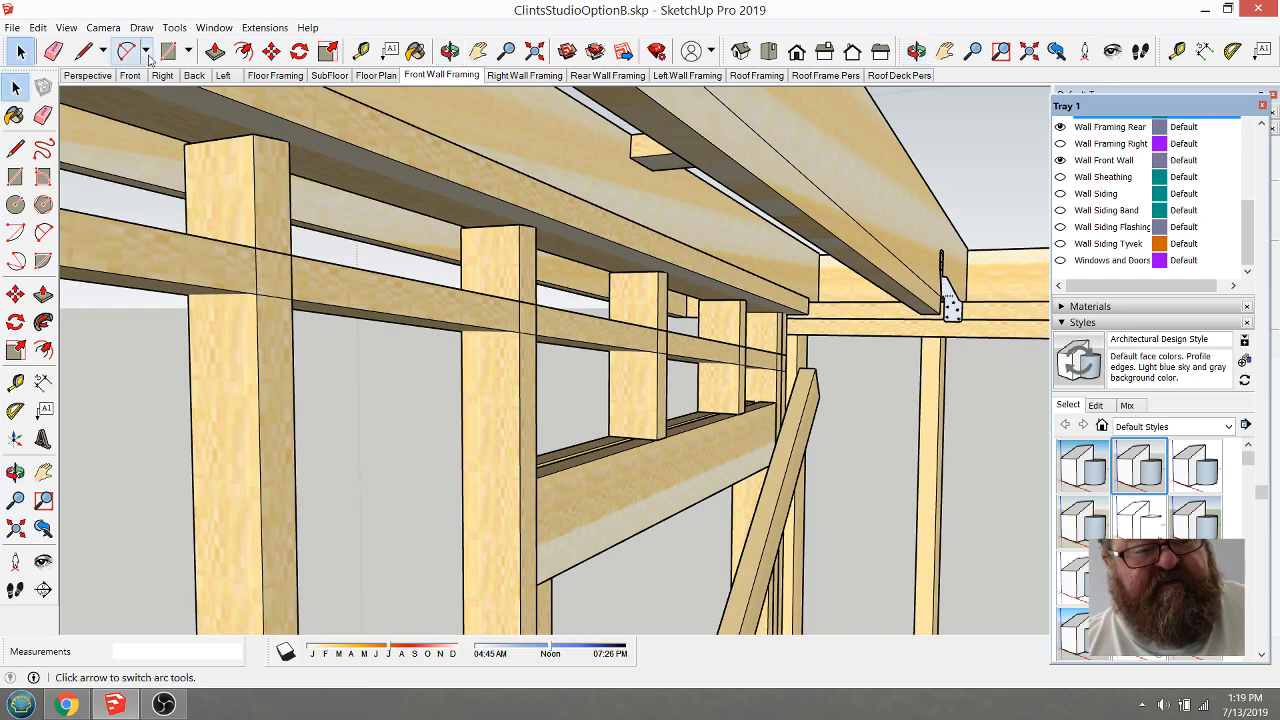
click(271, 51)
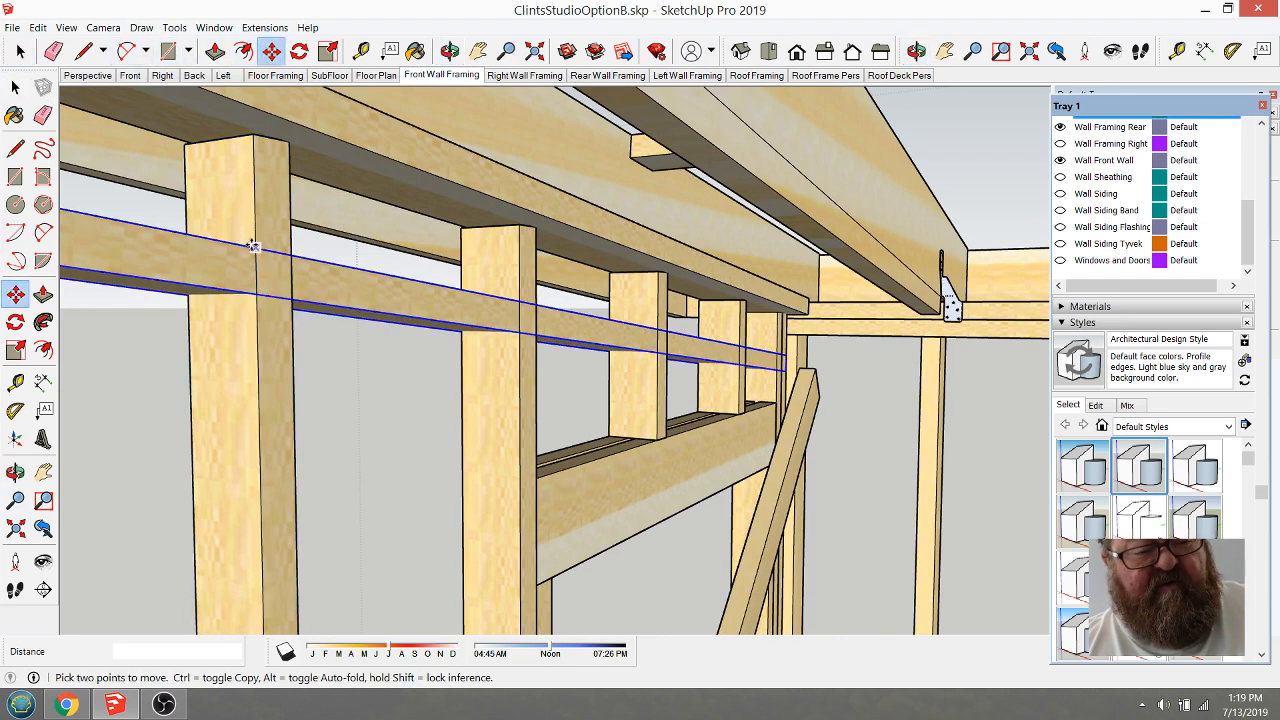
click(253, 245)
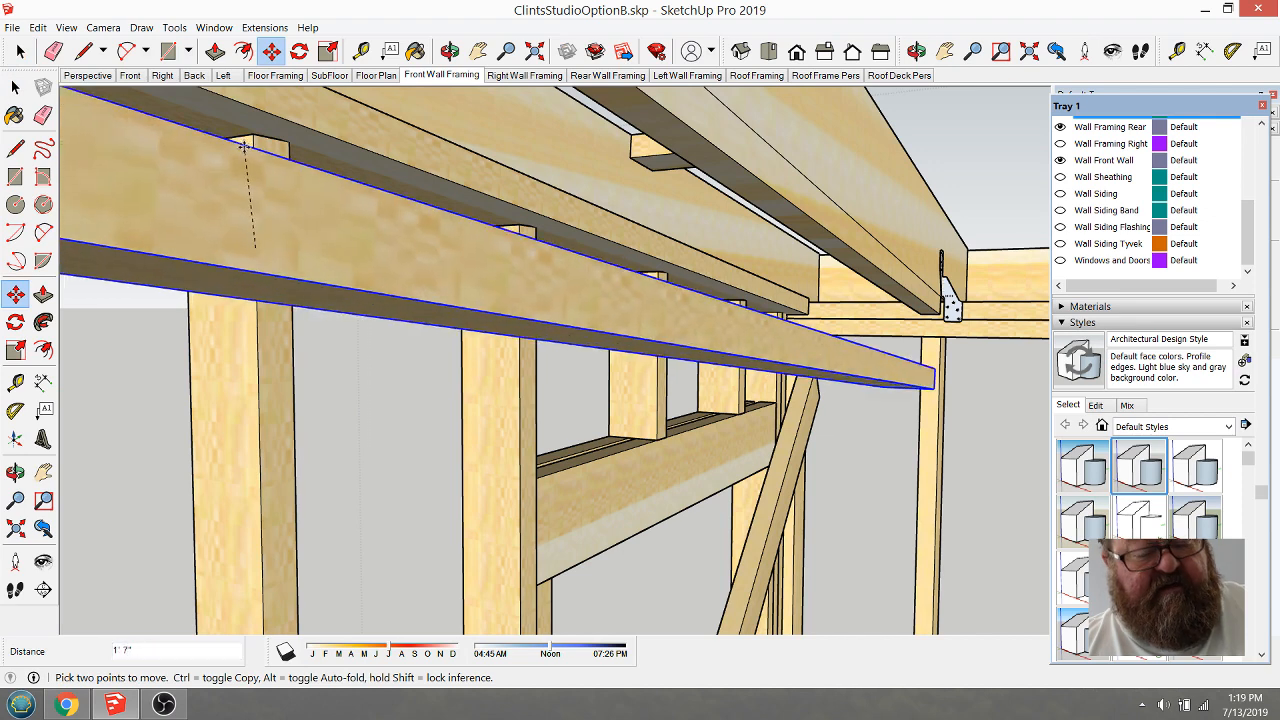
key(Escape)
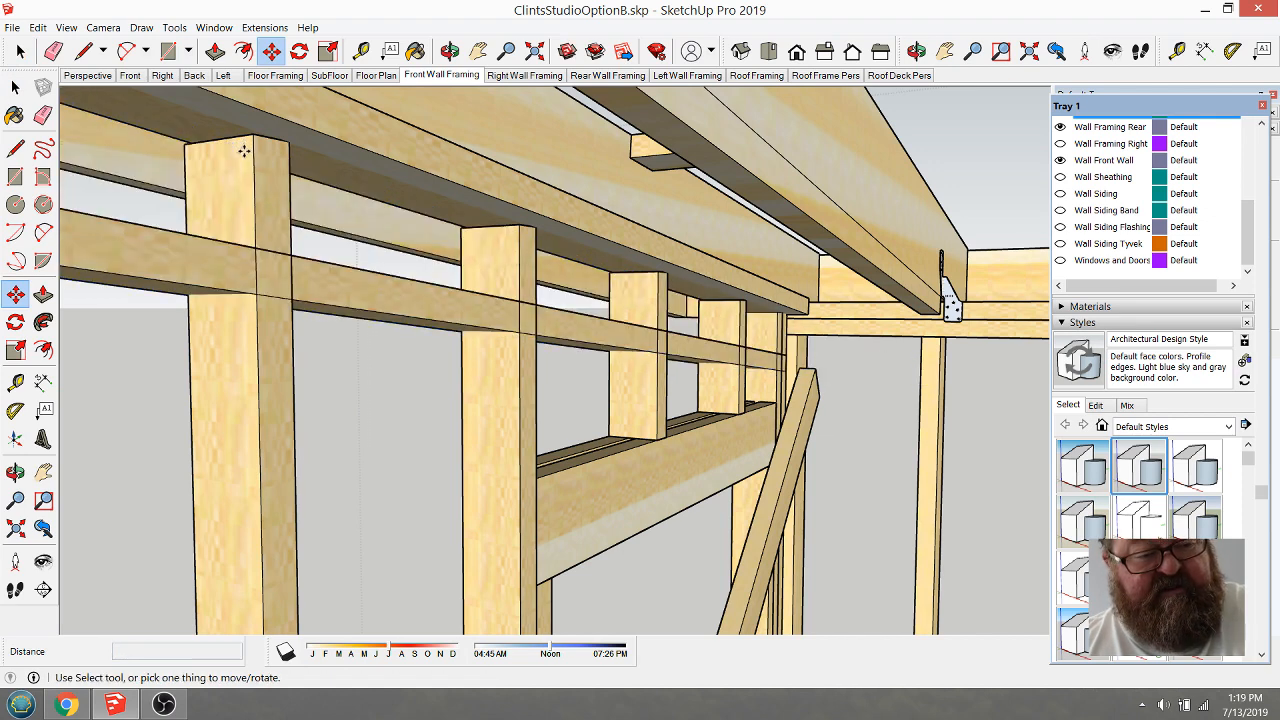
click(253, 245)
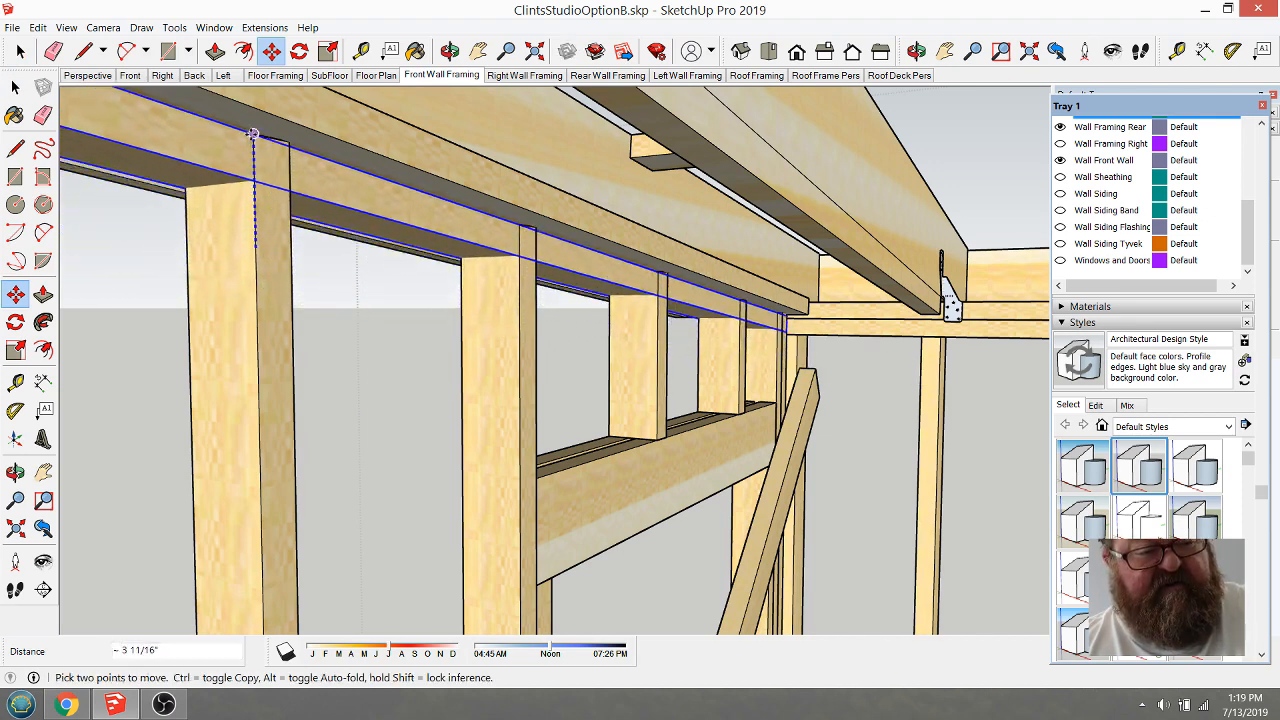
click(253, 133)
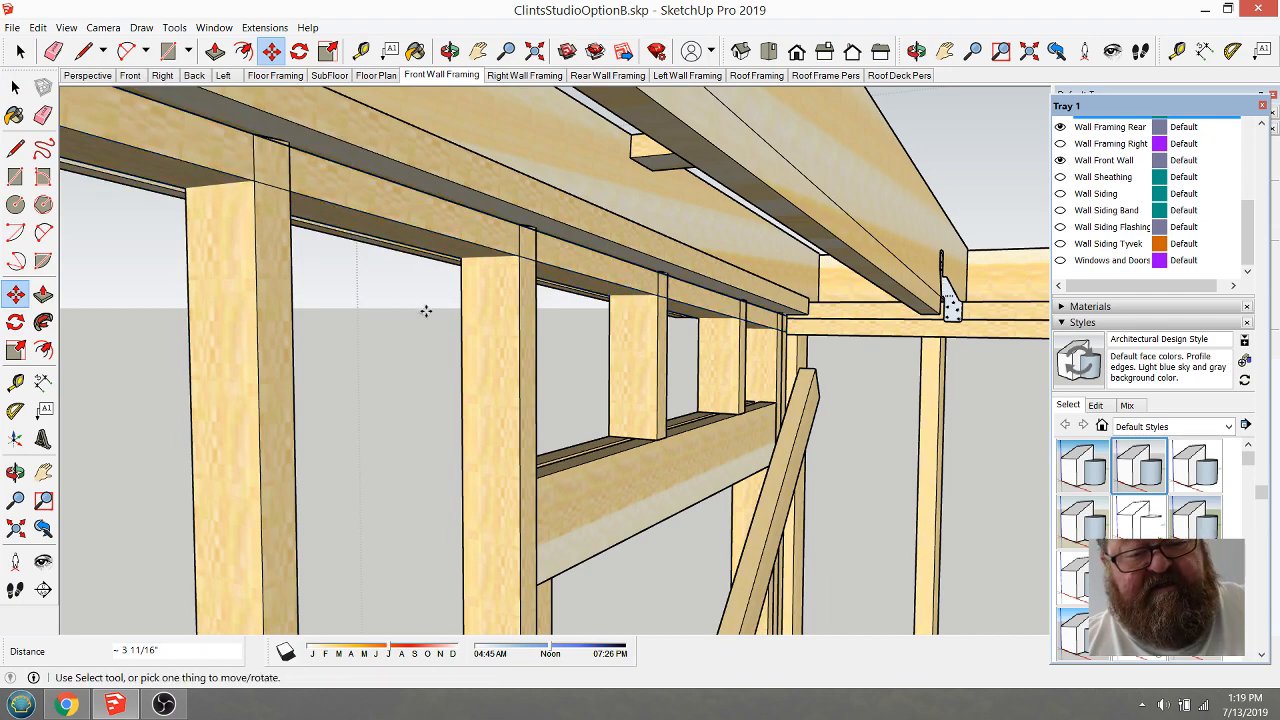
Step: From below, move the lower plate up about 1/8" to close the gap with the upper plate
click(450, 51)
drag(437, 143, 625, 216)
drag(480, 217, 577, 228)
drag(480, 225, 642, 198)
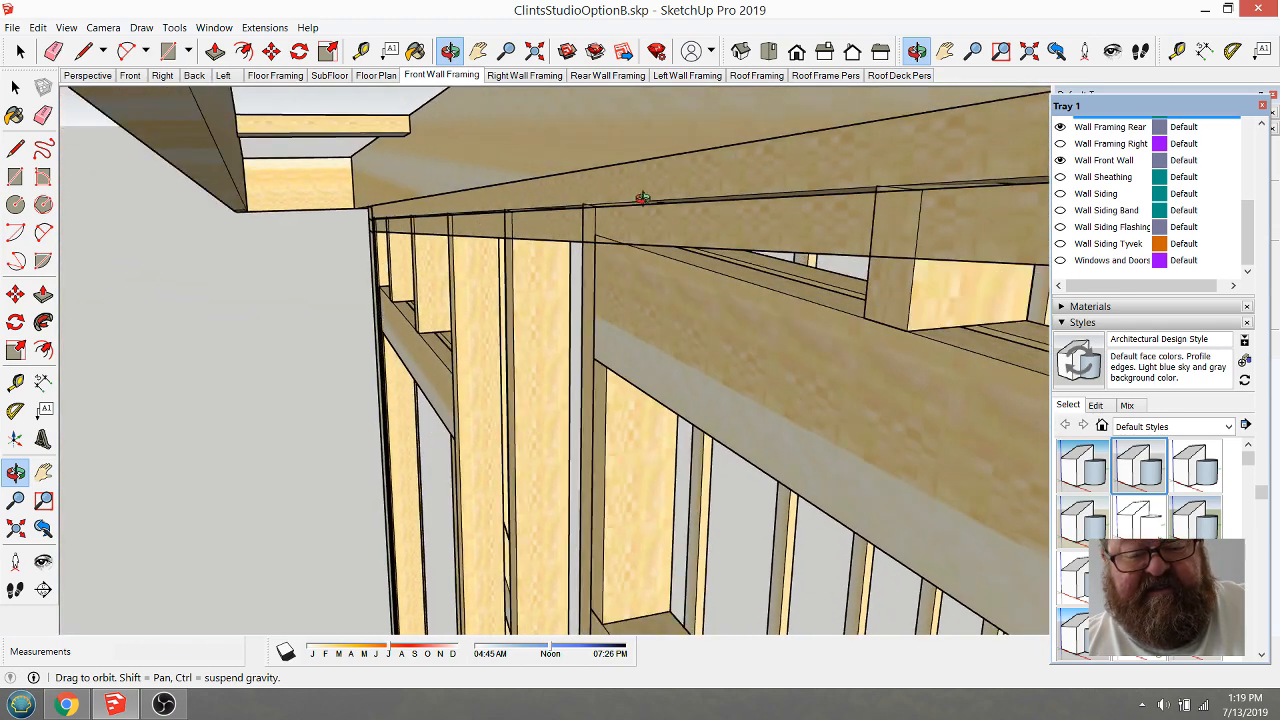
drag(767, 180, 877, 176)
click(19, 51)
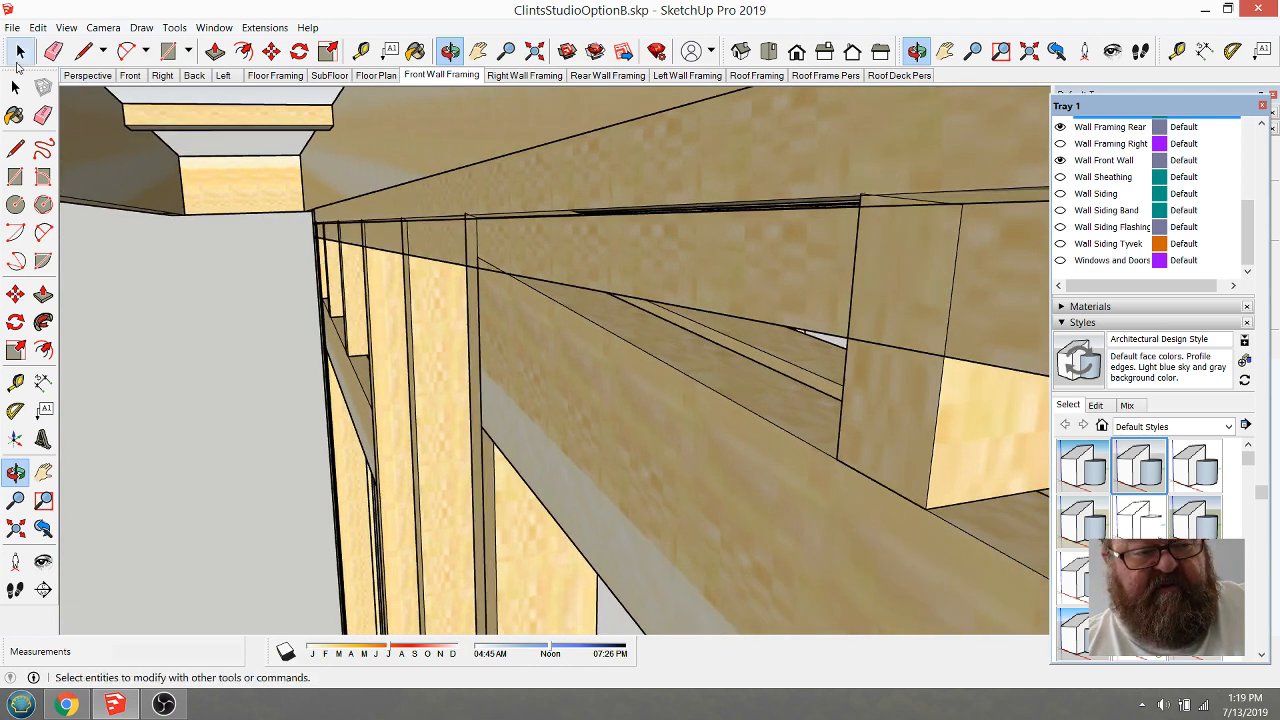
click(801, 238)
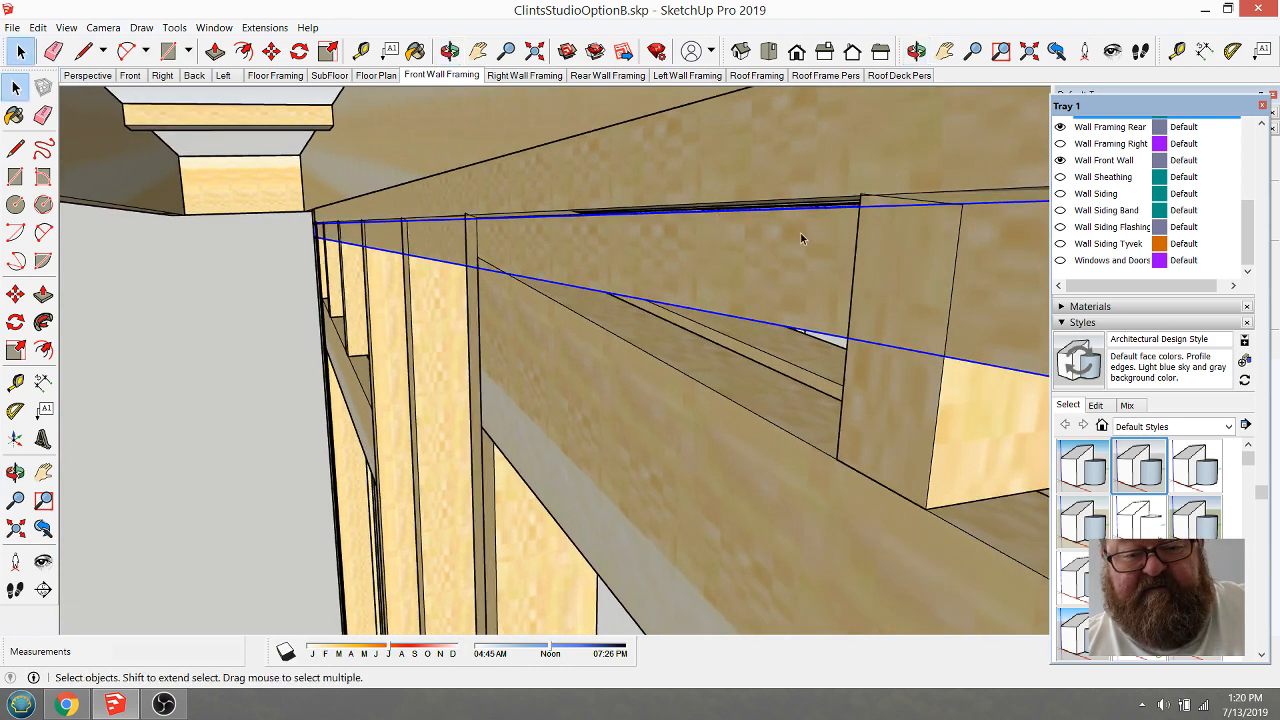
click(271, 51)
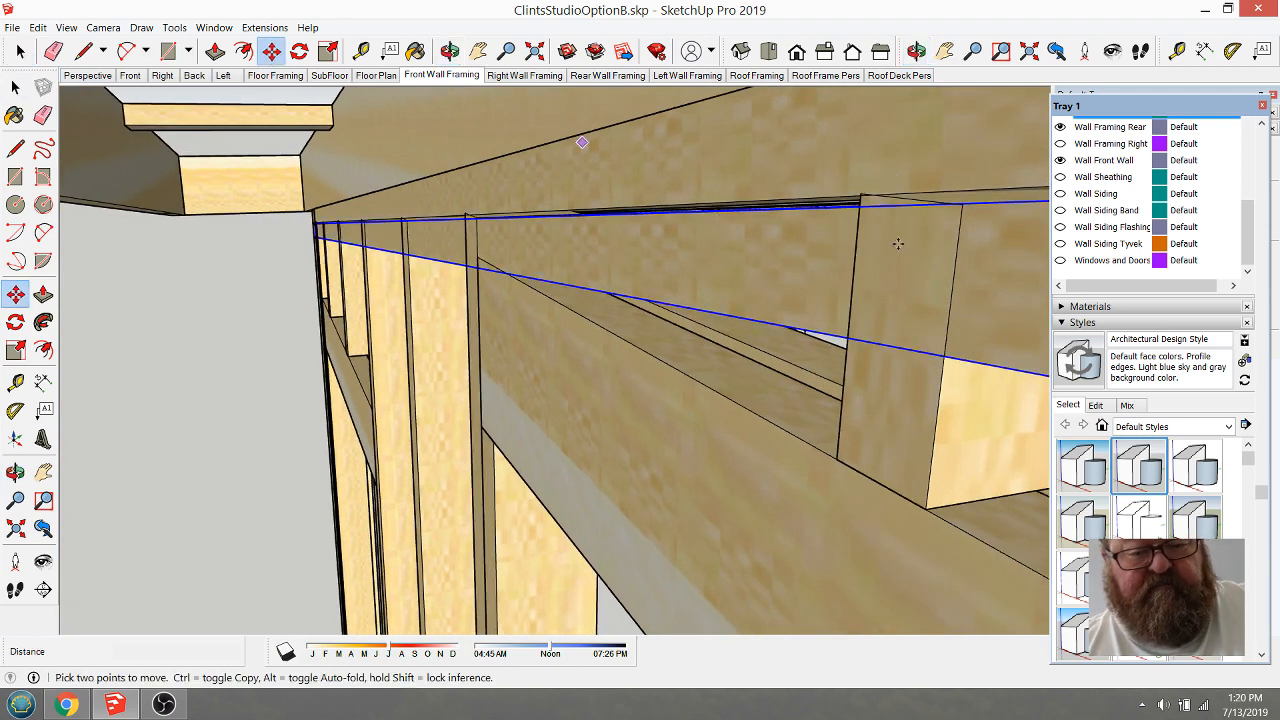
click(858, 210)
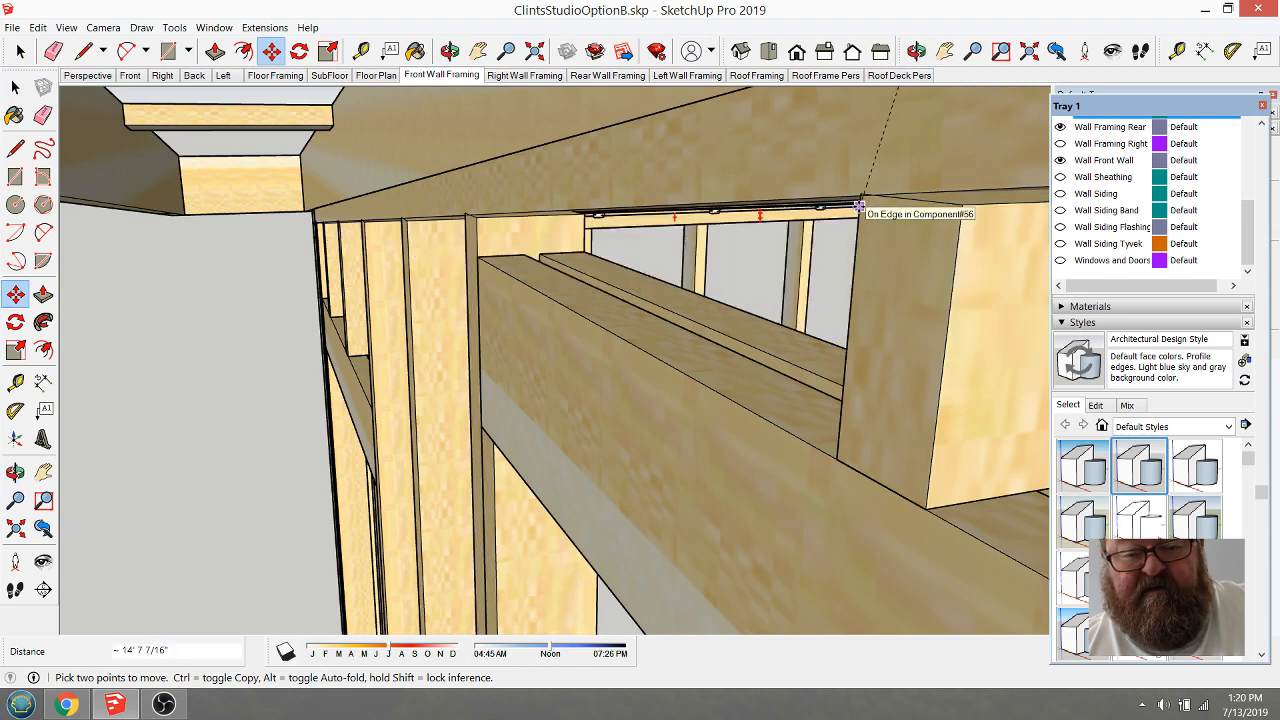
key(Escape)
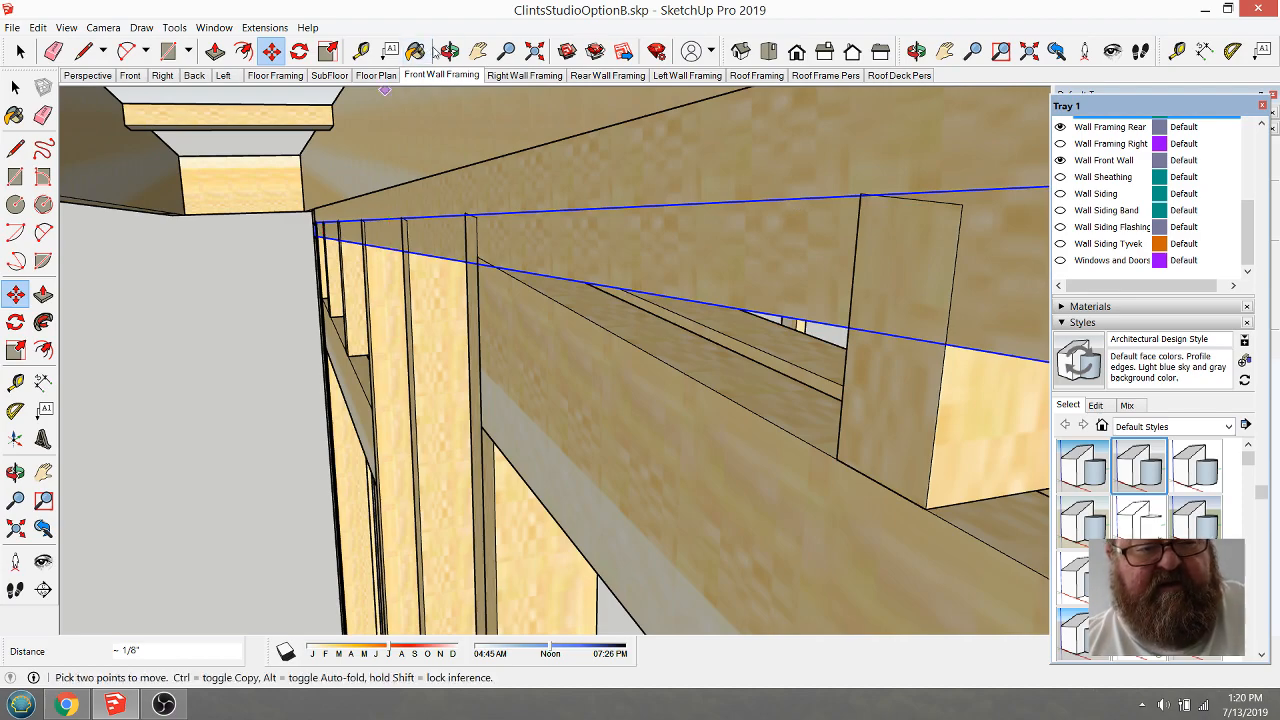
Step: Open the stud beside the small header and Push/Pull its top face down about 1 1/2" to the underside of the lower plate
middle_drag(540, 212, 634, 267)
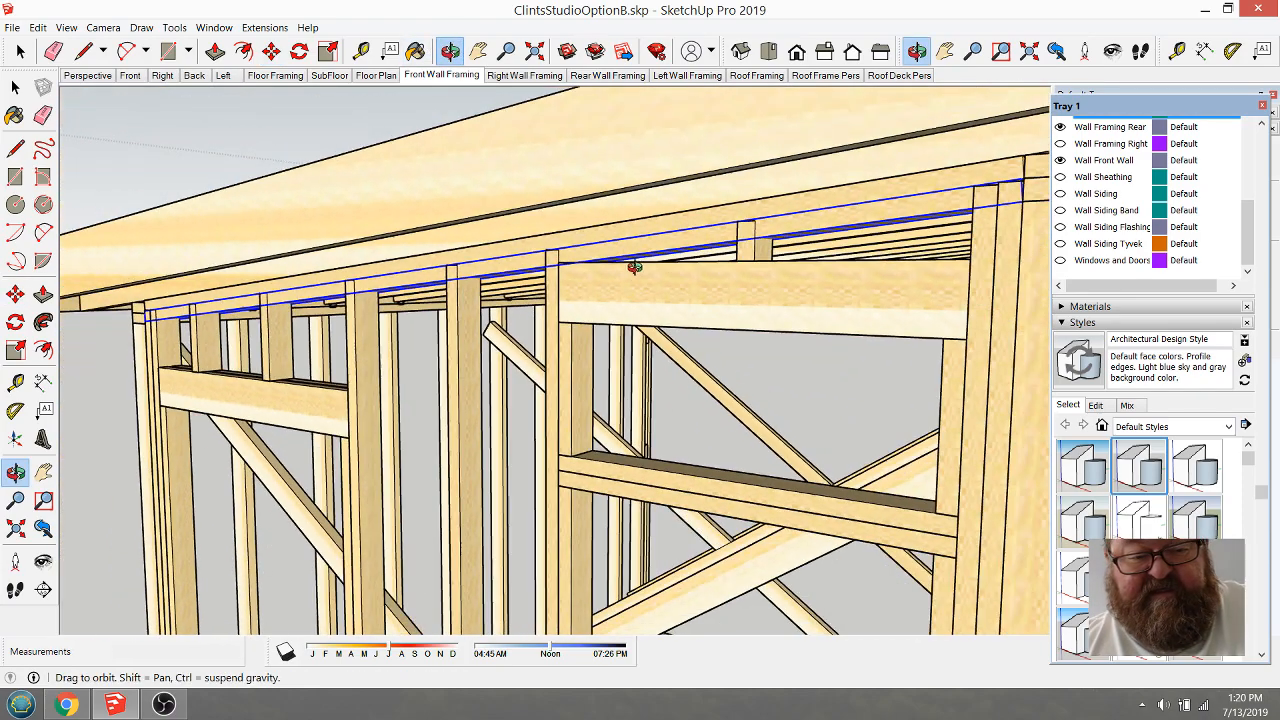
mouse_move(710, 302)
middle_down()
mouse_move(811, 286)
mouse_move(728, 300)
middle_up()
click(15, 87)
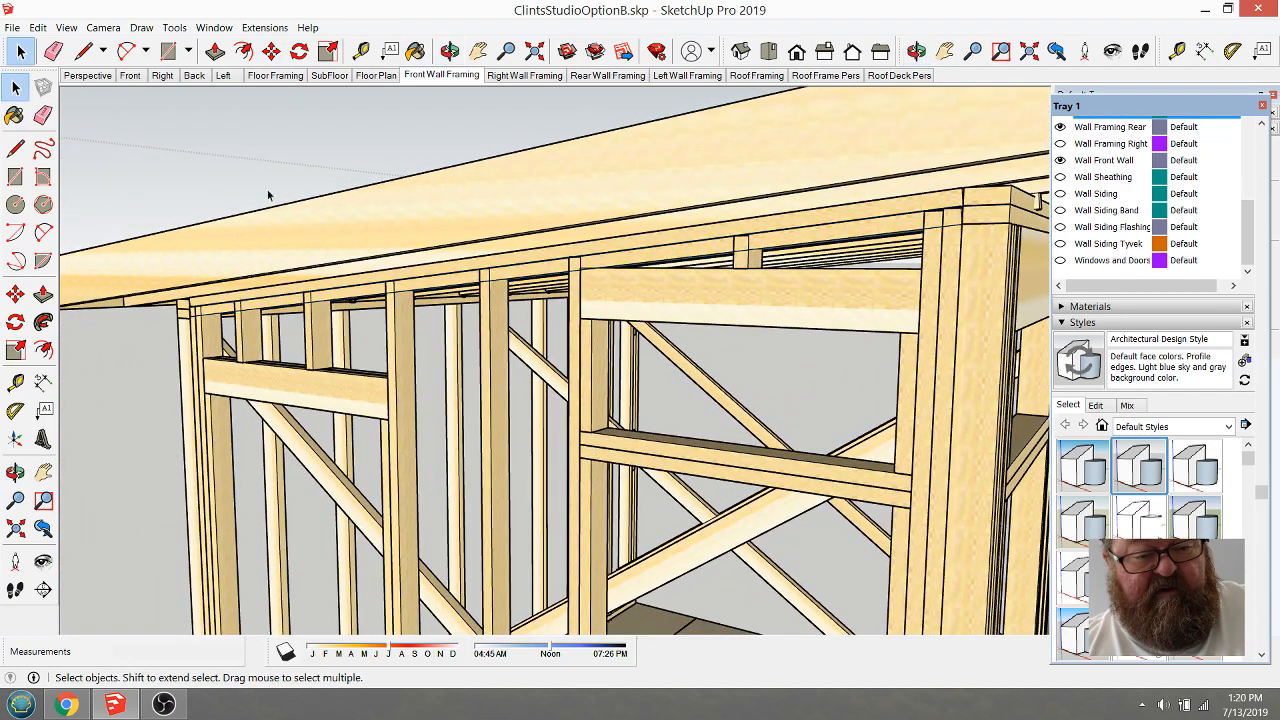
scroll(394, 298, up, 2)
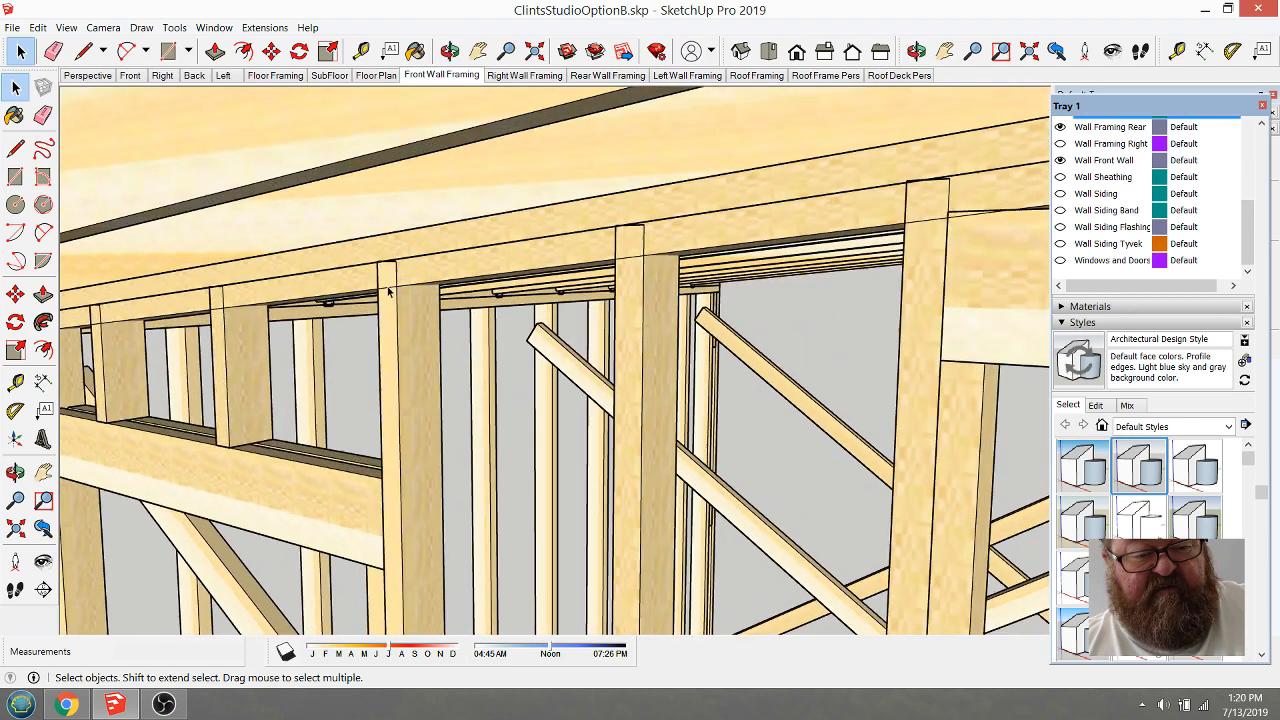
scroll(393, 257, up, 3)
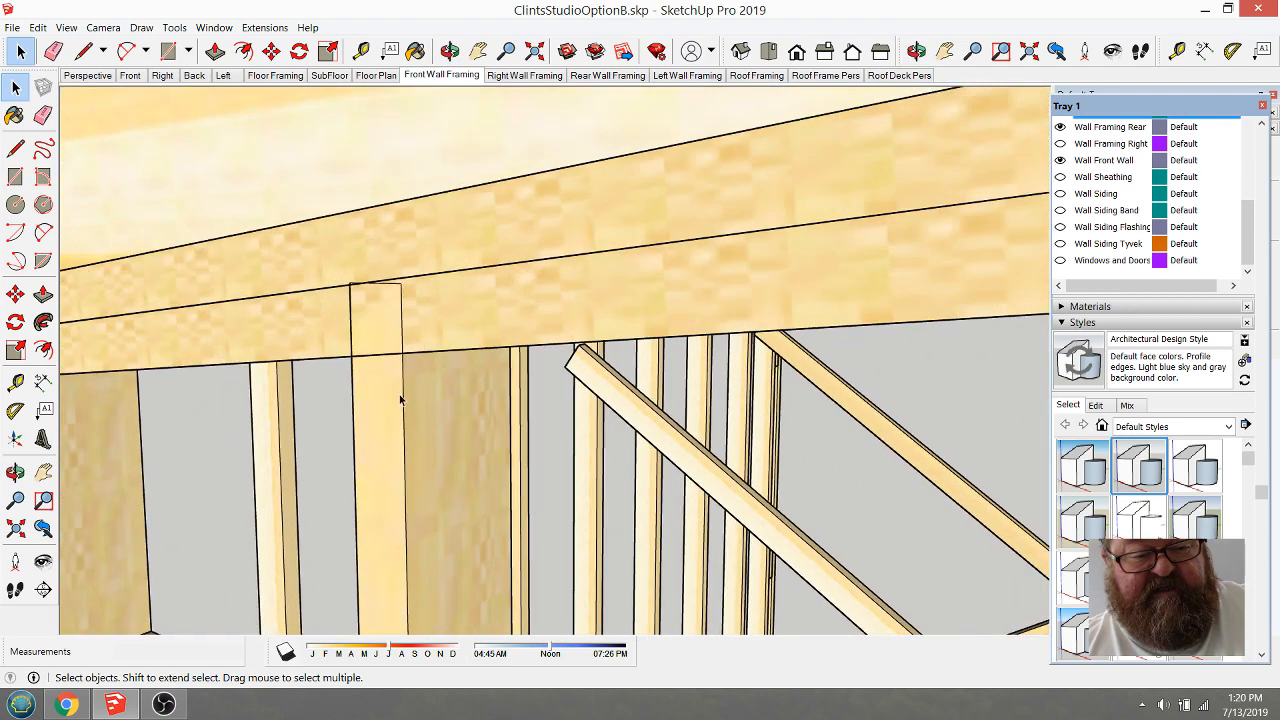
double_click(400, 400)
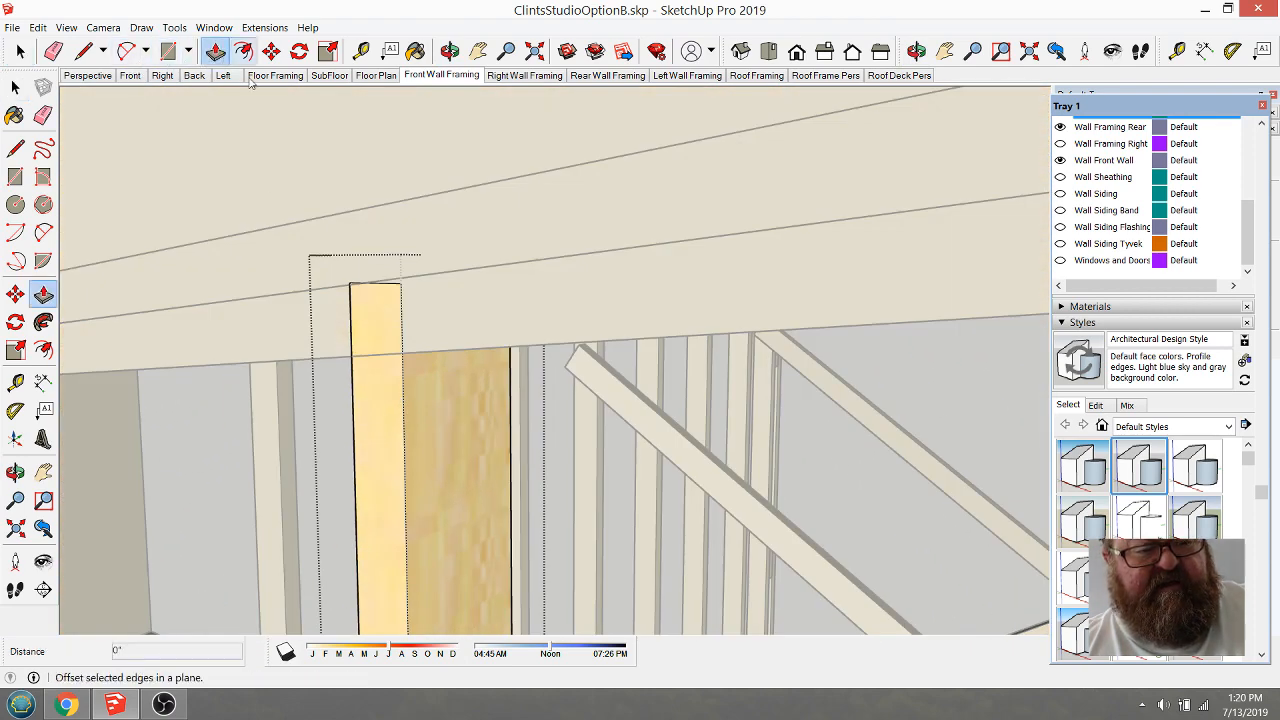
click(215, 51)
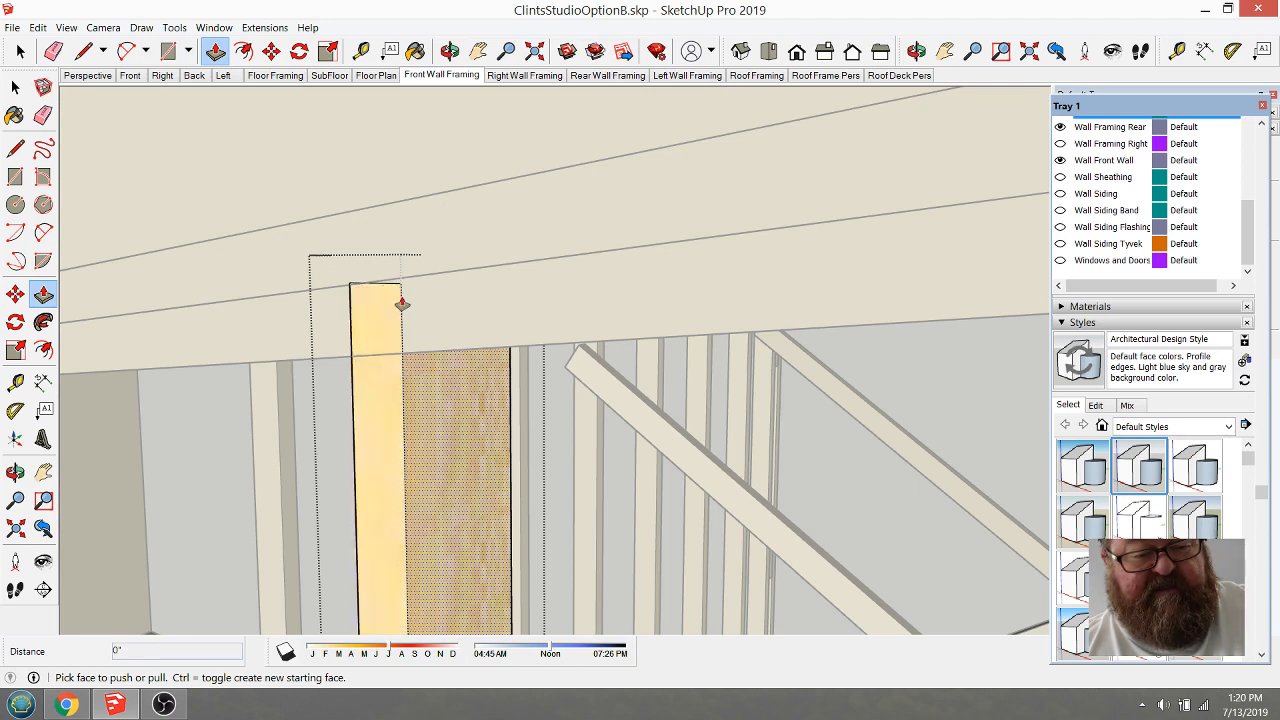
click(450, 50)
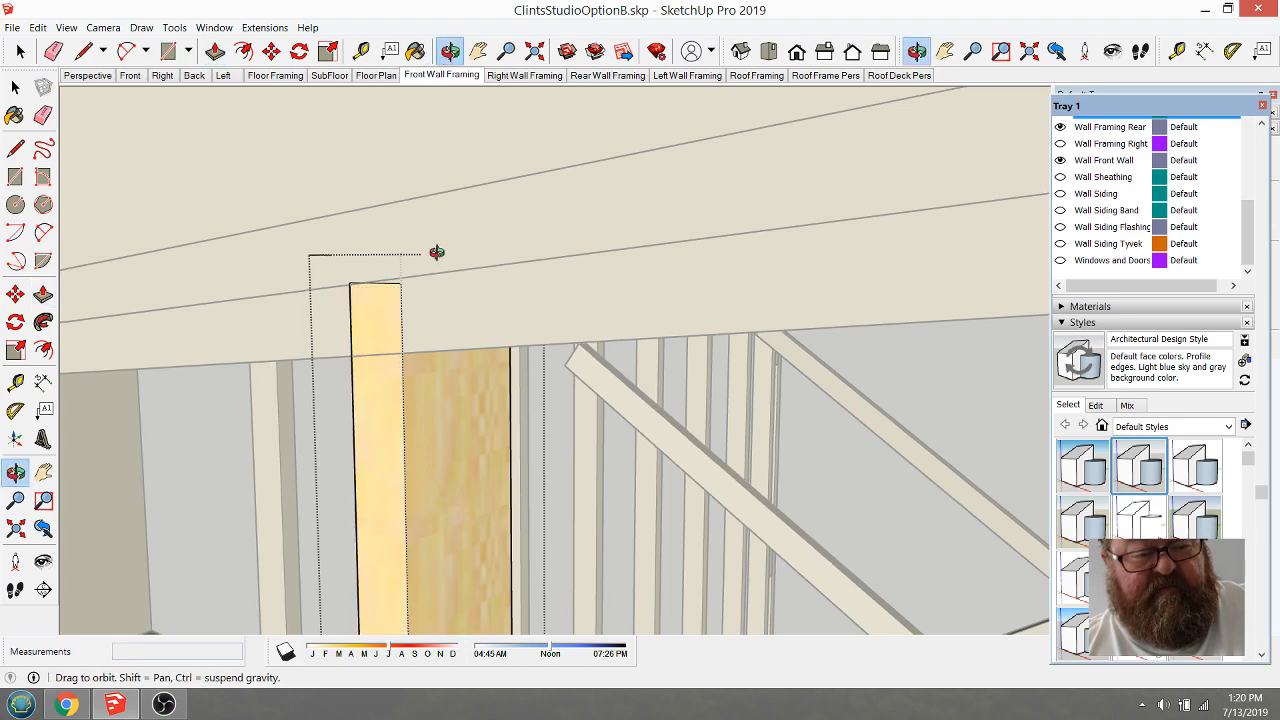
drag(437, 251, 438, 286)
click(215, 50)
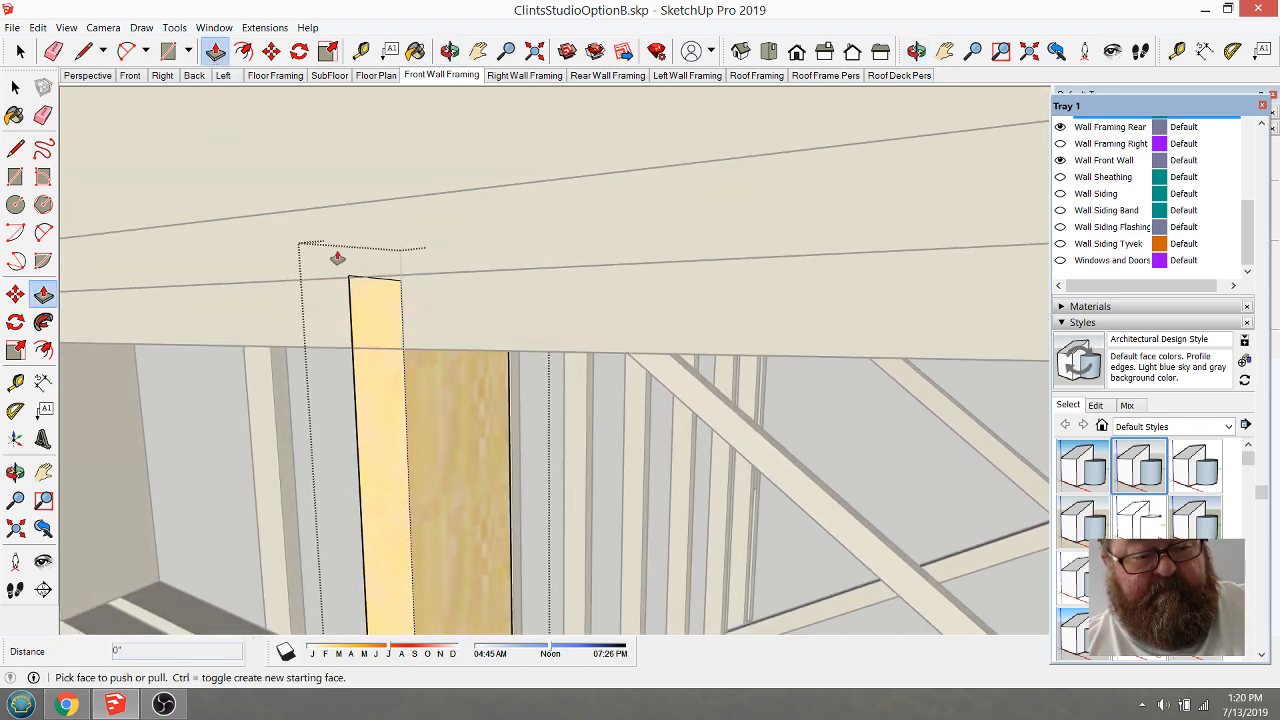
drag(388, 274, 385, 347)
scroll(392, 251, down, 1)
scroll(392, 251, down, 2)
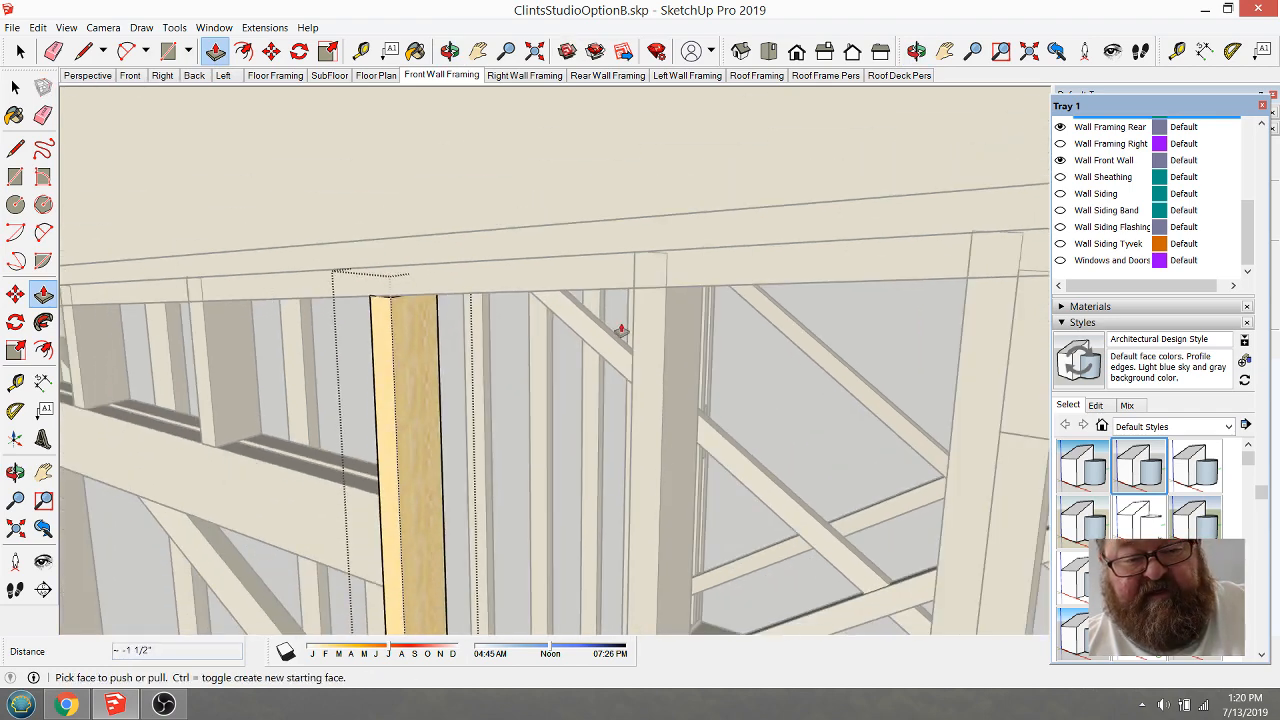
scroll(688, 279, up, 2)
key(space)
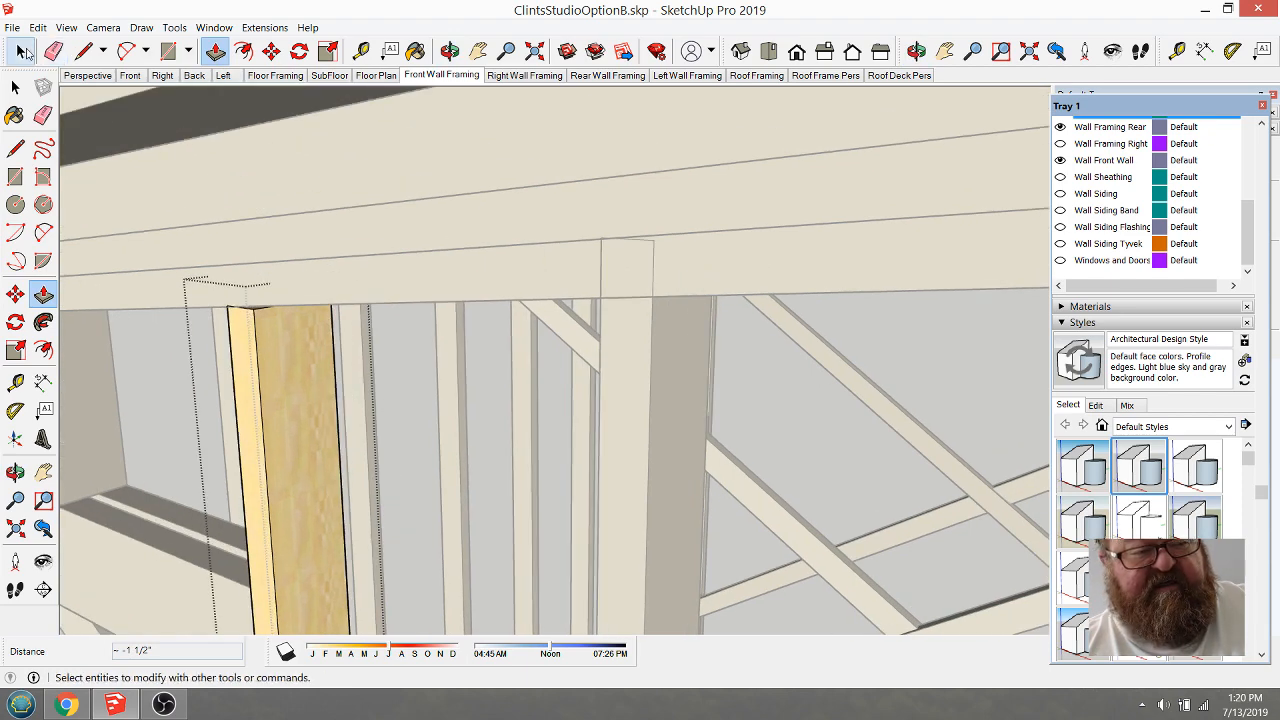
click(640, 344)
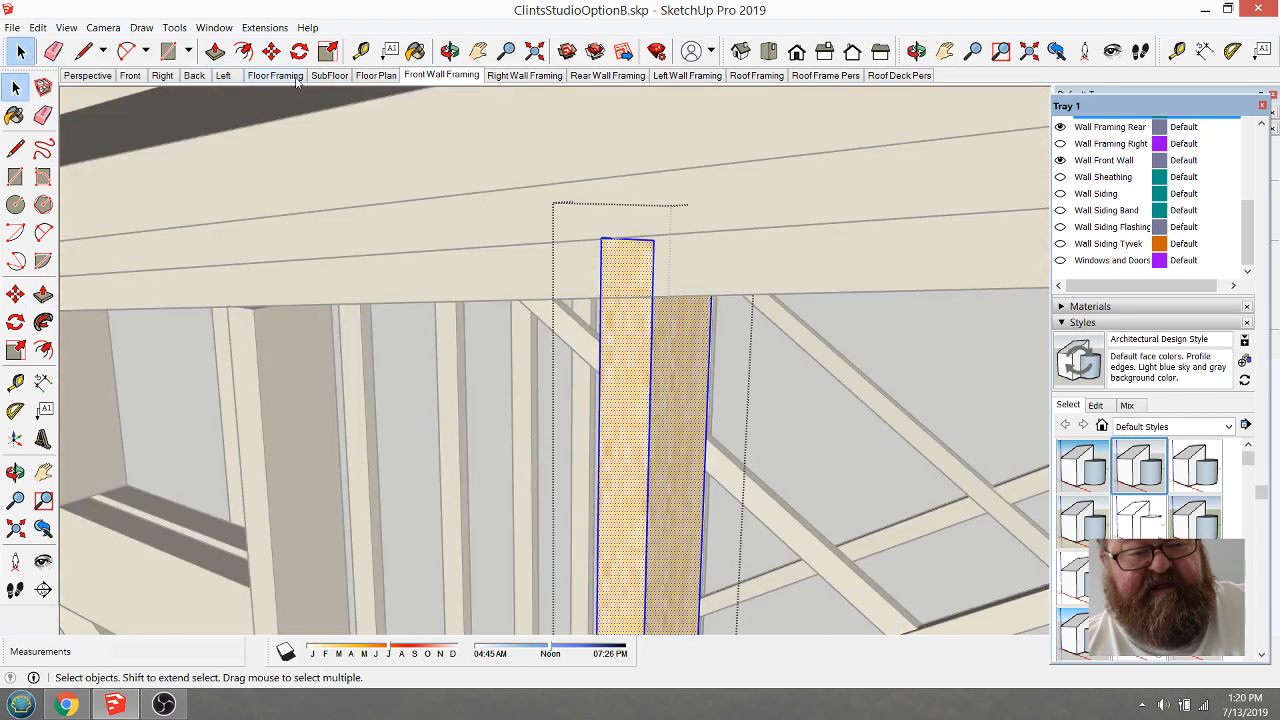
click(617, 335)
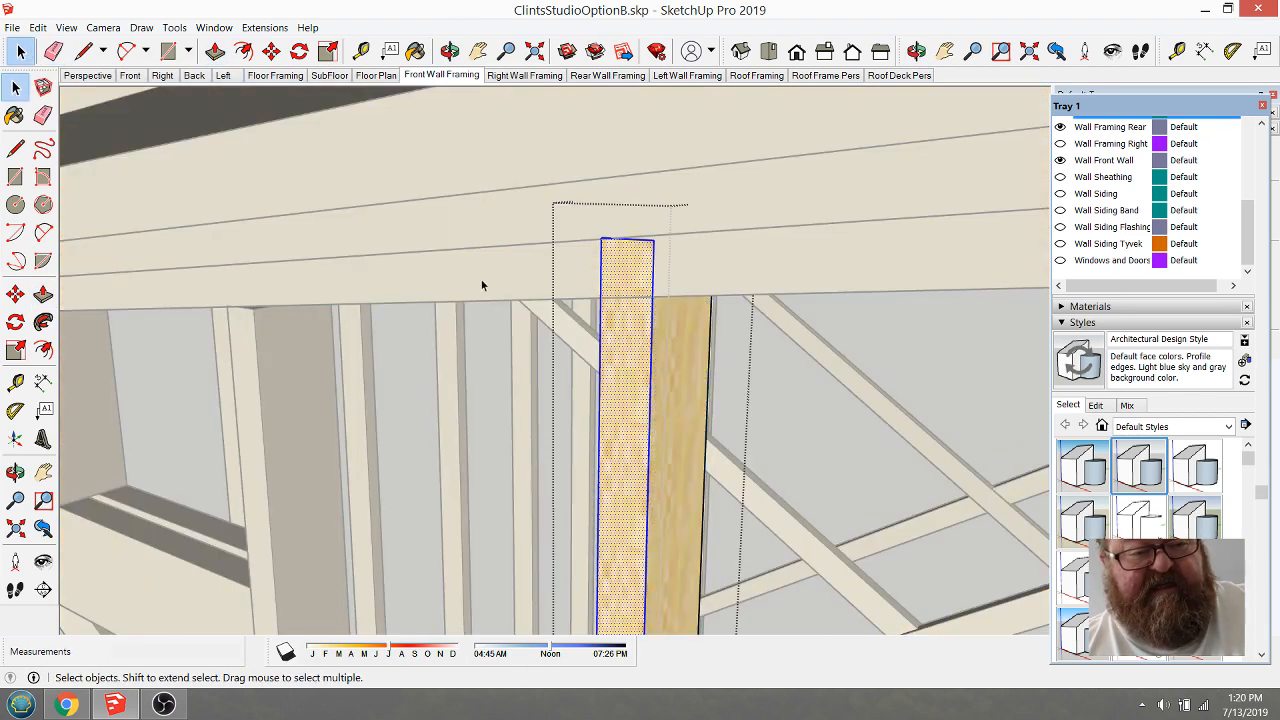
scroll(630, 312, down, 1)
click(530, 280)
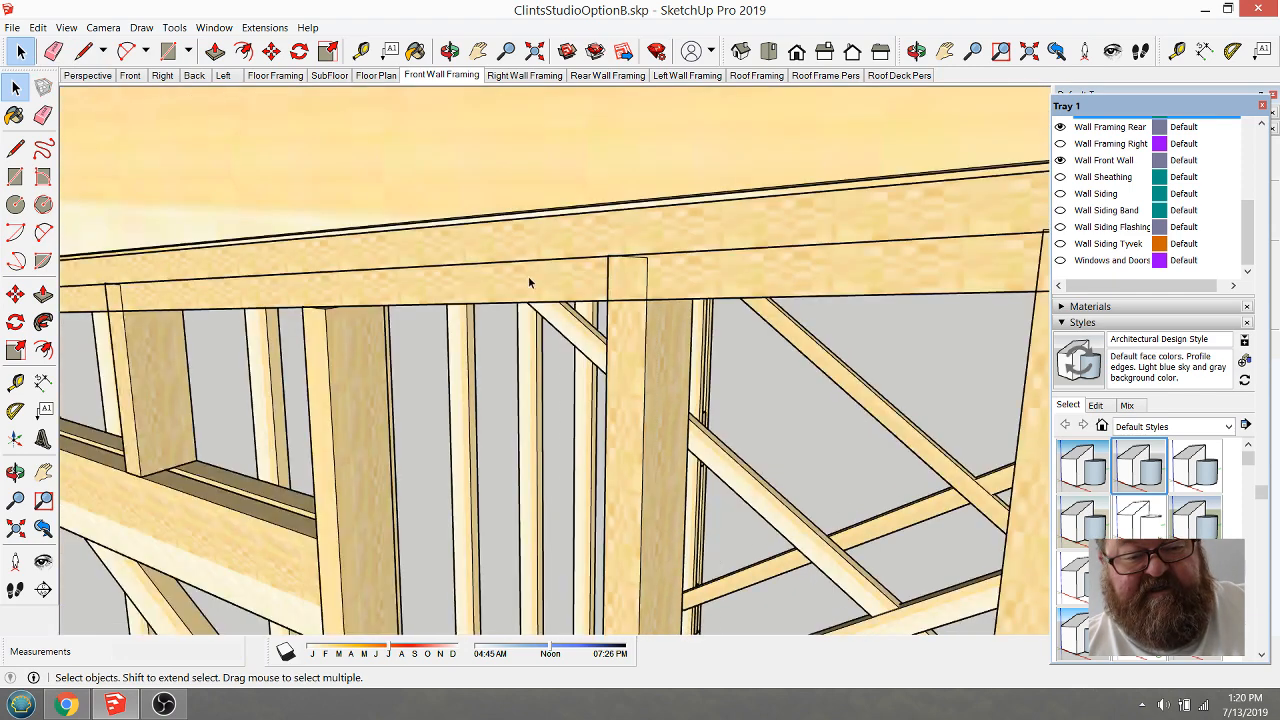
right_click(630, 338)
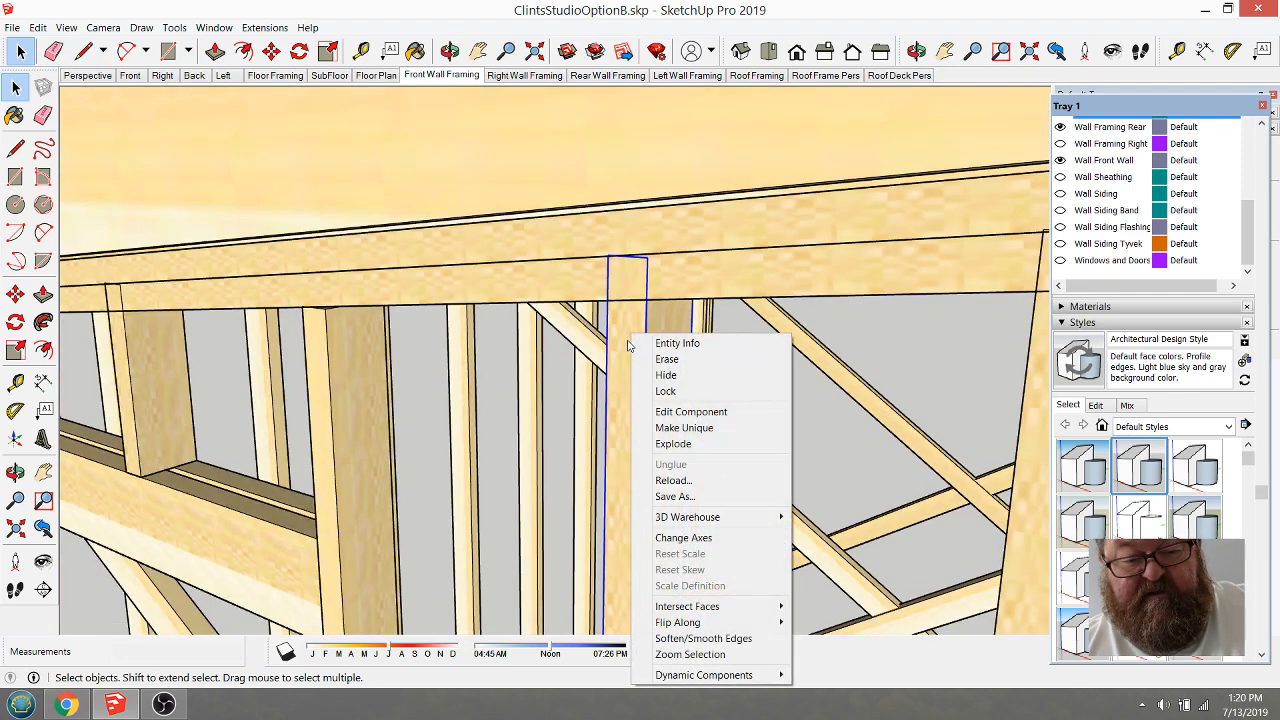
click(554, 277)
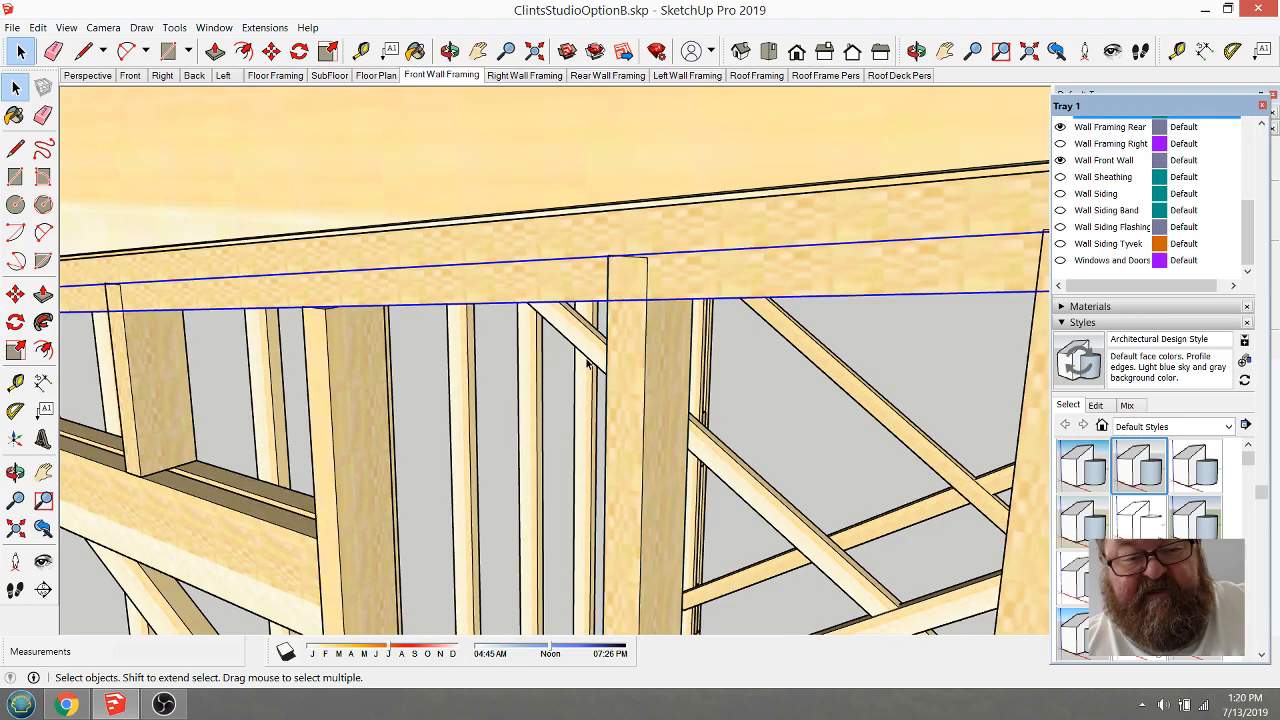
Step: Examine the doubled sloped top plate and the studs beneath it from outside and from below the roof overhang
scroll(590, 358, down, 5)
scroll(596, 362, down, 4)
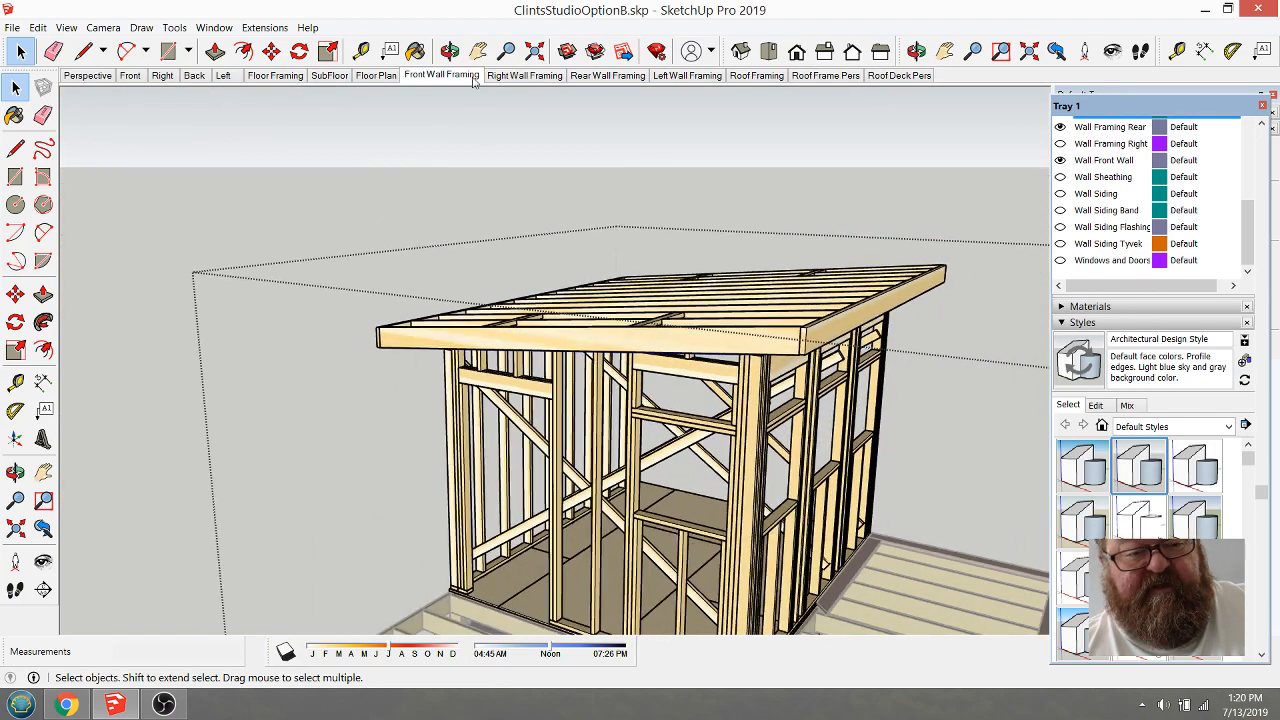
key(o)
click(474, 82)
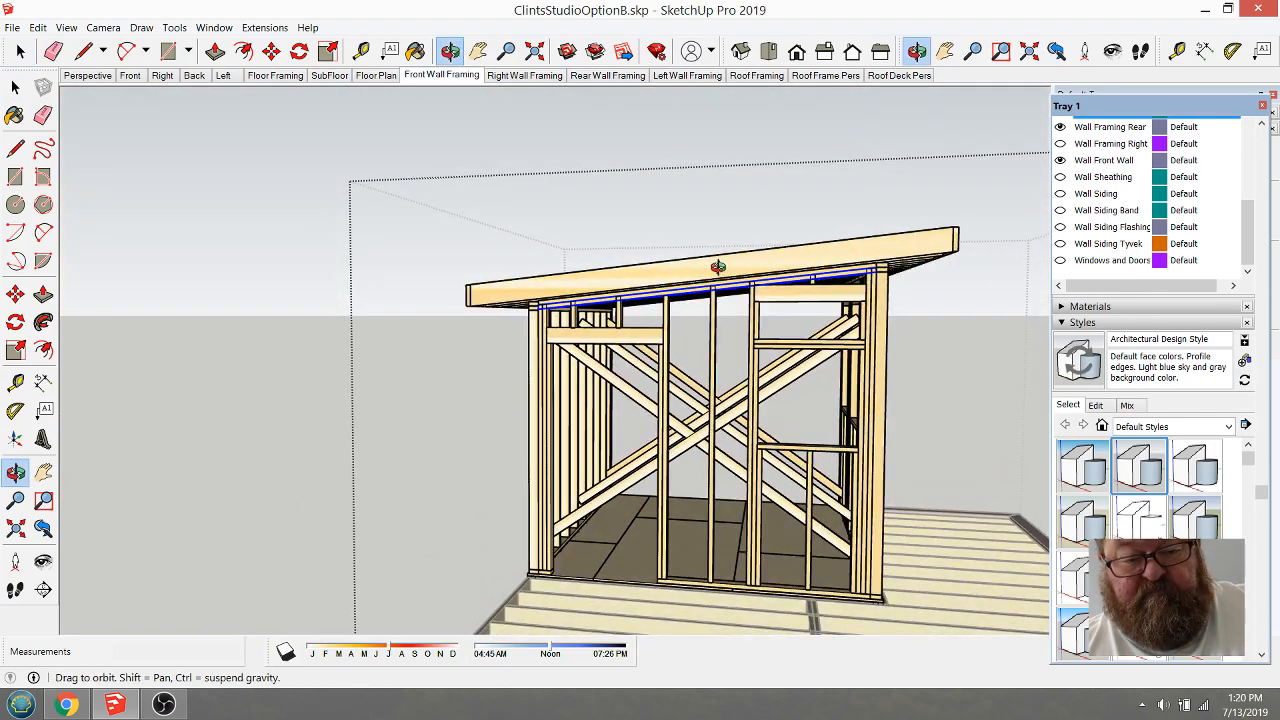
drag(718, 267, 588, 330)
click(20, 52)
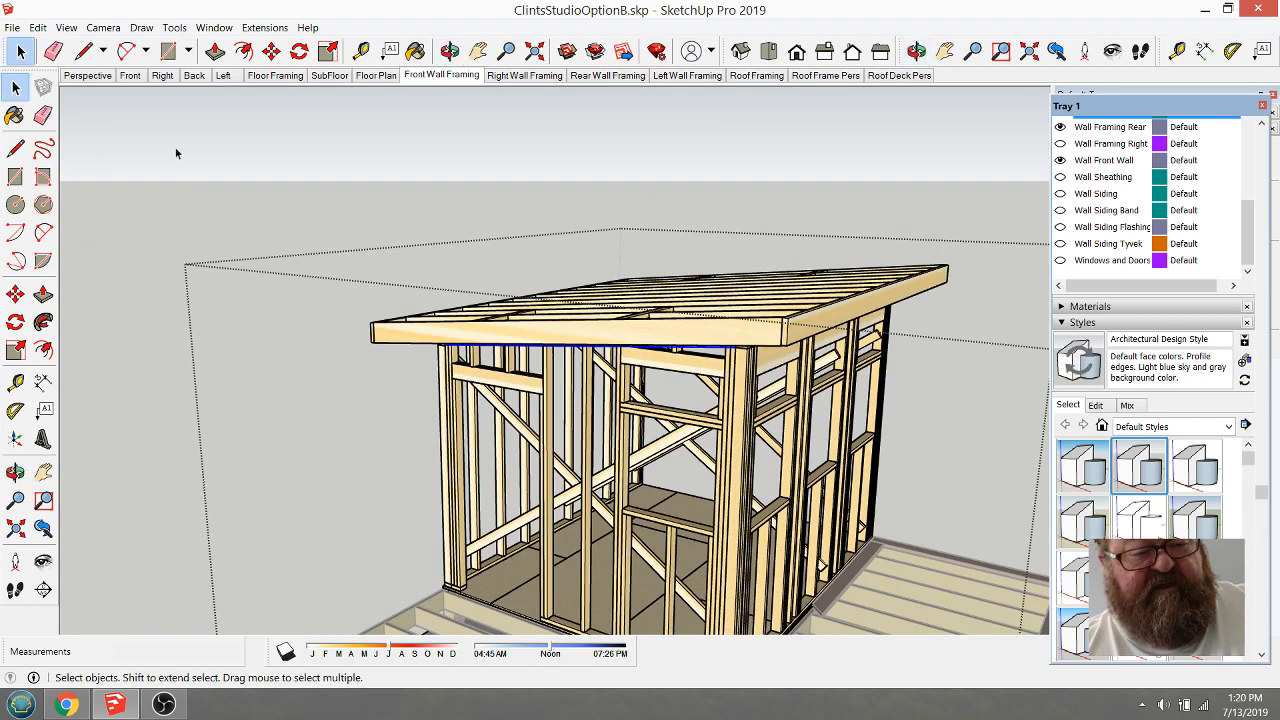
scroll(529, 375, up, 8)
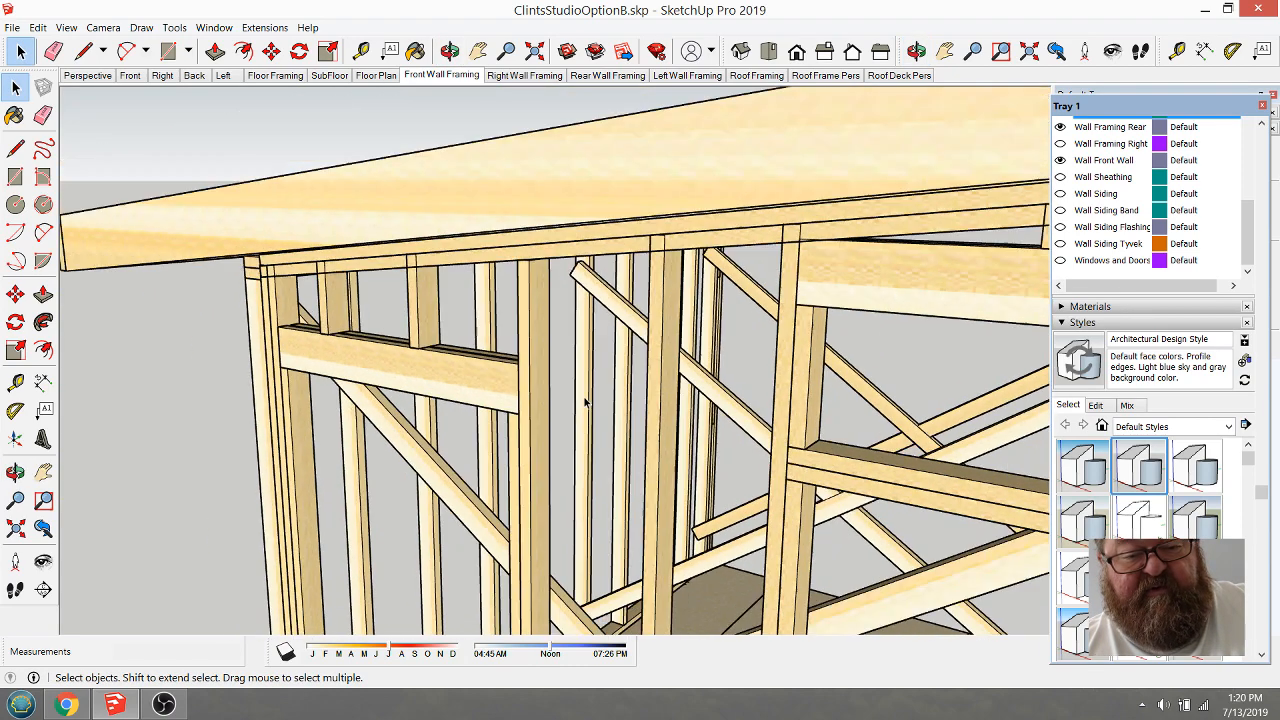
key(o)
drag(600, 190, 497, 169)
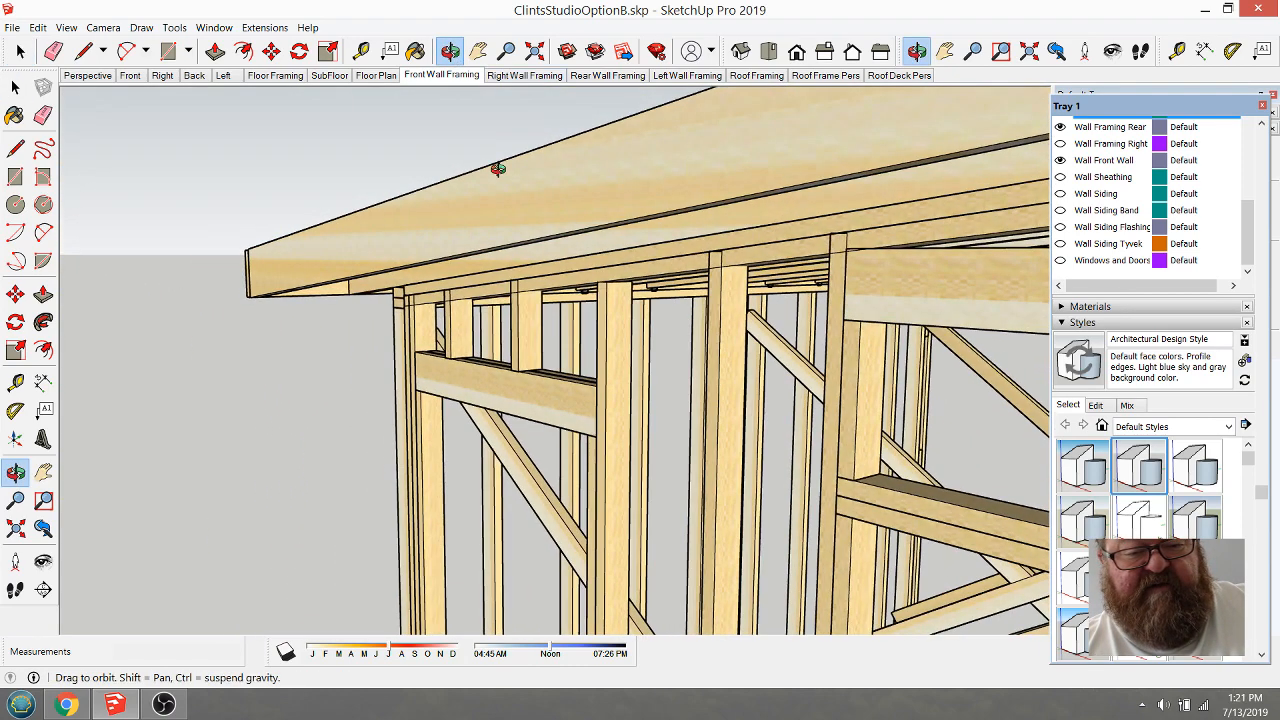
drag(713, 276, 566, 244)
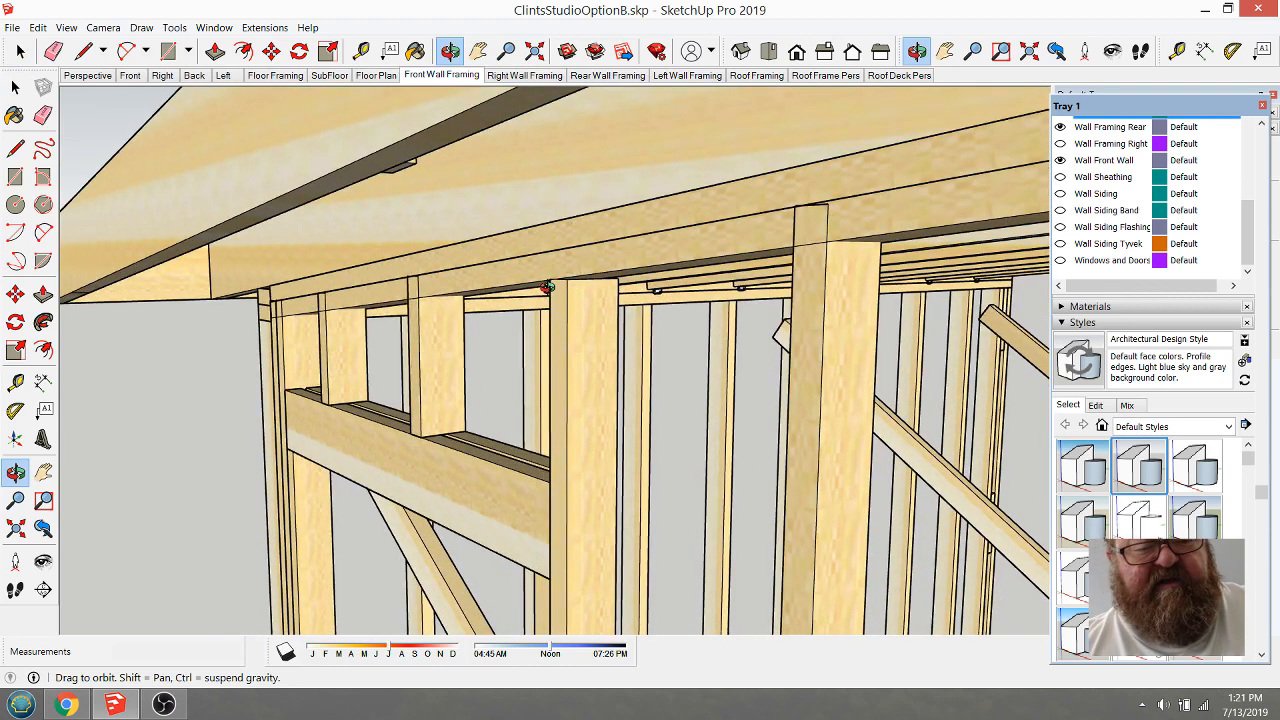
drag(608, 279, 650, 329)
Step: View the opposite side of the studio and make the Wall Framing Right layer visible
scroll(554, 336, down, 8)
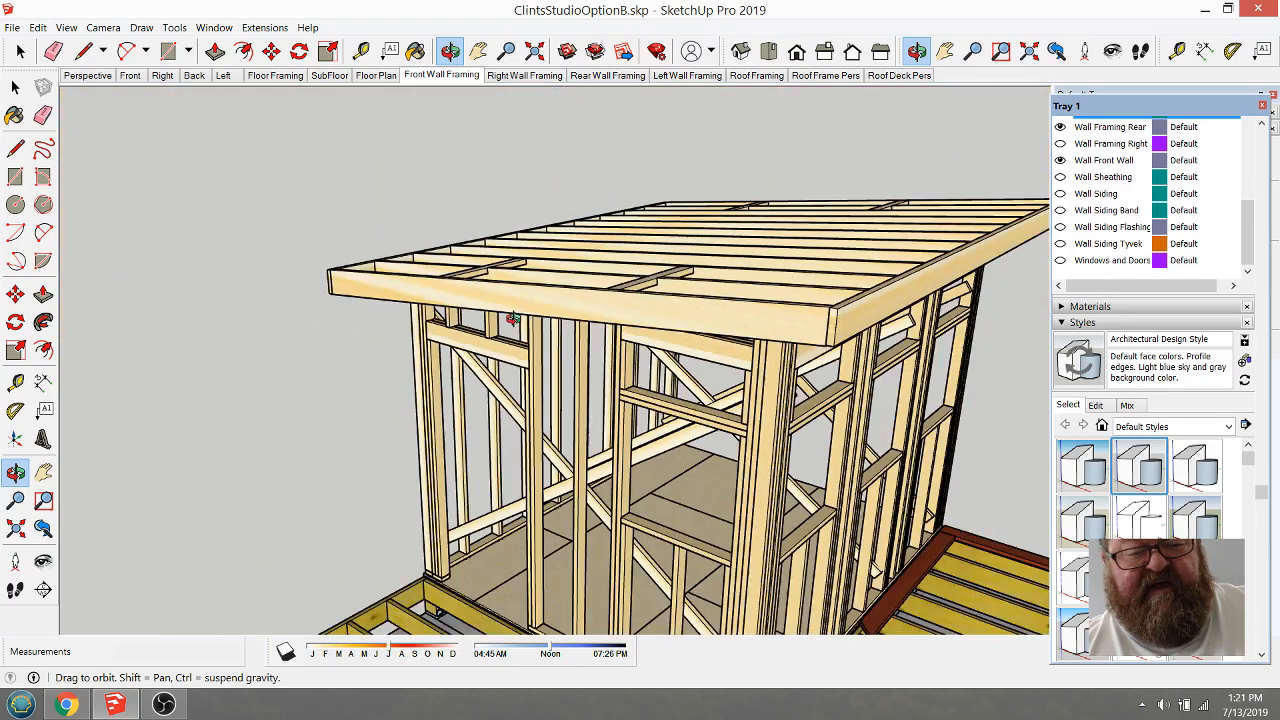
drag(745, 290, 150, 290)
drag(640, 340, 460, 262)
scroll(460, 262, up, 3)
scroll(462, 261, up, 3)
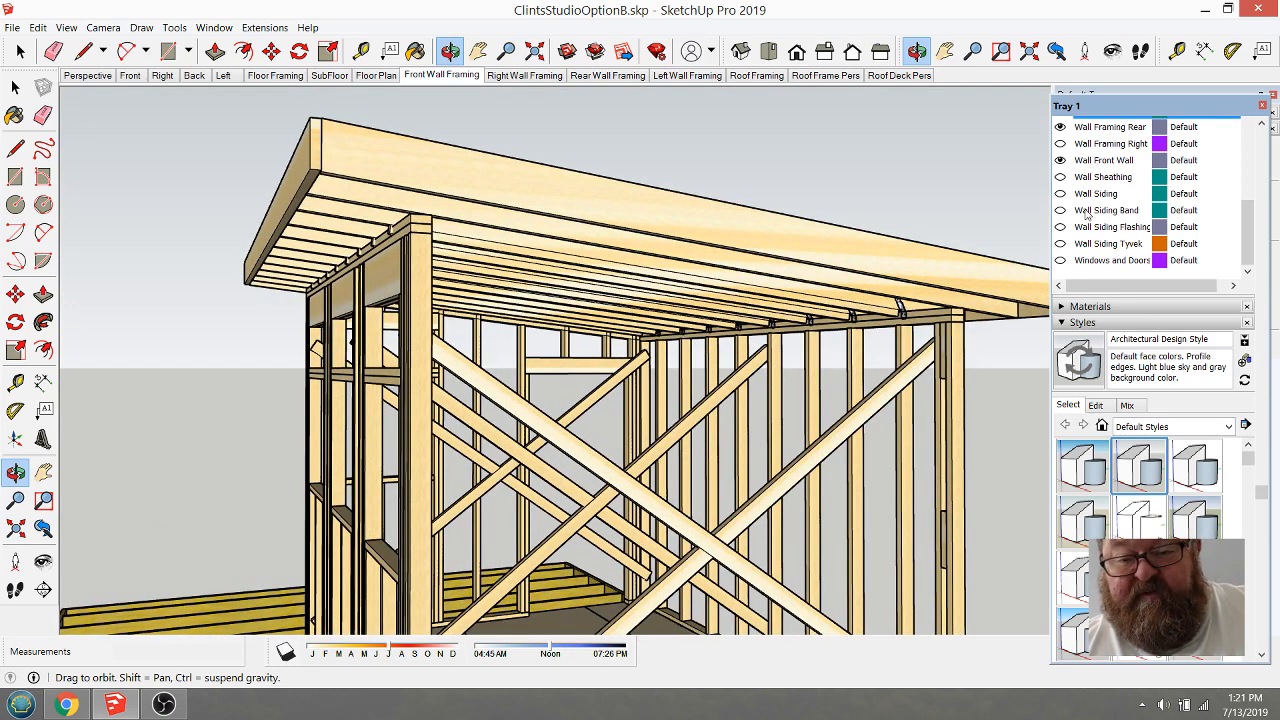
scroll(1087, 213, up, 1)
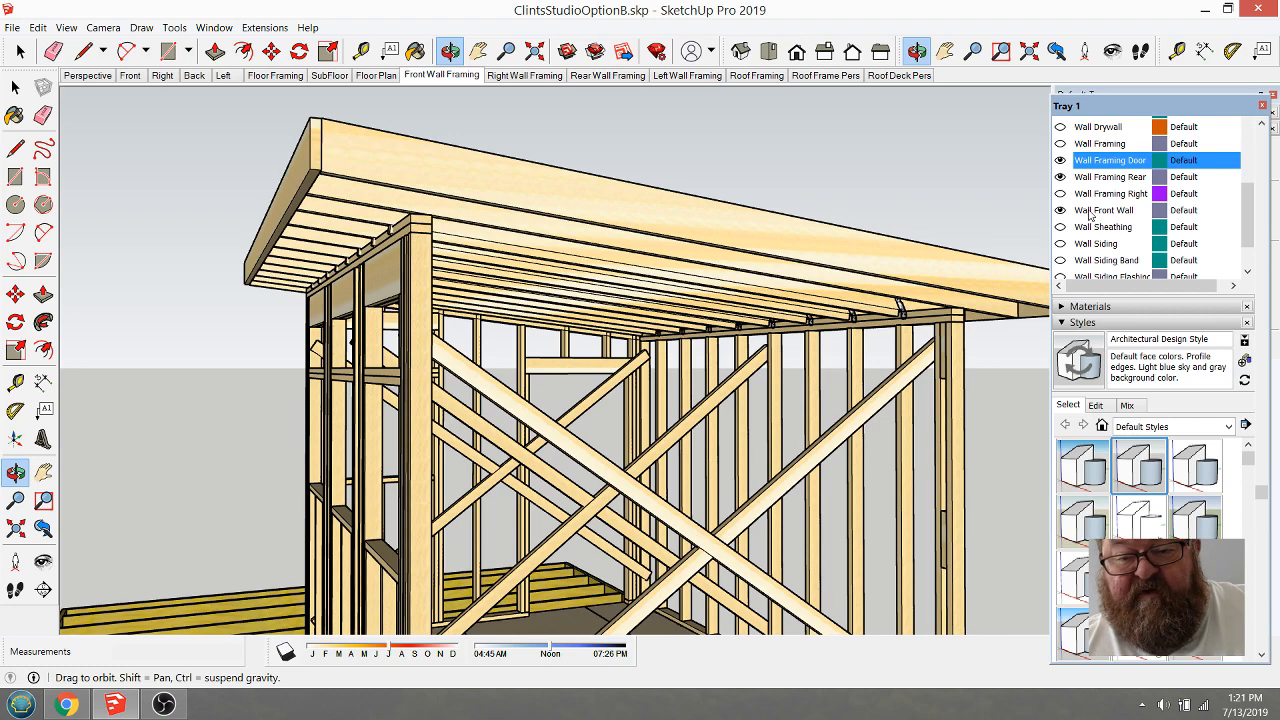
click(1061, 194)
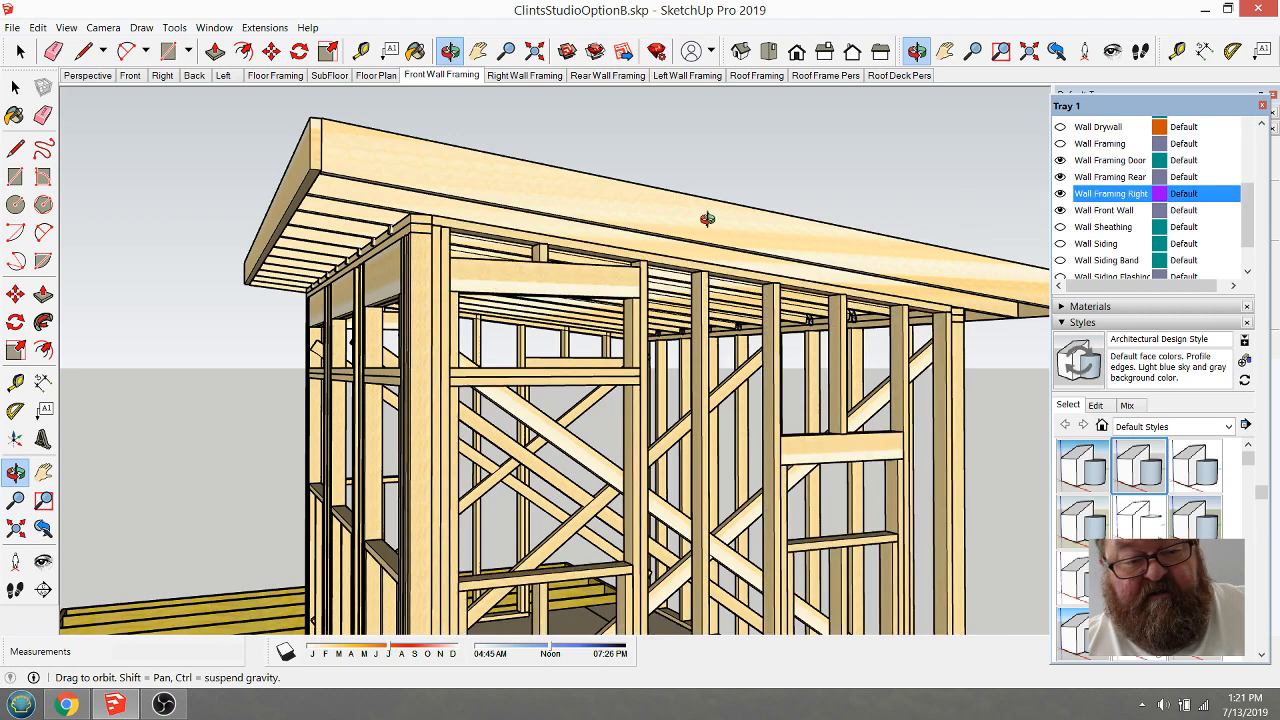
Step: Examine the right wall's sloped top plate, header and studs at the front corner from below and from above the rafters
scroll(634, 265, up, 5)
drag(664, 273, 749, 283)
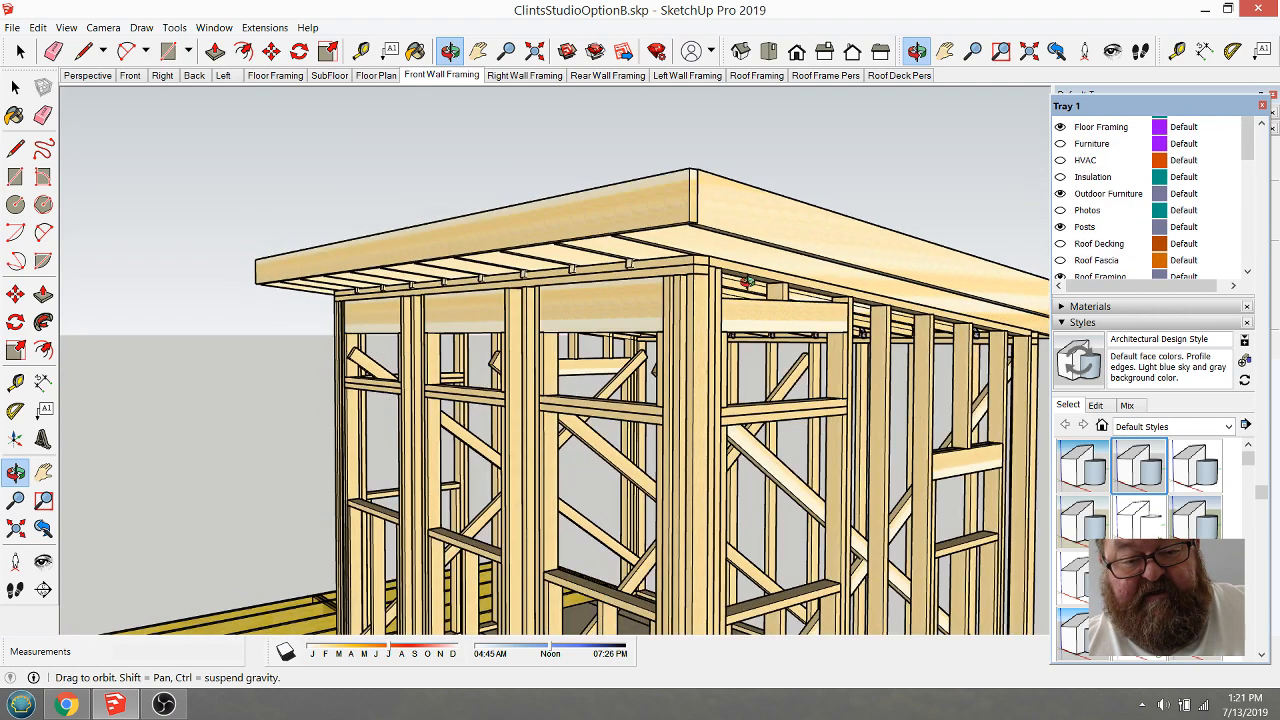
scroll(862, 309, up, 3)
scroll(862, 309, up, 5)
scroll(421, 278, down, 1)
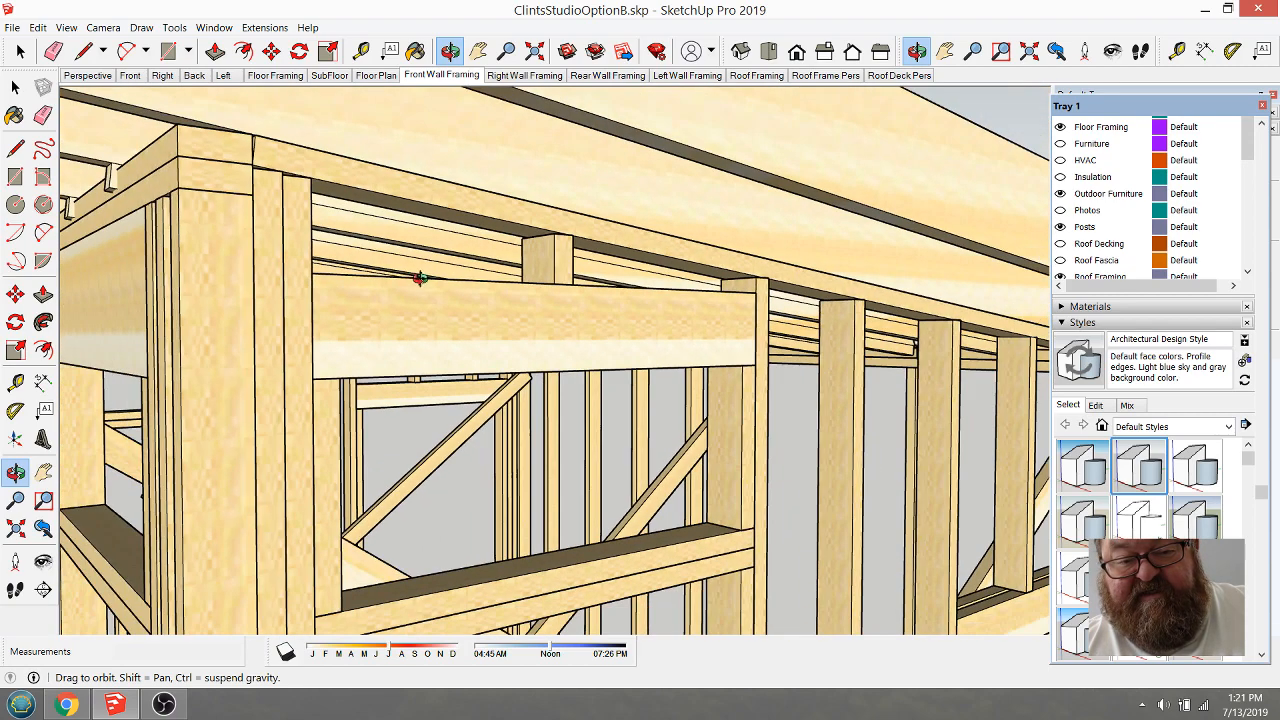
drag(597, 331, 625, 330)
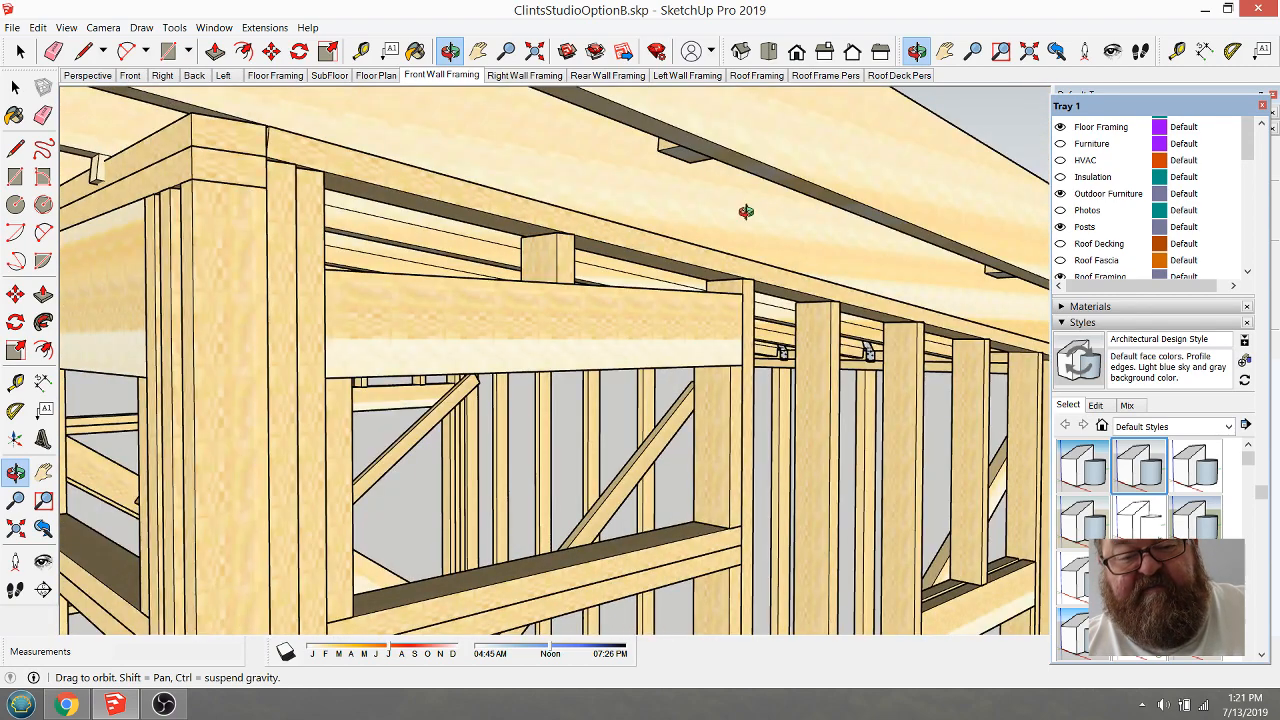
drag(693, 224, 733, 229)
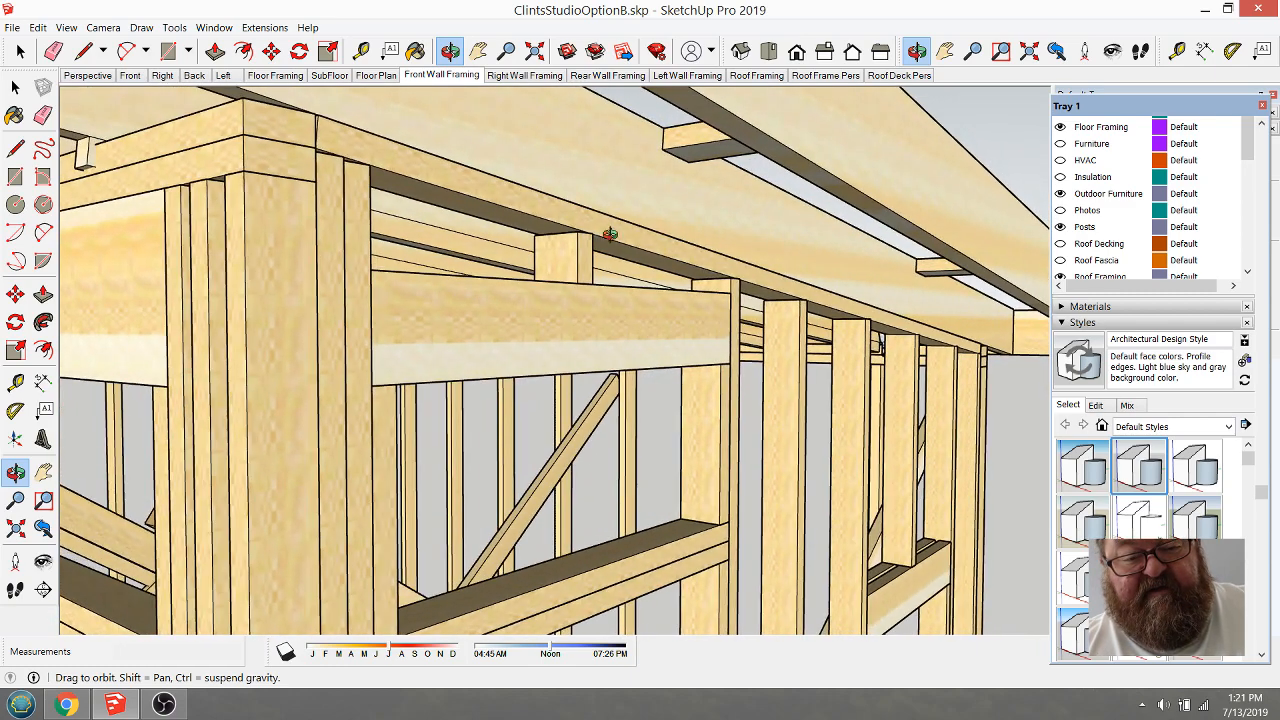
scroll(945, 331, up, 6)
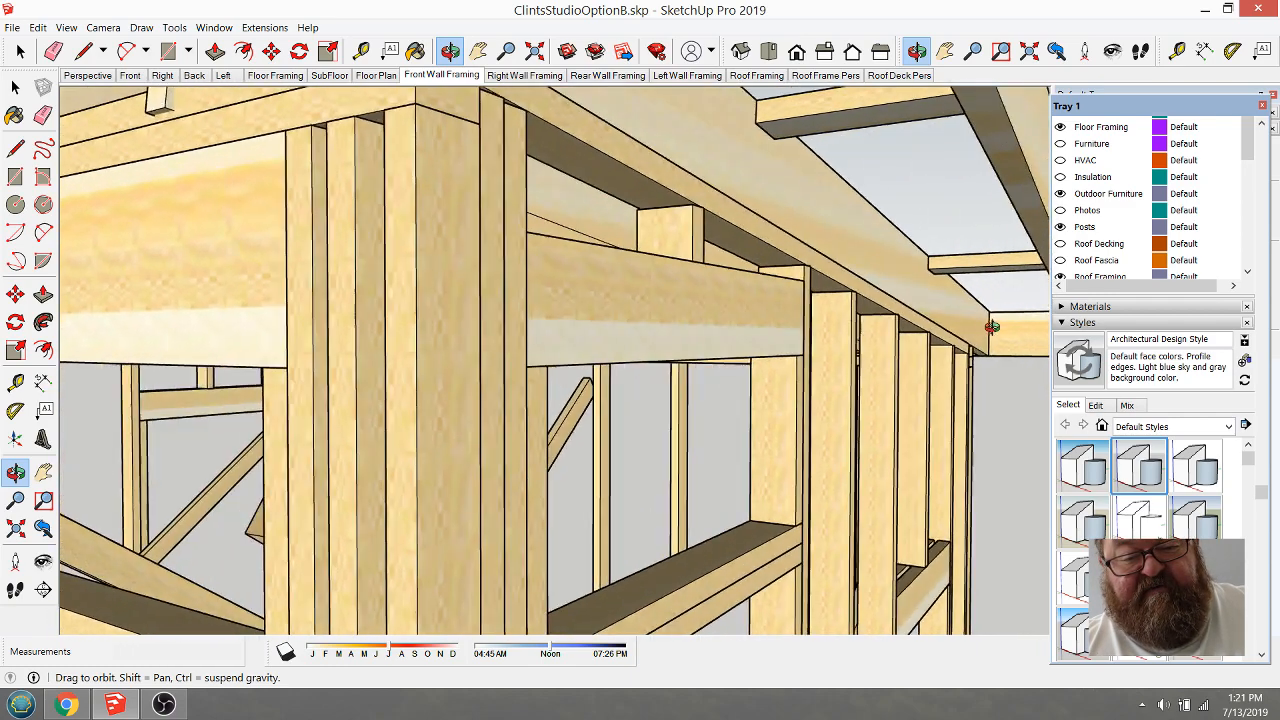
drag(990, 332, 849, 316)
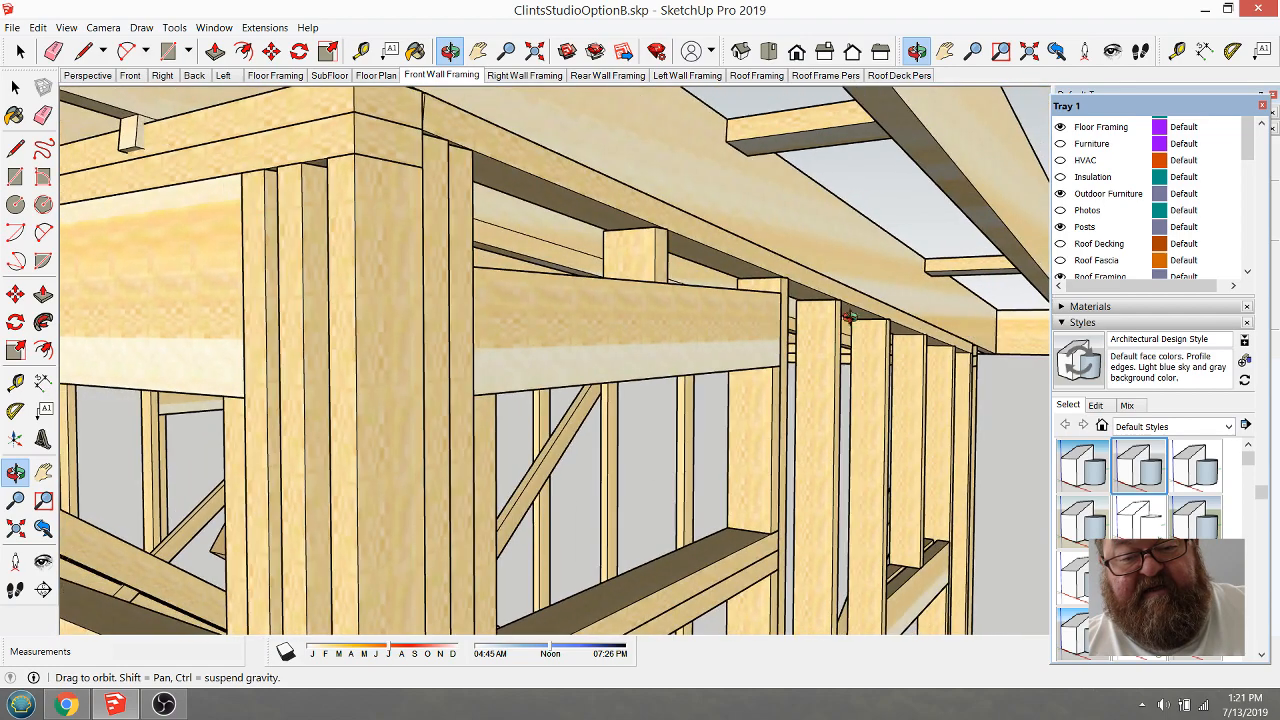
drag(616, 197, 886, 380)
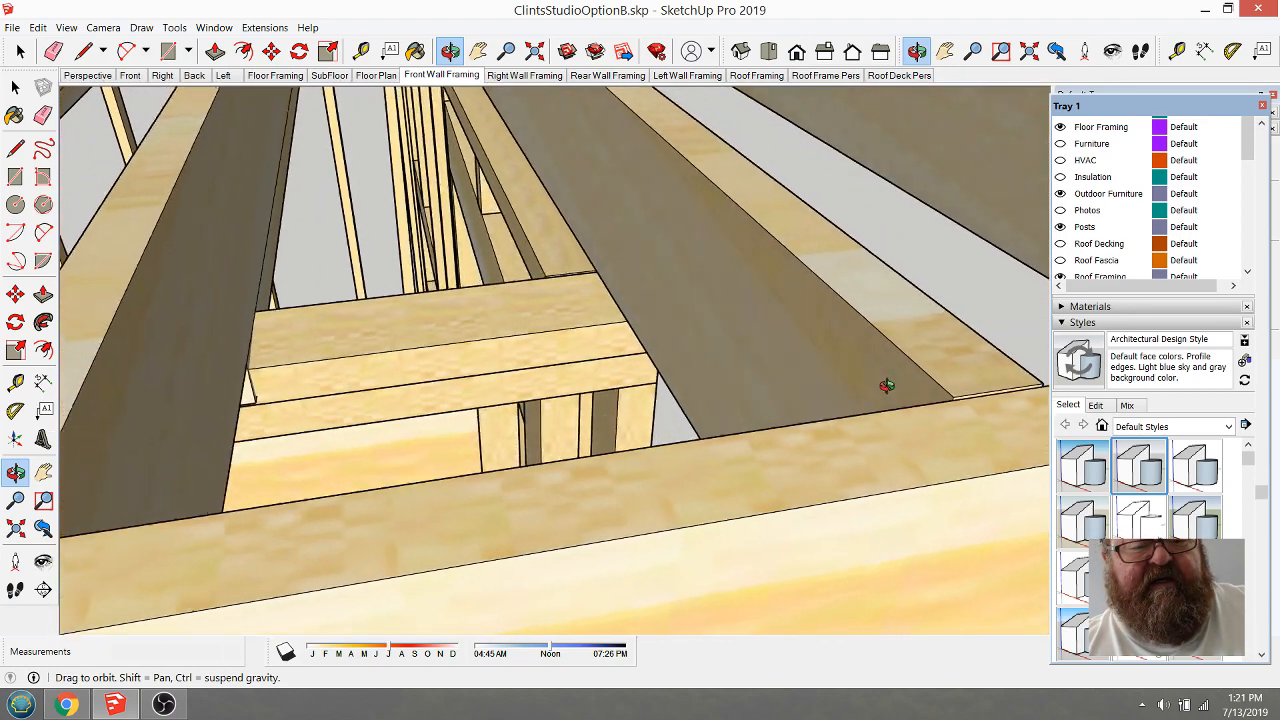
mouse_move(537, 224)
mouse_down()
mouse_move(620, 263)
mouse_move(683, 271)
mouse_move(703, 314)
mouse_move(398, 163)
mouse_move(600, 192)
mouse_move(609, 251)
mouse_move(583, 286)
mouse_move(608, 289)
mouse_move(540, 230)
mouse_up()
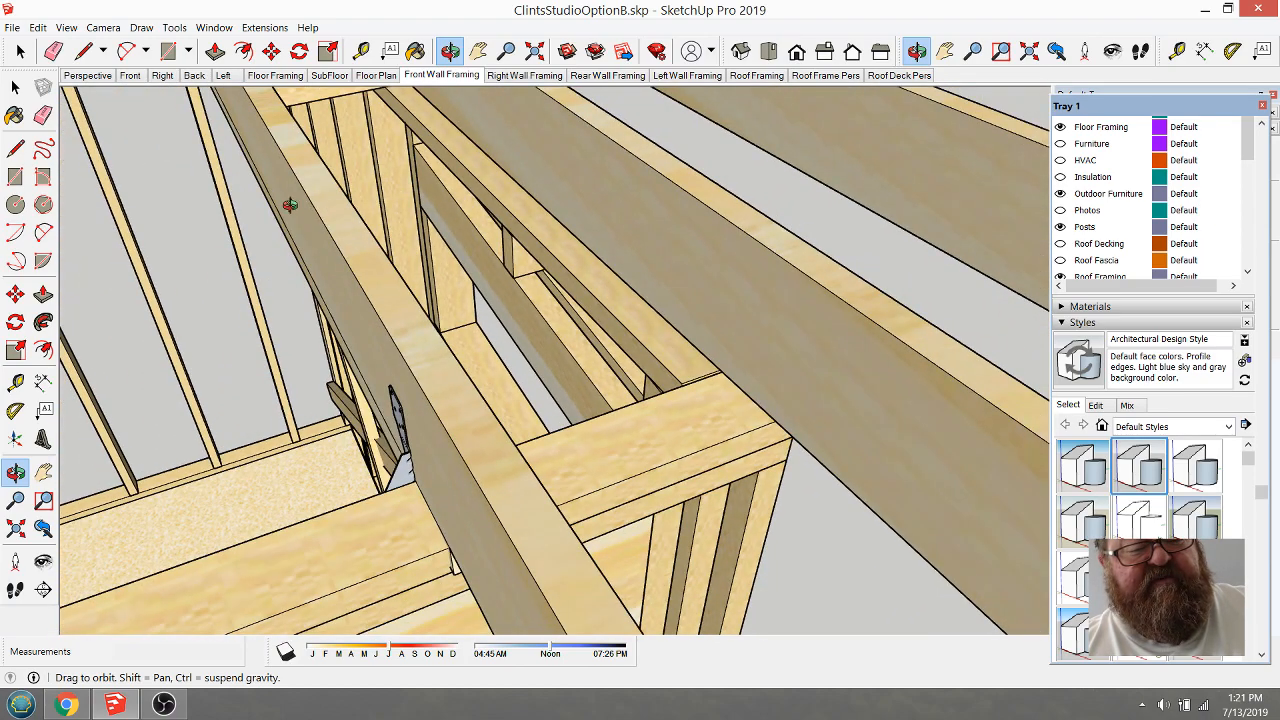
drag(403, 224, 498, 252)
Step: Try copying the right wall's sloped top plate upward and seating the copy on top of the original plate
key(space)
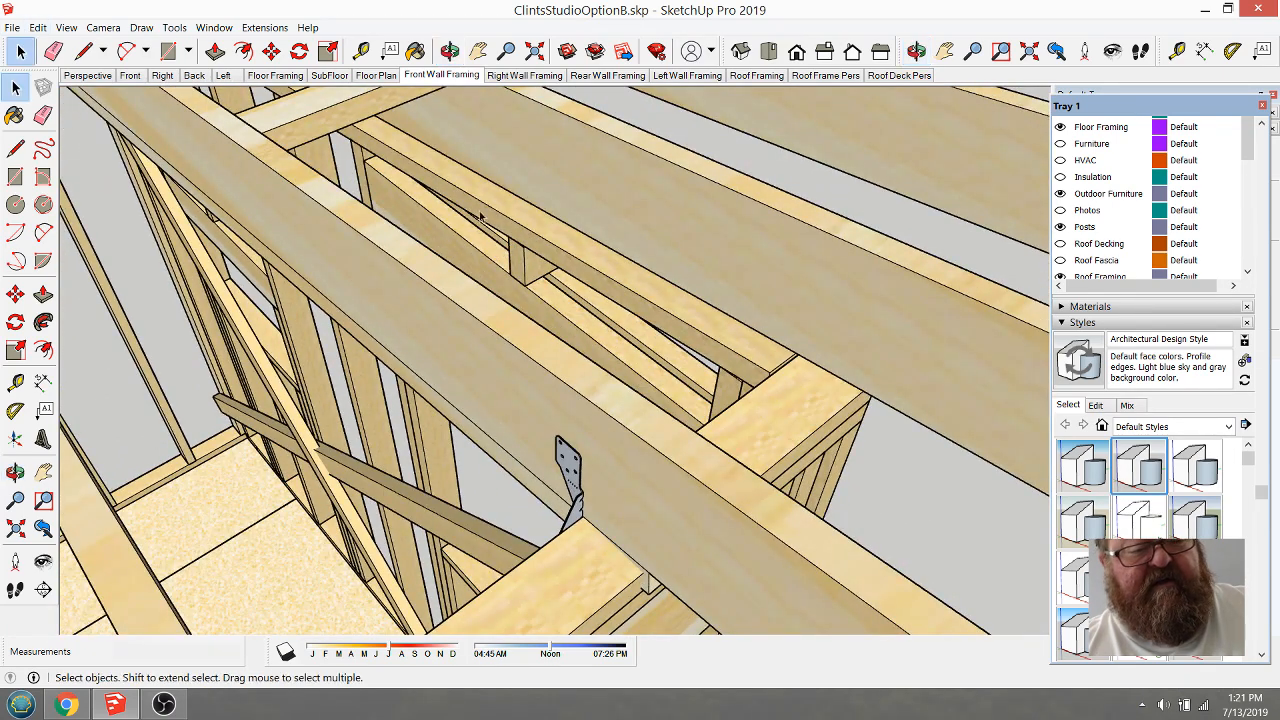
key(ctrl+a)
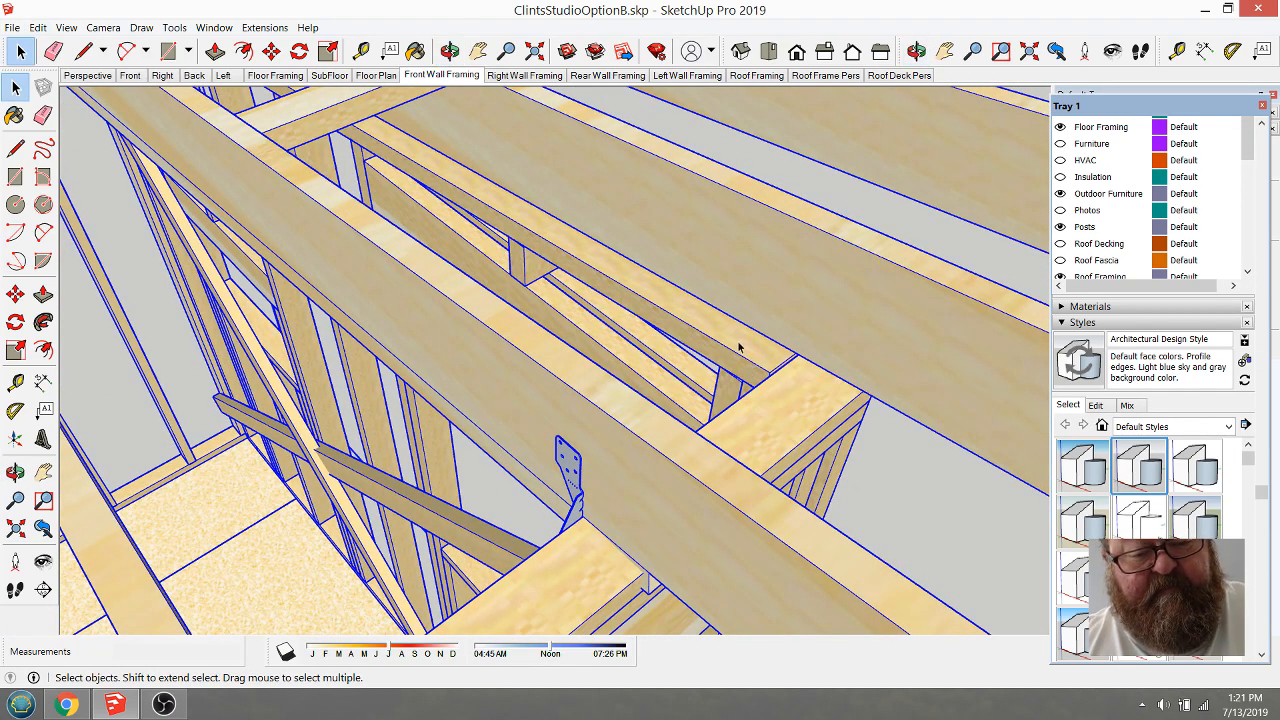
key(ctrl+t)
click(712, 333)
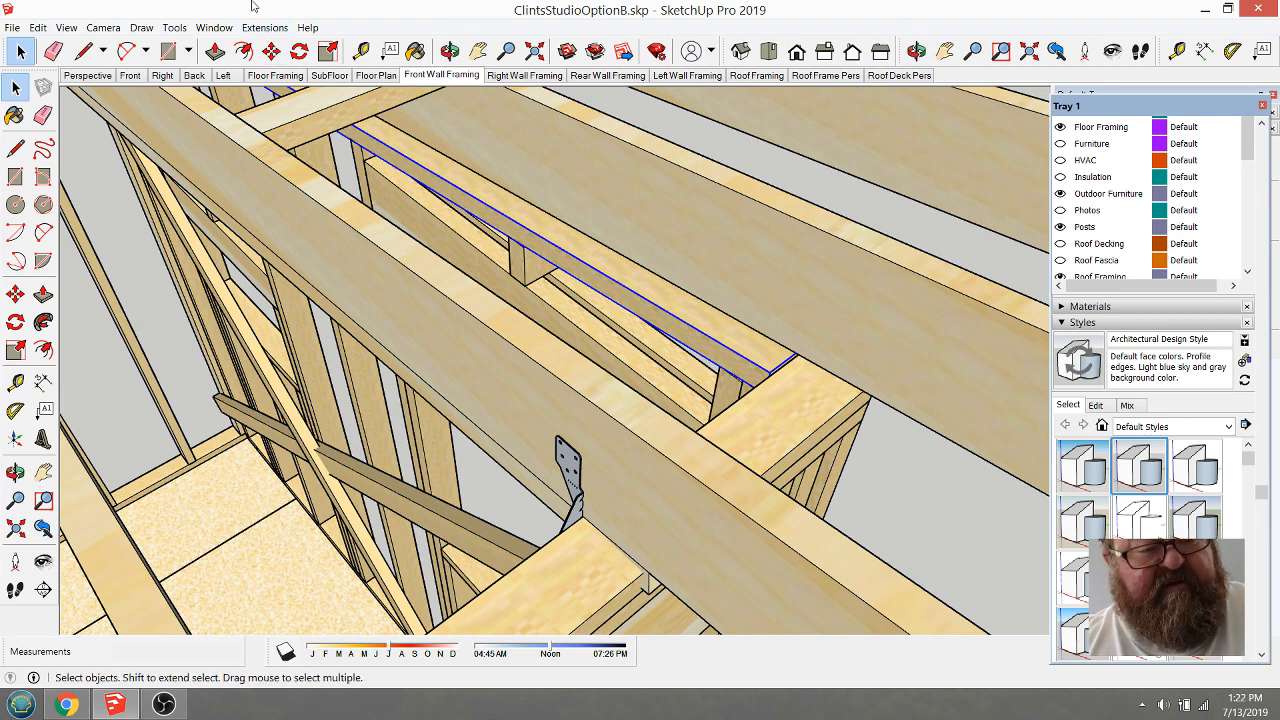
click(271, 51)
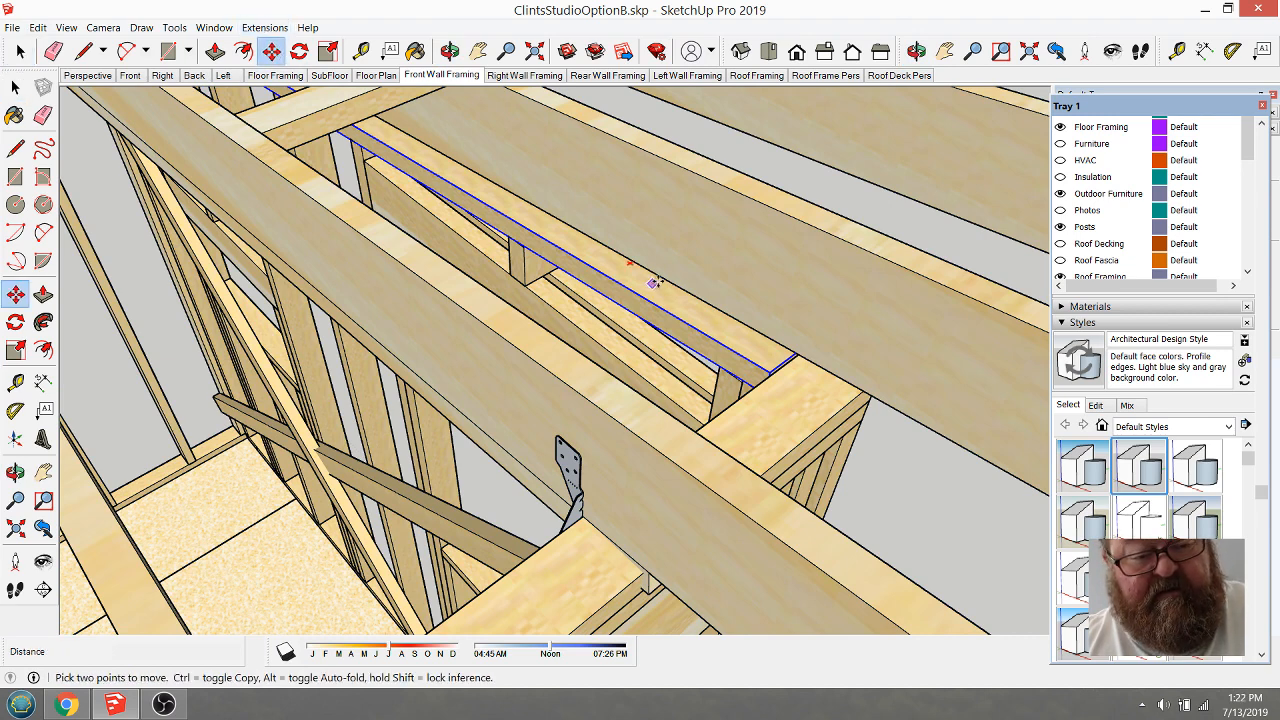
click(798, 352)
click(806, 316)
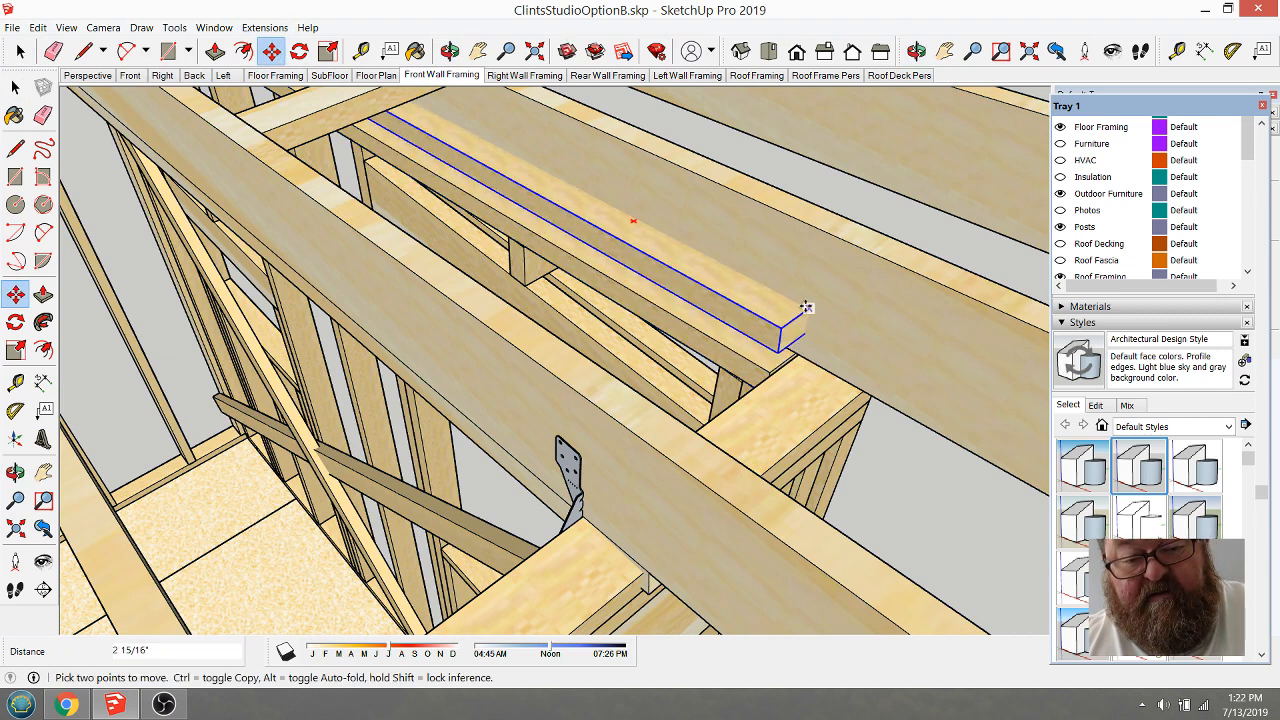
click(780, 352)
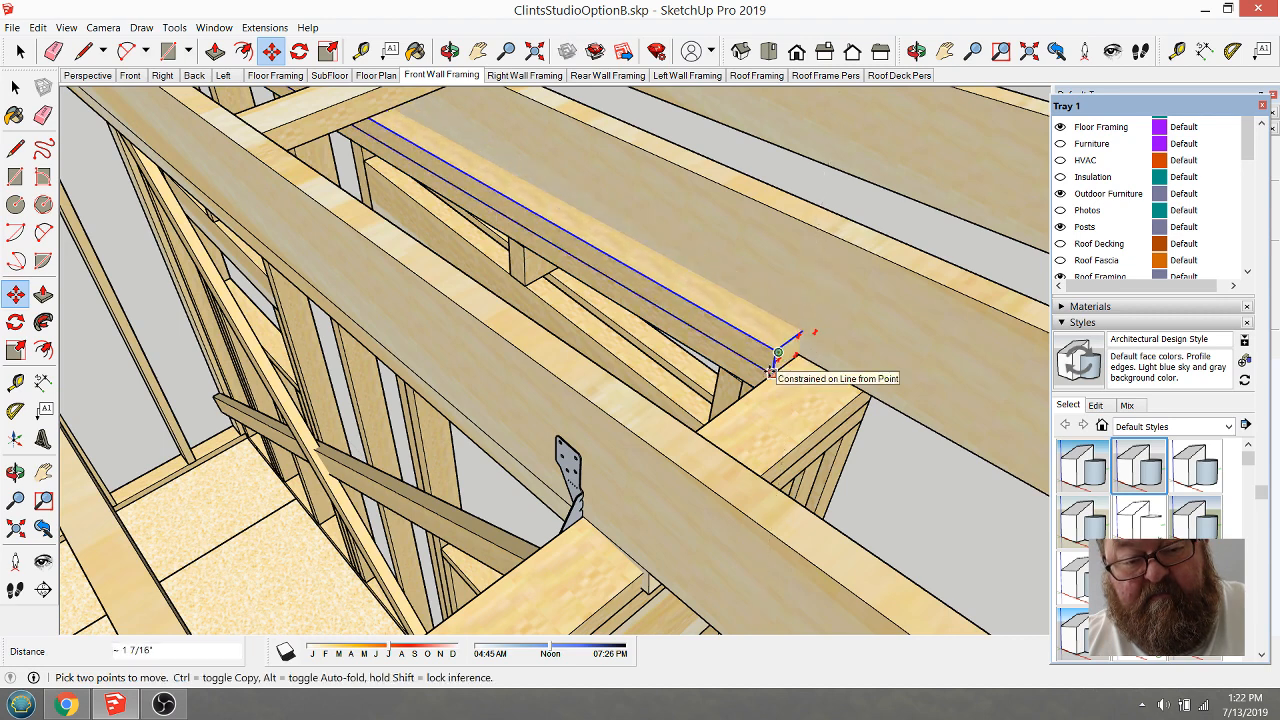
click(793, 357)
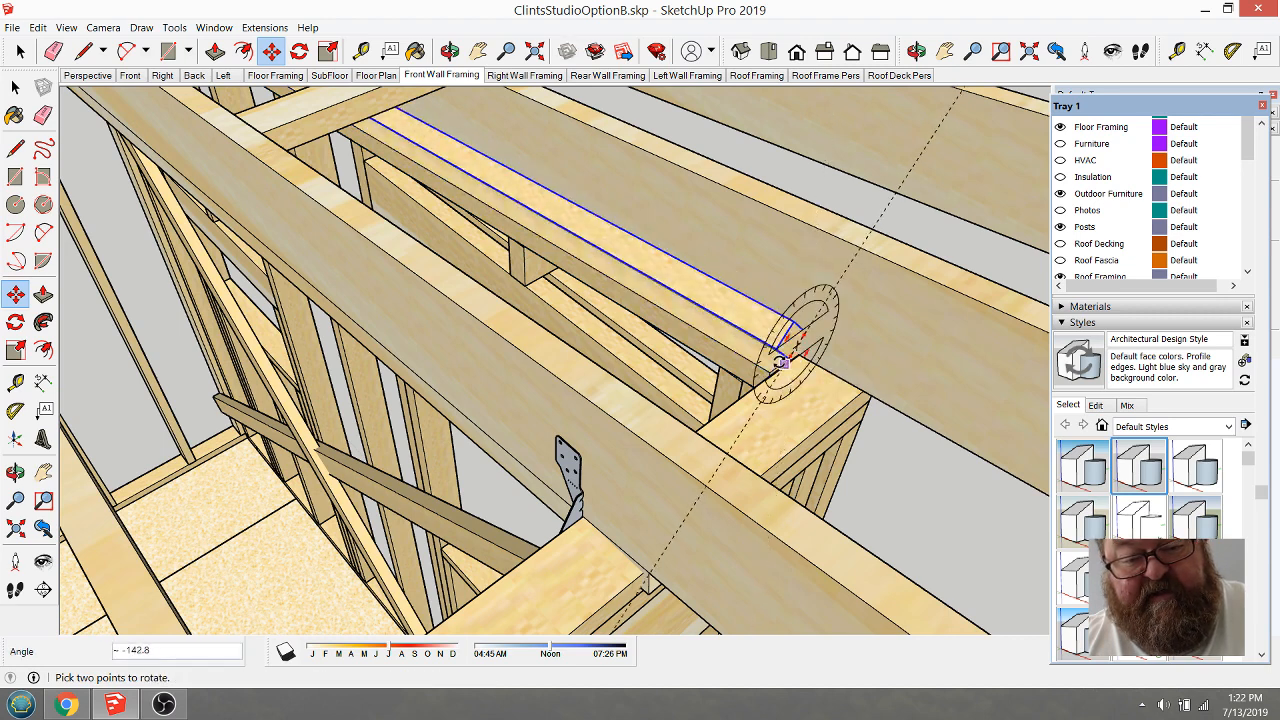
key(Escape)
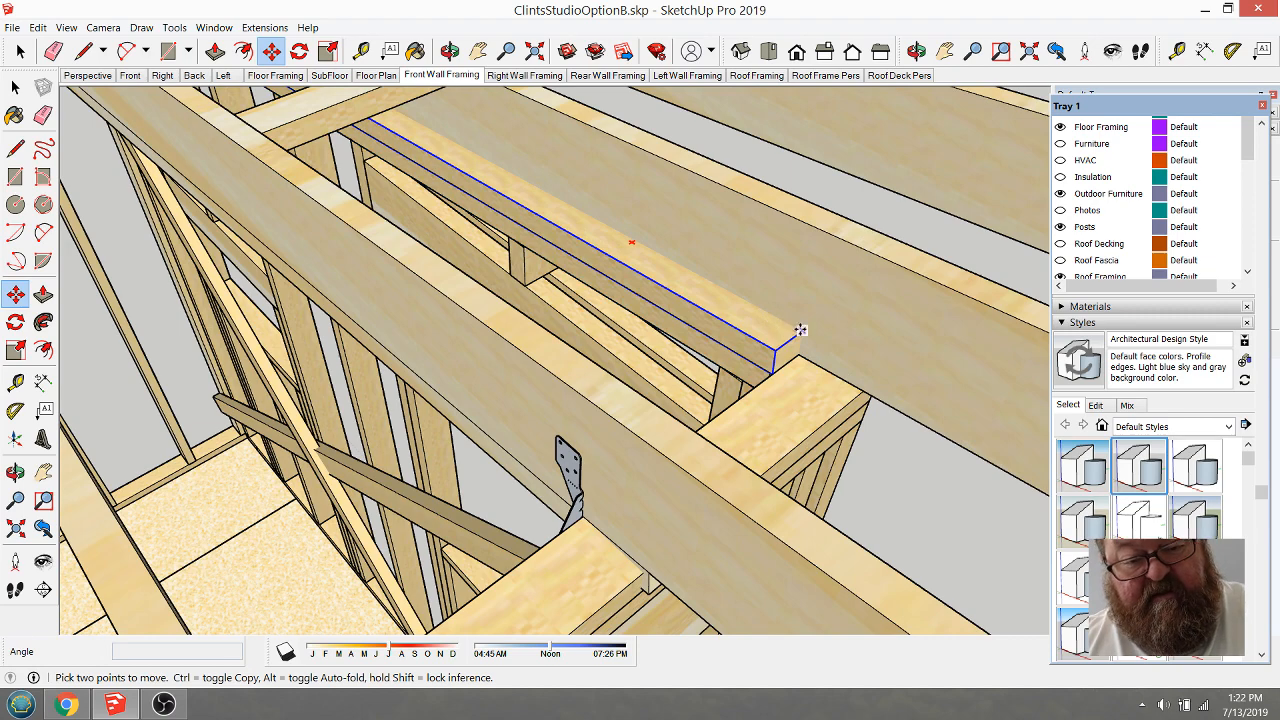
Step: Move the copied sloped plate about 1 3/8" sideways along the red axis
click(801, 330)
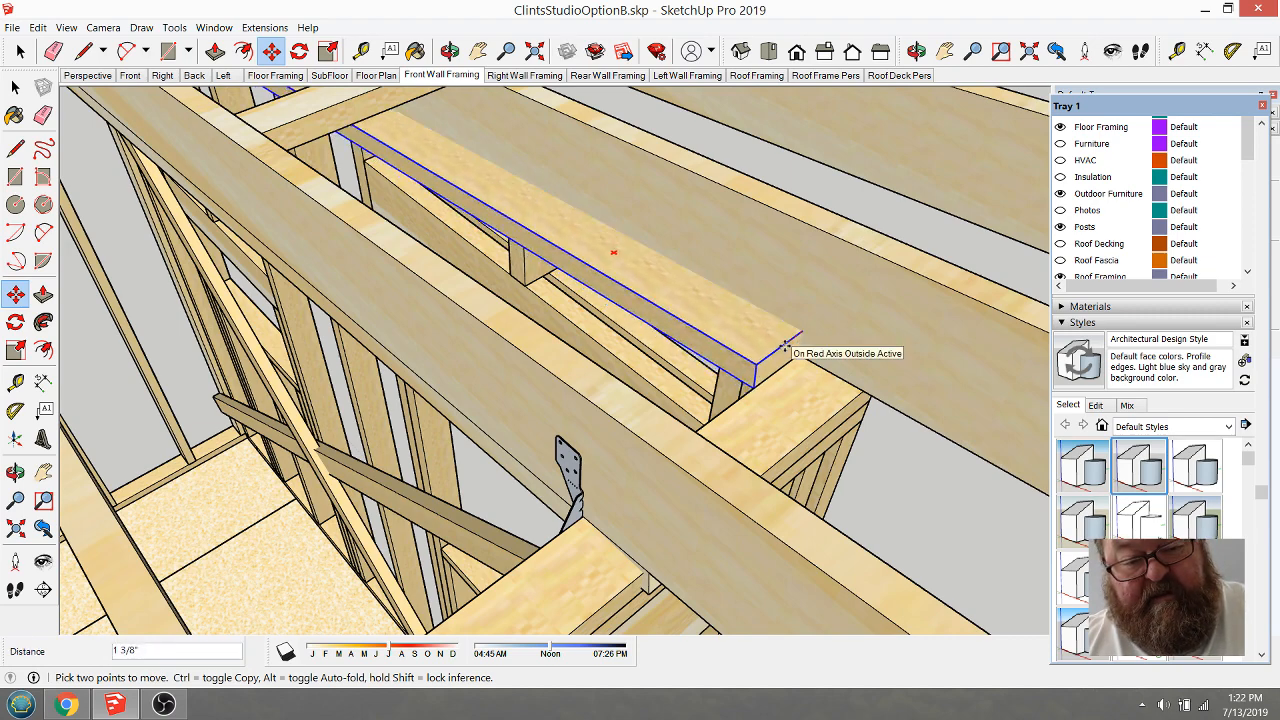
click(785, 346)
Step: Examine how the copied plate sits over the wall plates and studs, from above and from below the rafters
click(449, 51)
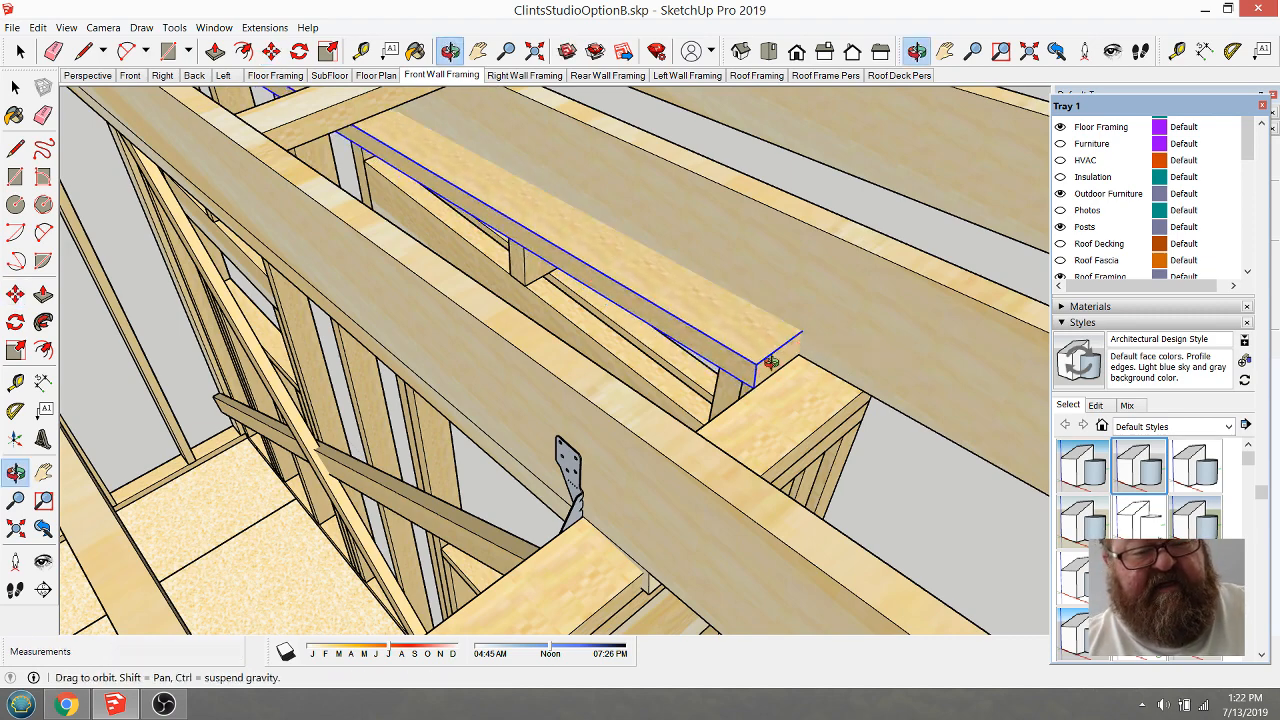
drag(560, 220, 649, 245)
drag(729, 373, 947, 454)
middle_drag(947, 454, 718, 160)
shift+middle_drag(718, 160, 674, 328)
scroll(674, 328, up, 5)
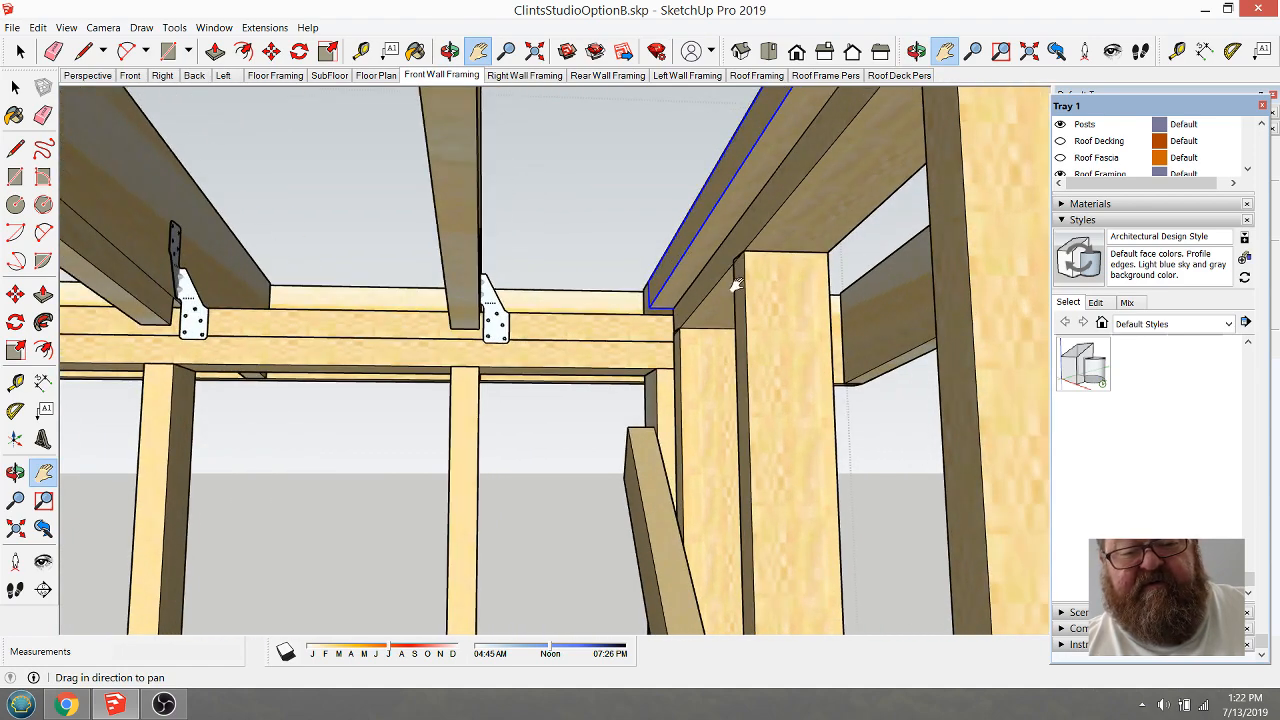
click(449, 51)
drag(703, 253, 497, 293)
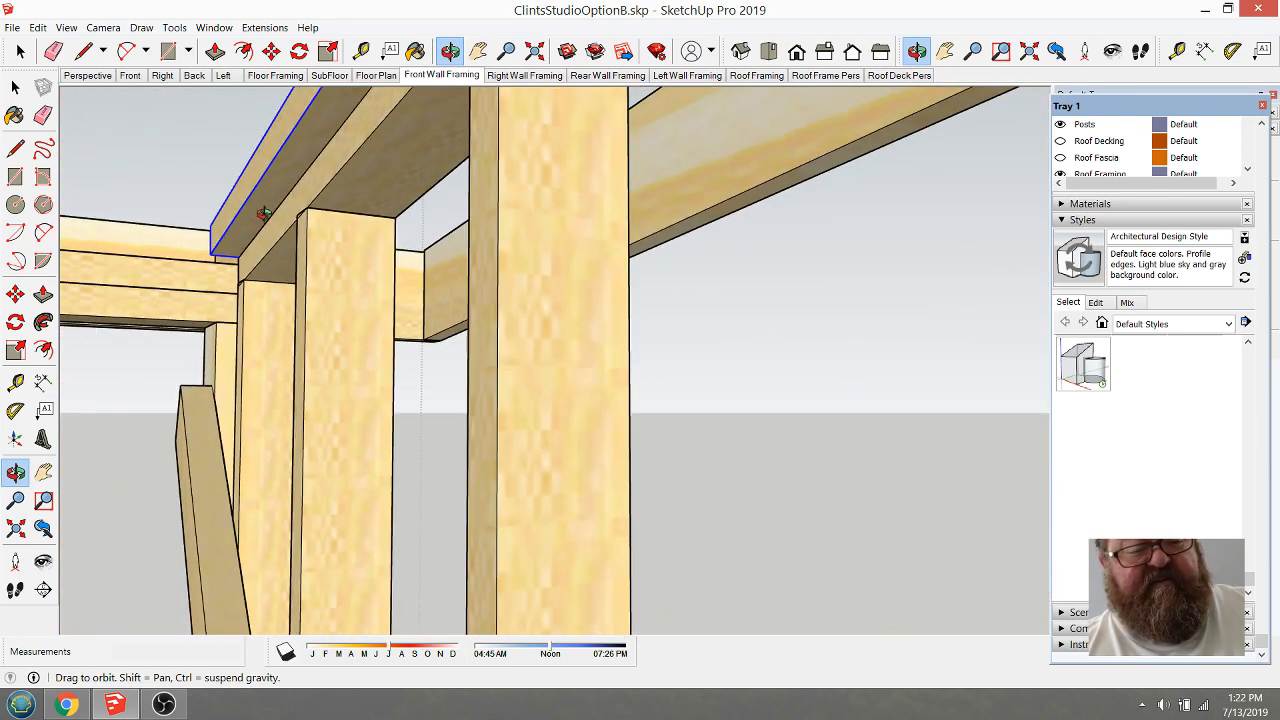
drag(326, 232, 363, 246)
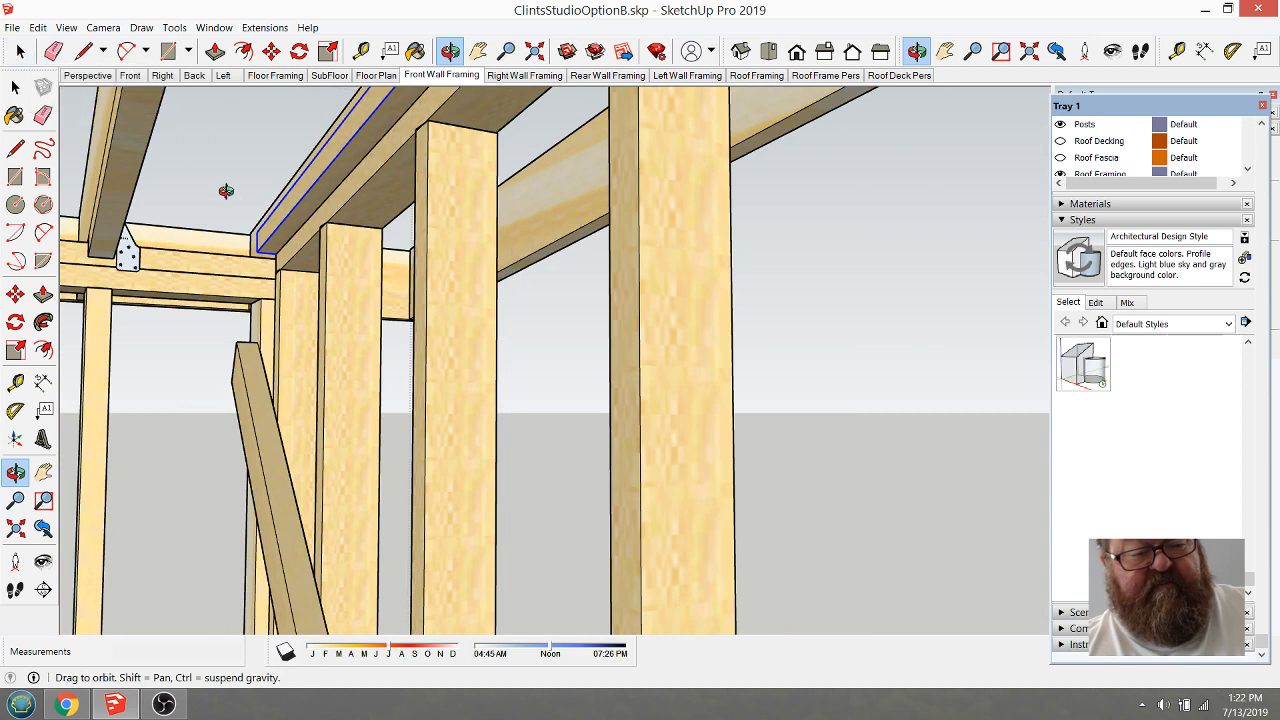
Step: Delete the copied sloped plate from the top of the right wall
click(53, 51)
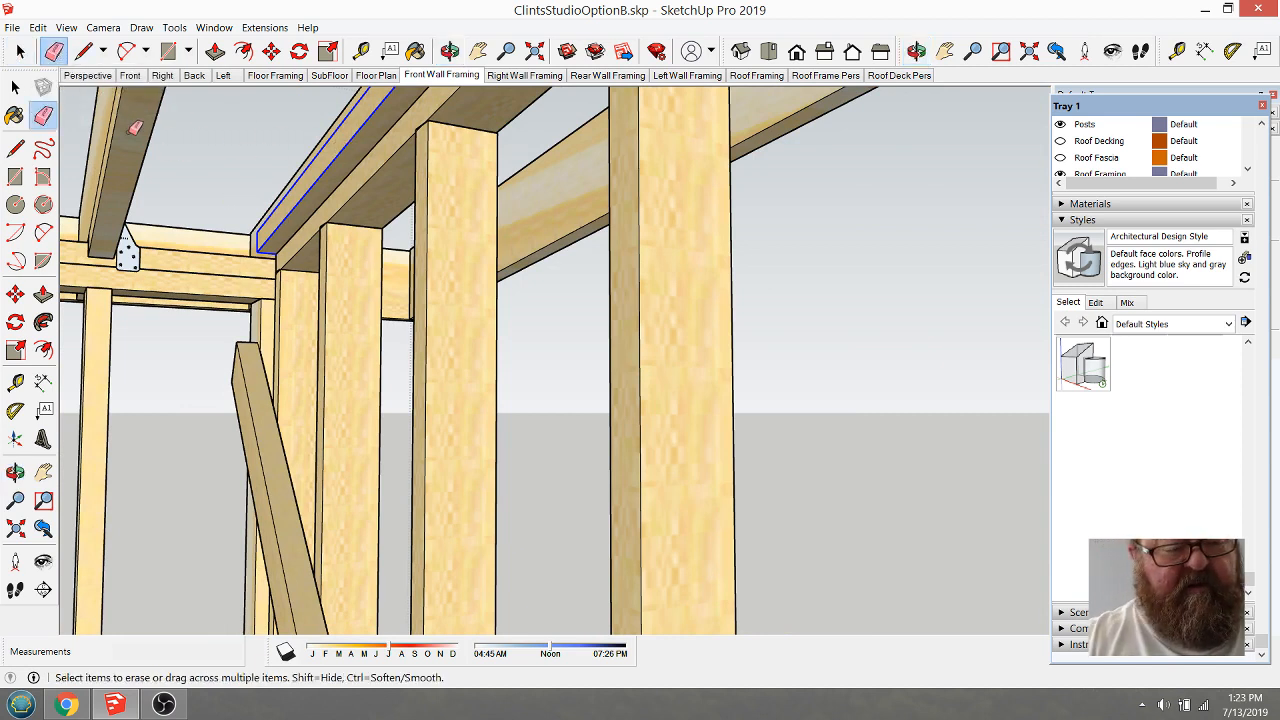
click(20, 51)
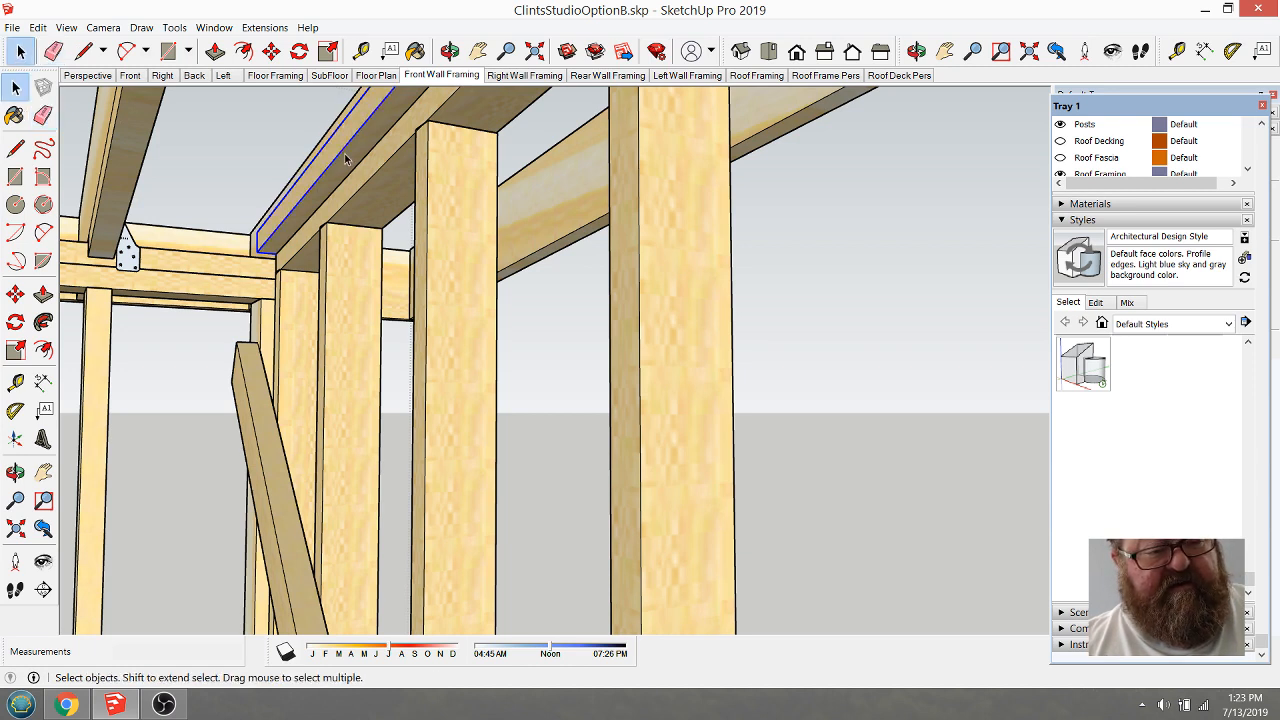
key(Delete)
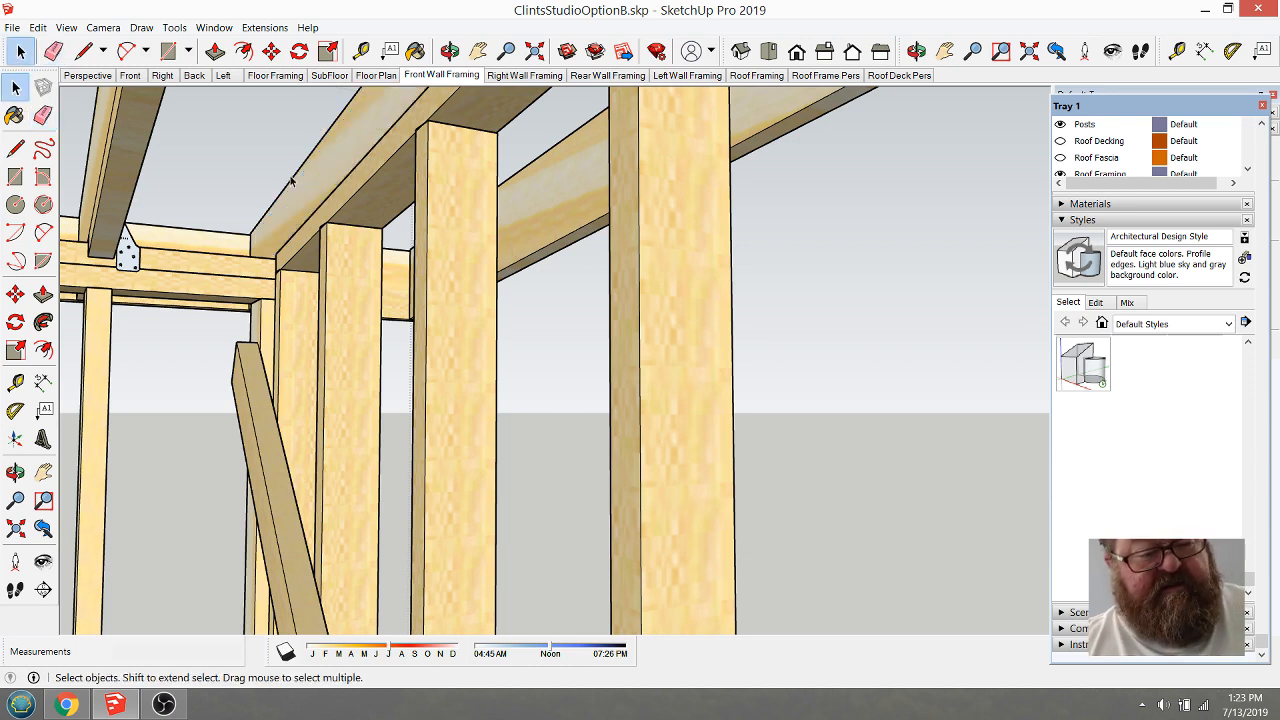
Step: Examine the right wall's sloped plate, studs and the rafters from inside the studio and from above the roof framing
click(449, 51)
drag(450, 140, 518, 213)
scroll(503, 280, down, 3)
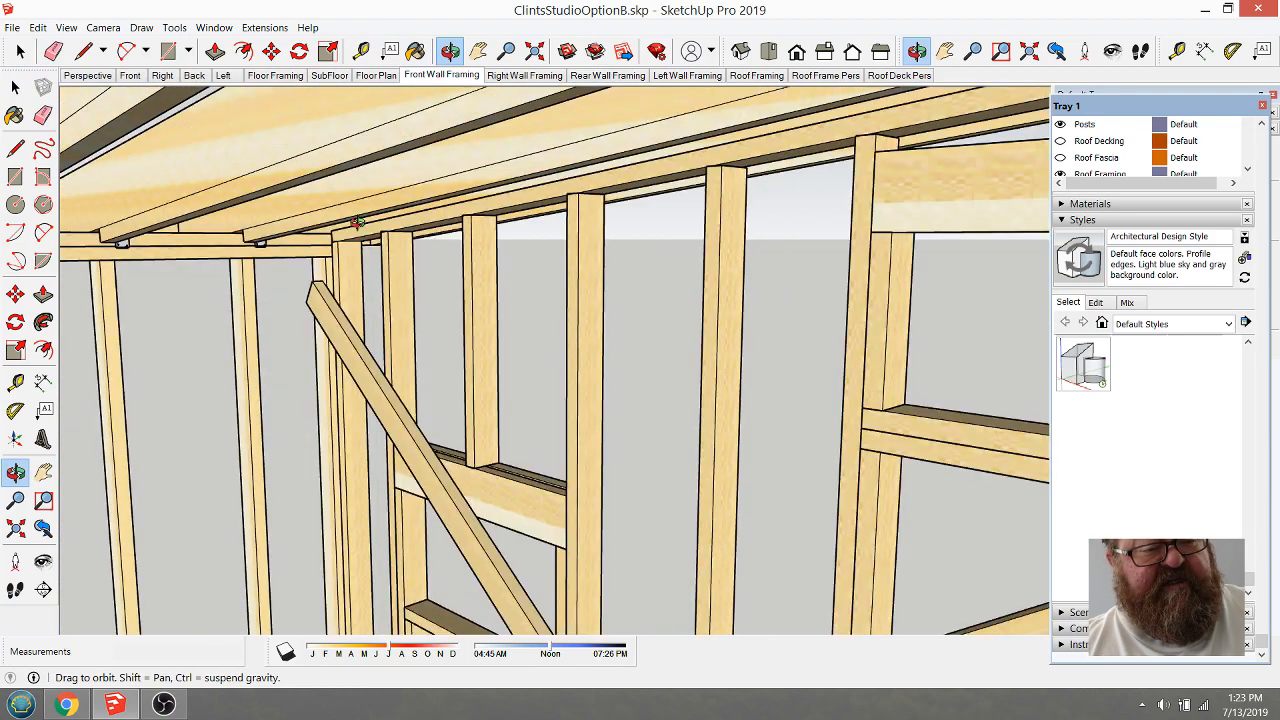
drag(562, 287, 490, 405)
scroll(490, 405, down, 3)
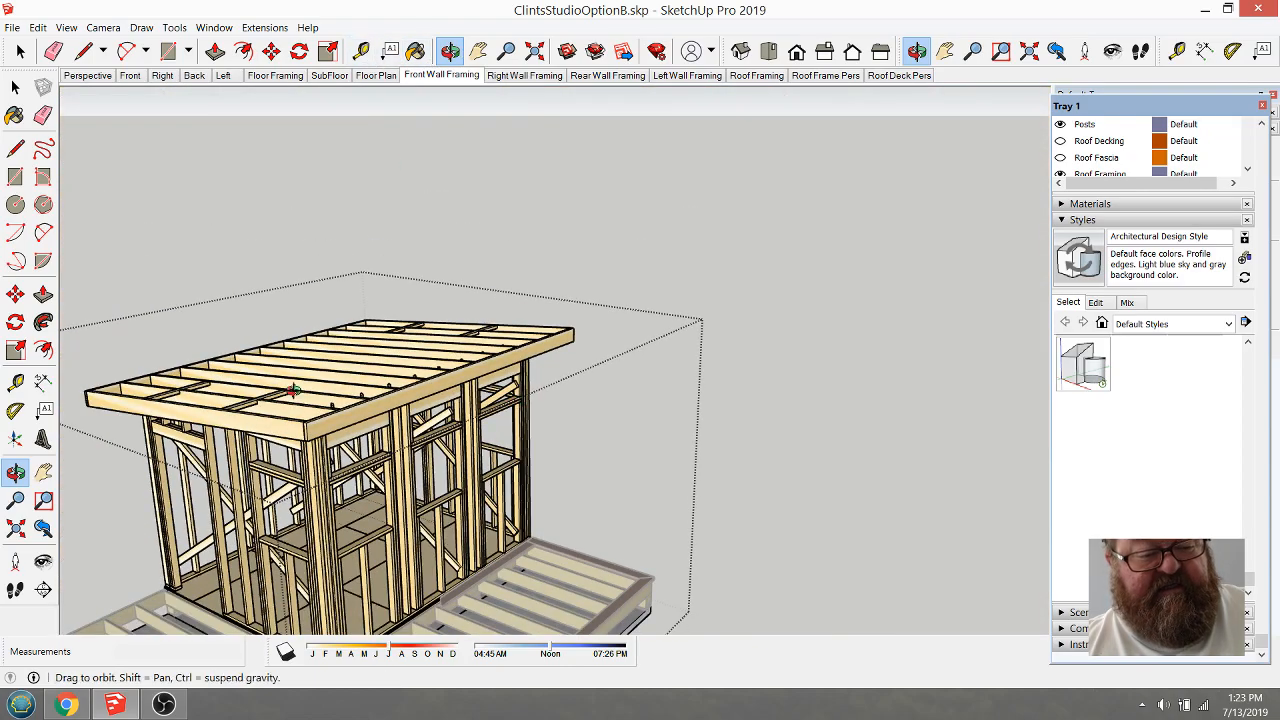
scroll(215, 473, up, 1)
scroll(225, 468, up, 4)
drag(422, 317, 169, 469)
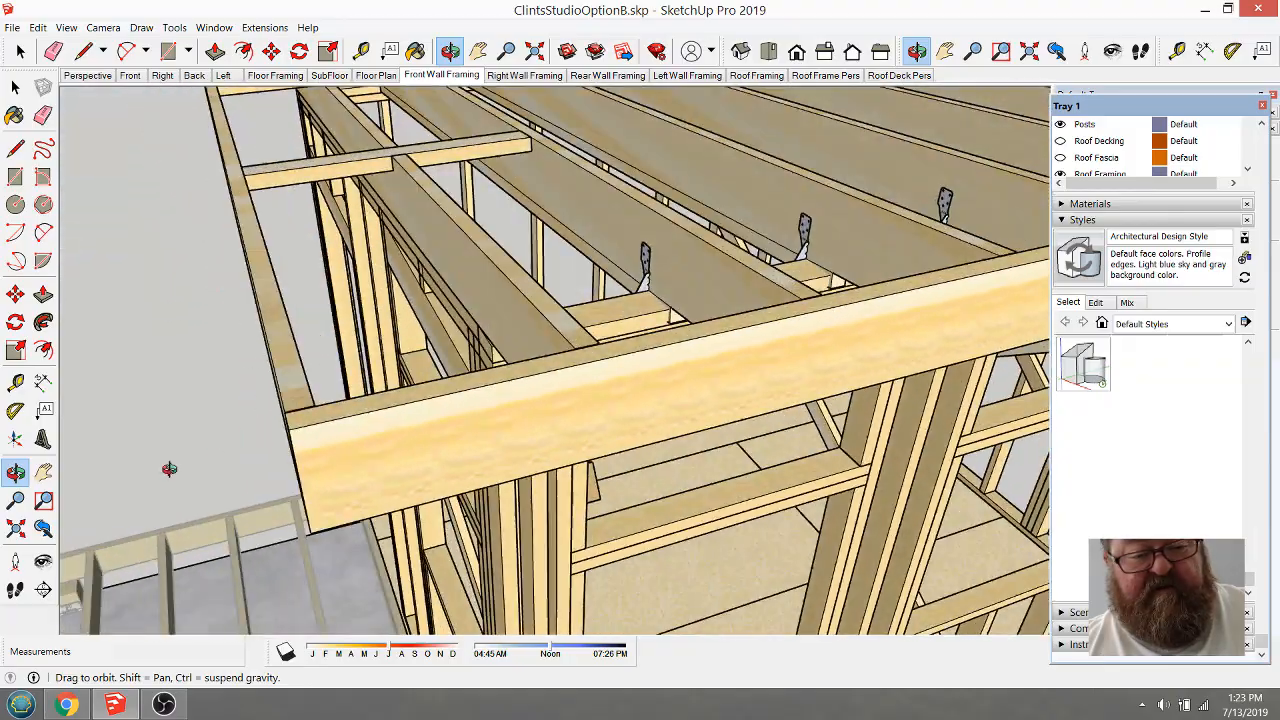
scroll(169, 469, down, 4)
drag(703, 283, 591, 351)
scroll(705, 318, up, 5)
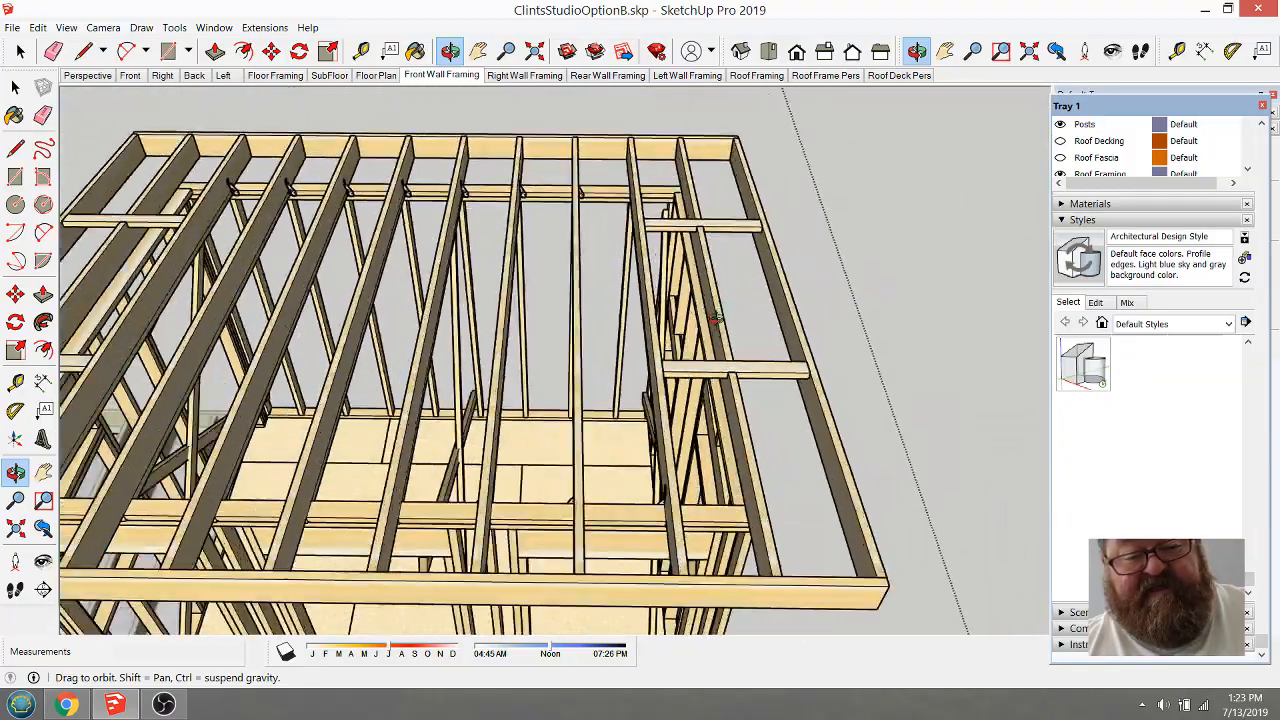
Step: Review the complete wall and roof framing from the outside corner and straight on at the three-window front wall
scroll(693, 352, down, 10)
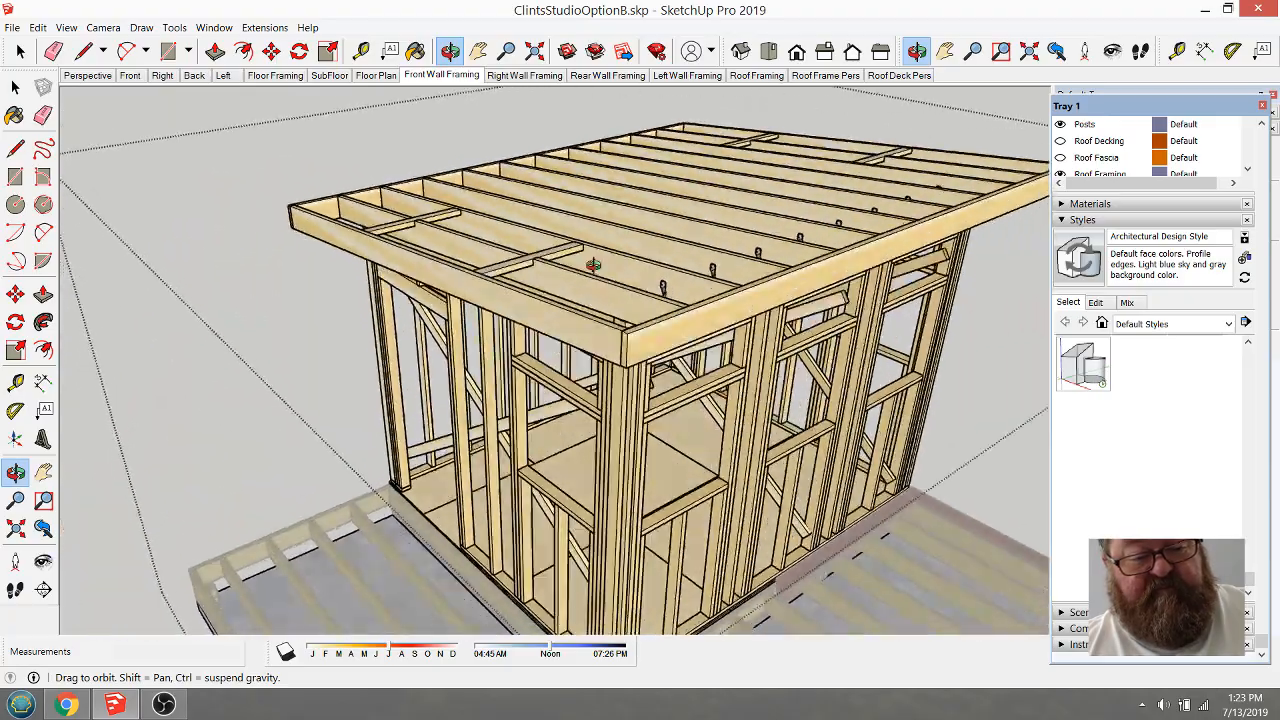
drag(593, 265, 564, 246)
scroll(506, 175, up, 6)
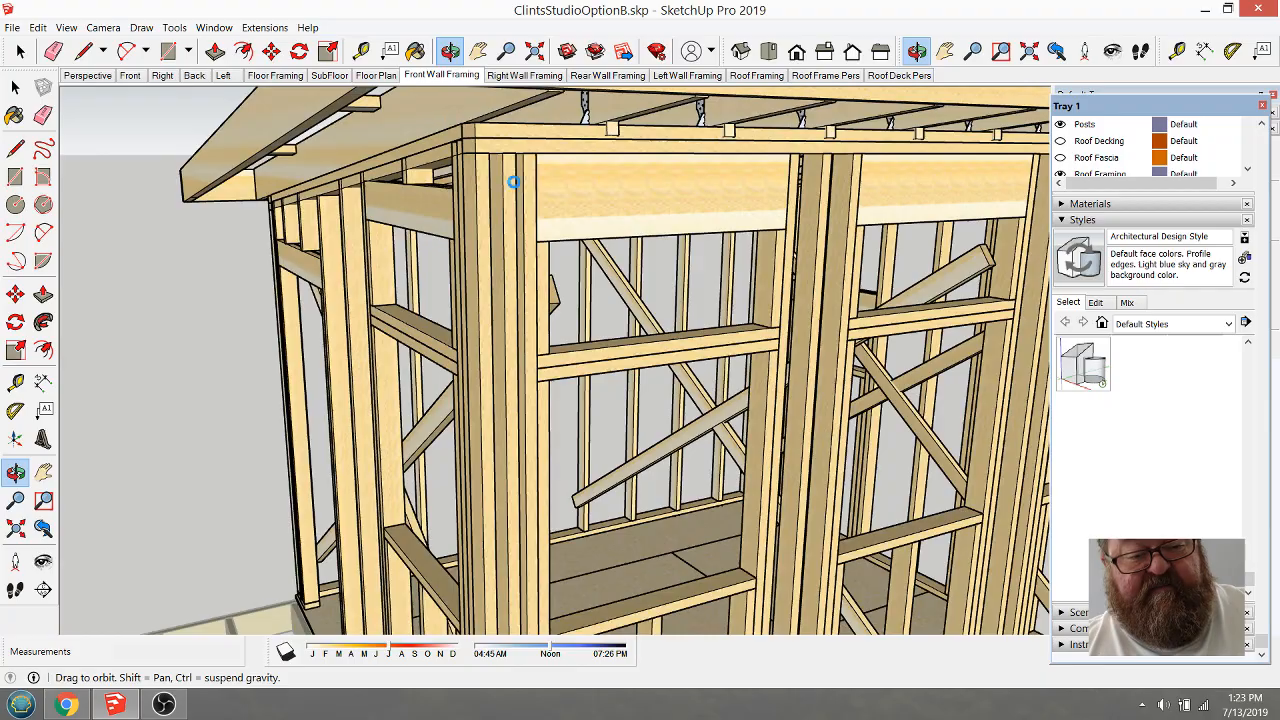
scroll(514, 182, down, 5)
drag(514, 182, 369, 143)
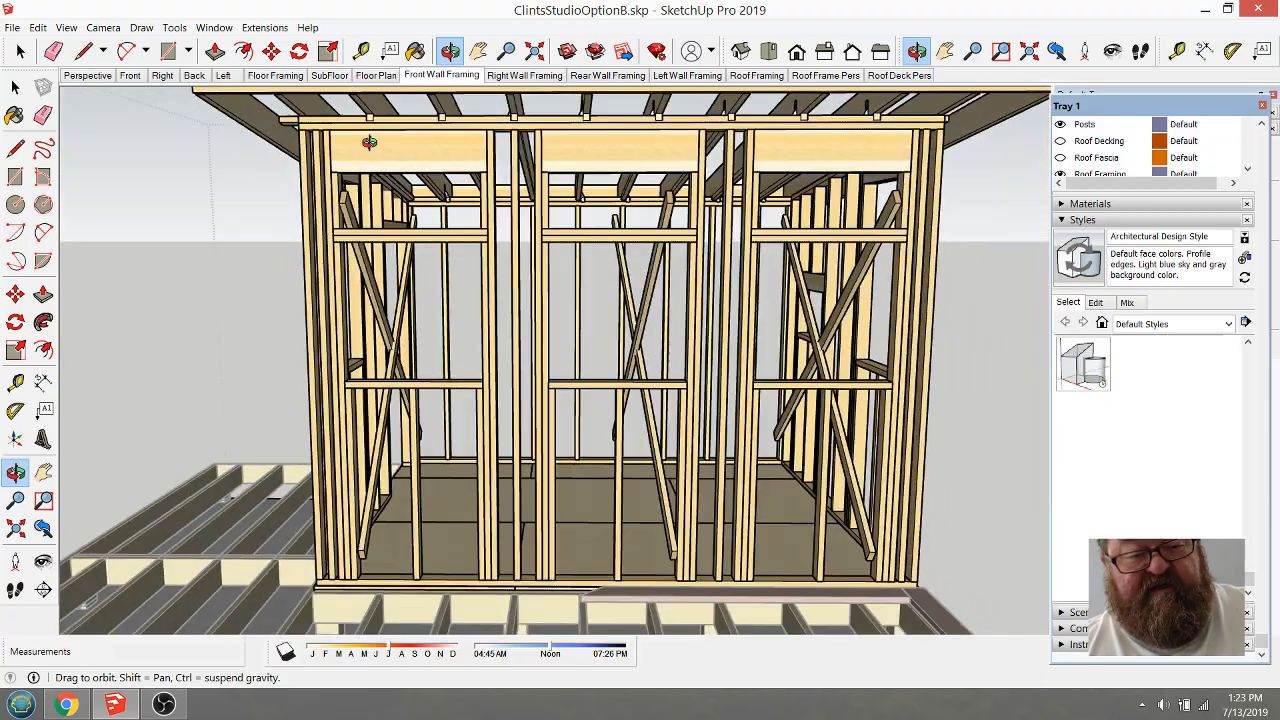
middle_drag(369, 143, 649, 174)
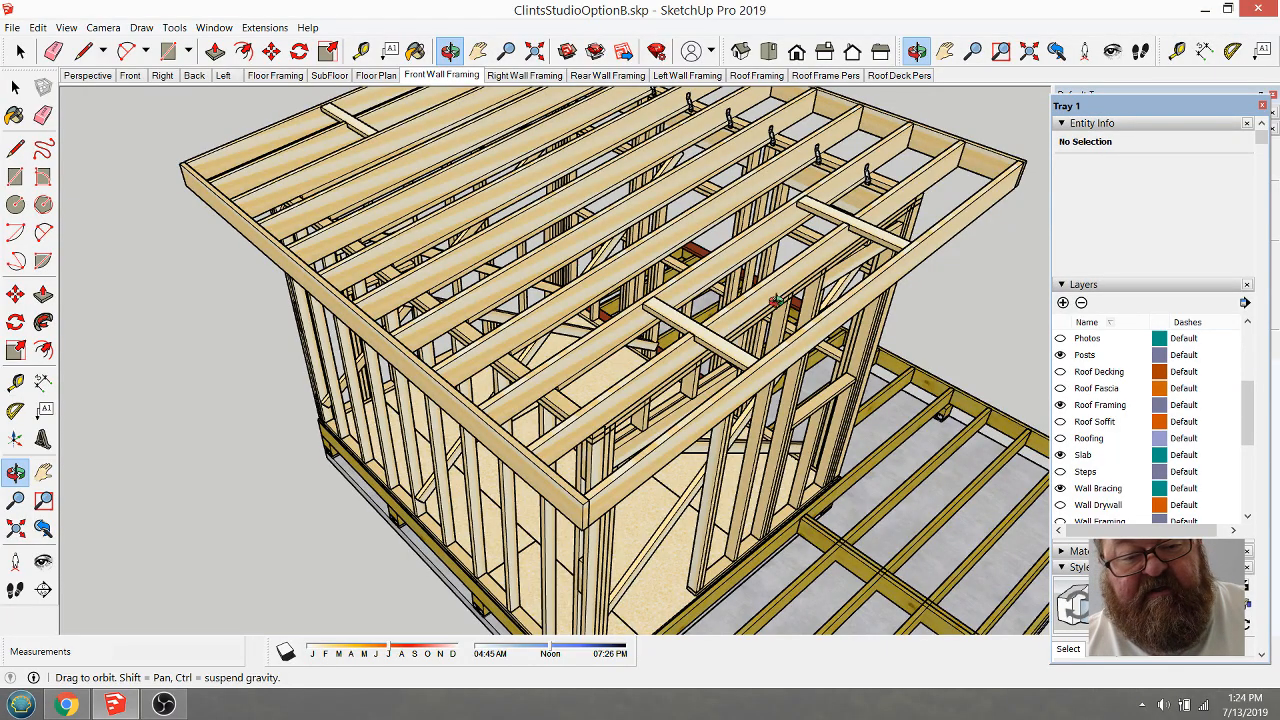
Step: Examine the roof framing and decking and the diagonal wall bracing from above and from below the eave
drag(774, 300, 593, 199)
drag(475, 239, 705, 371)
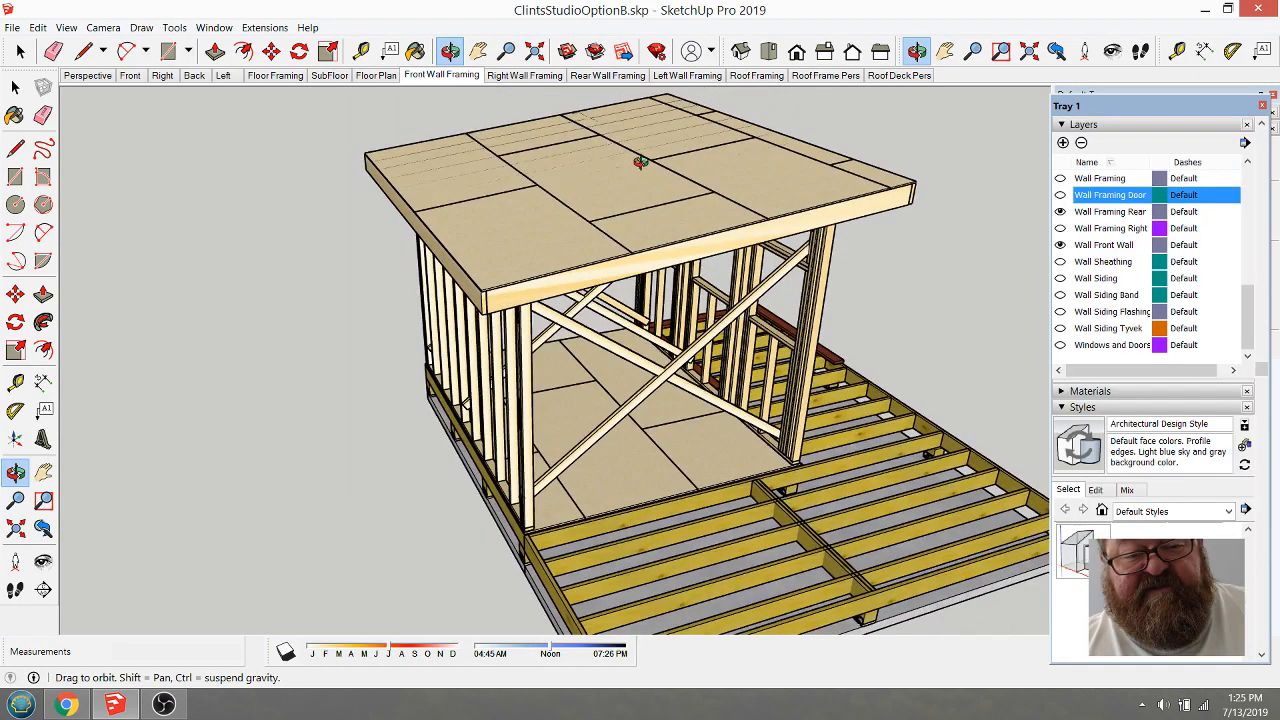
scroll(608, 147, up, 5)
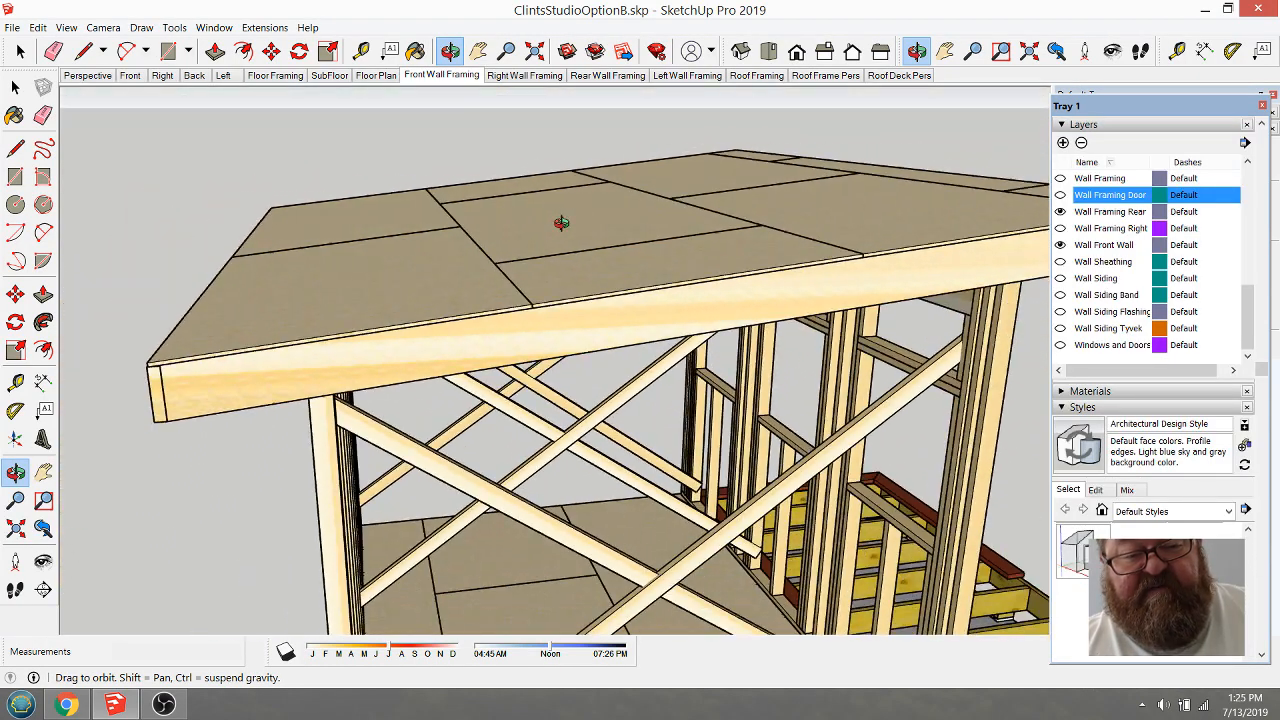
drag(561, 222, 695, 307)
drag(695, 307, 663, 327)
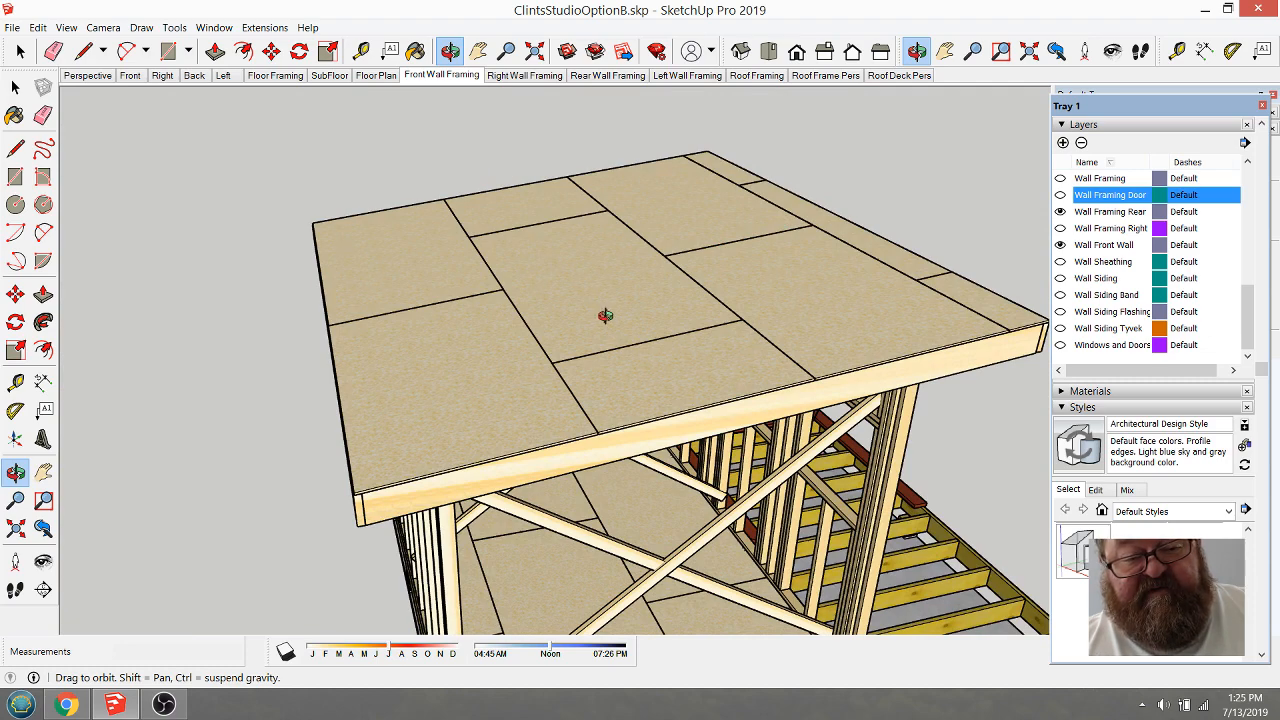
drag(445, 335, 624, 229)
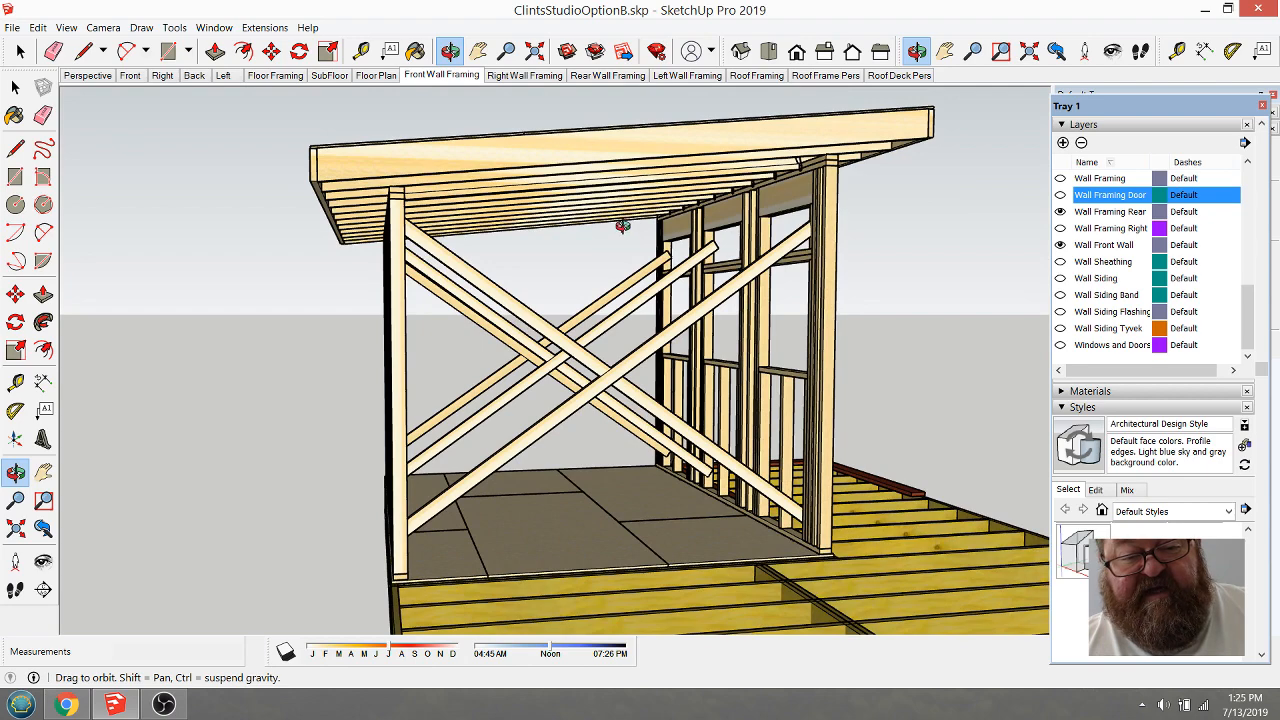
drag(722, 274, 732, 279)
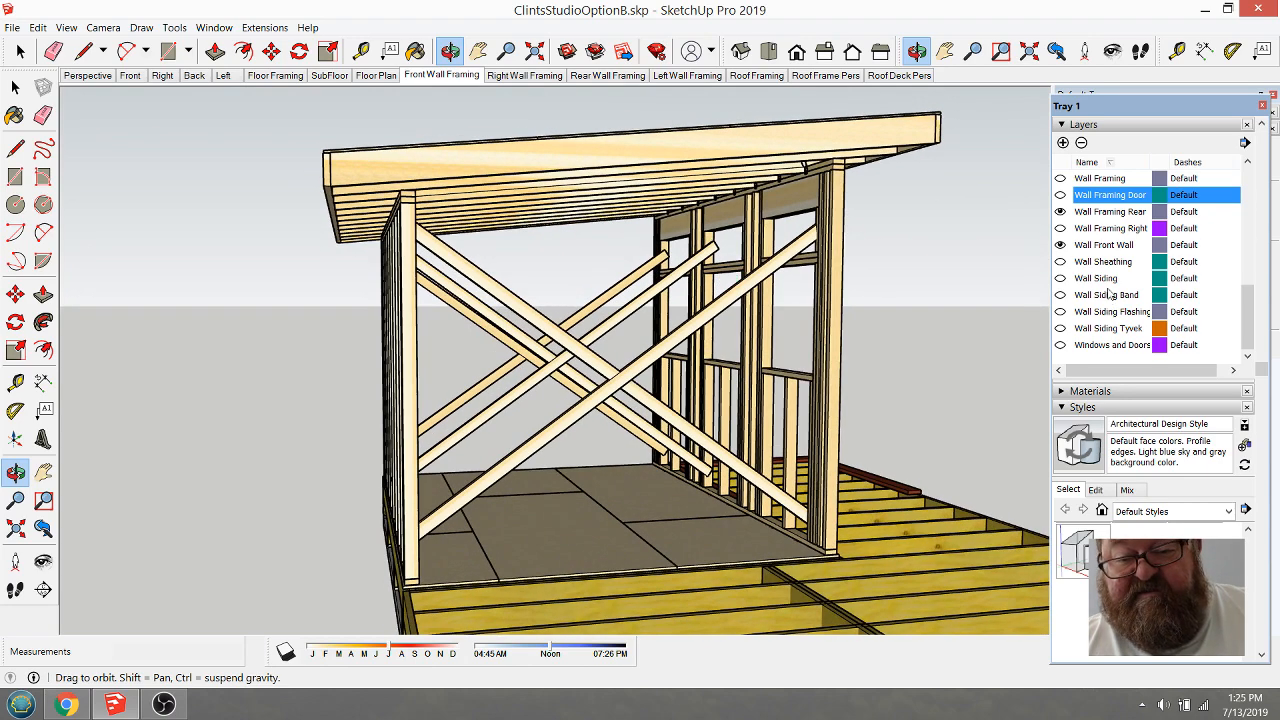
Step: Make the Wall Framing Right, Wall Framing Door and Wall Sheathing layers visible
click(1060, 228)
click(1060, 195)
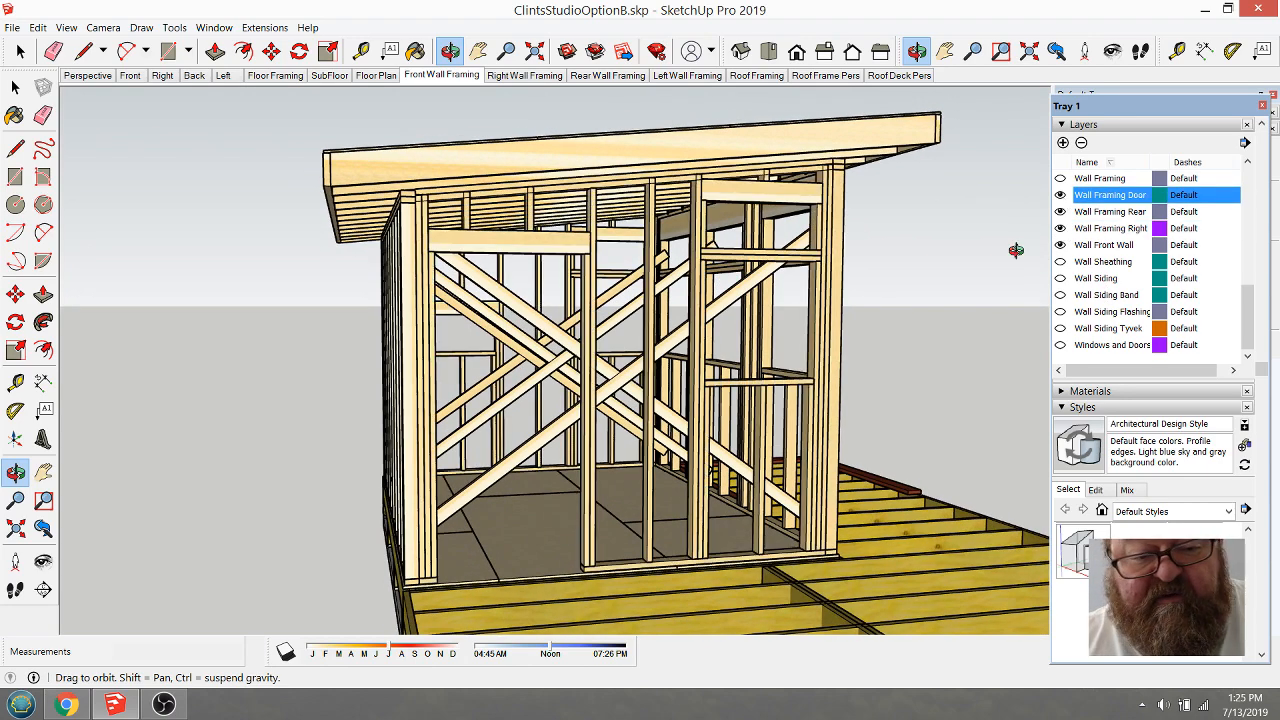
drag(732, 302, 805, 313)
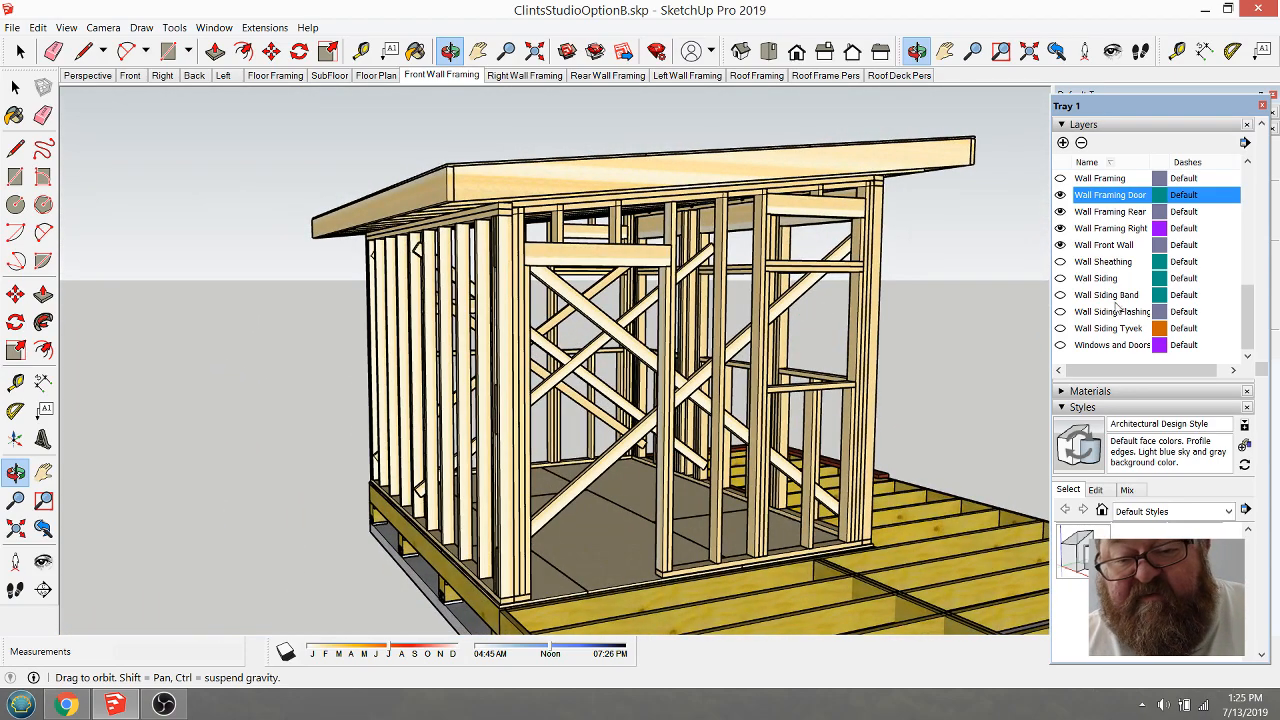
click(1060, 261)
drag(778, 295, 622, 372)
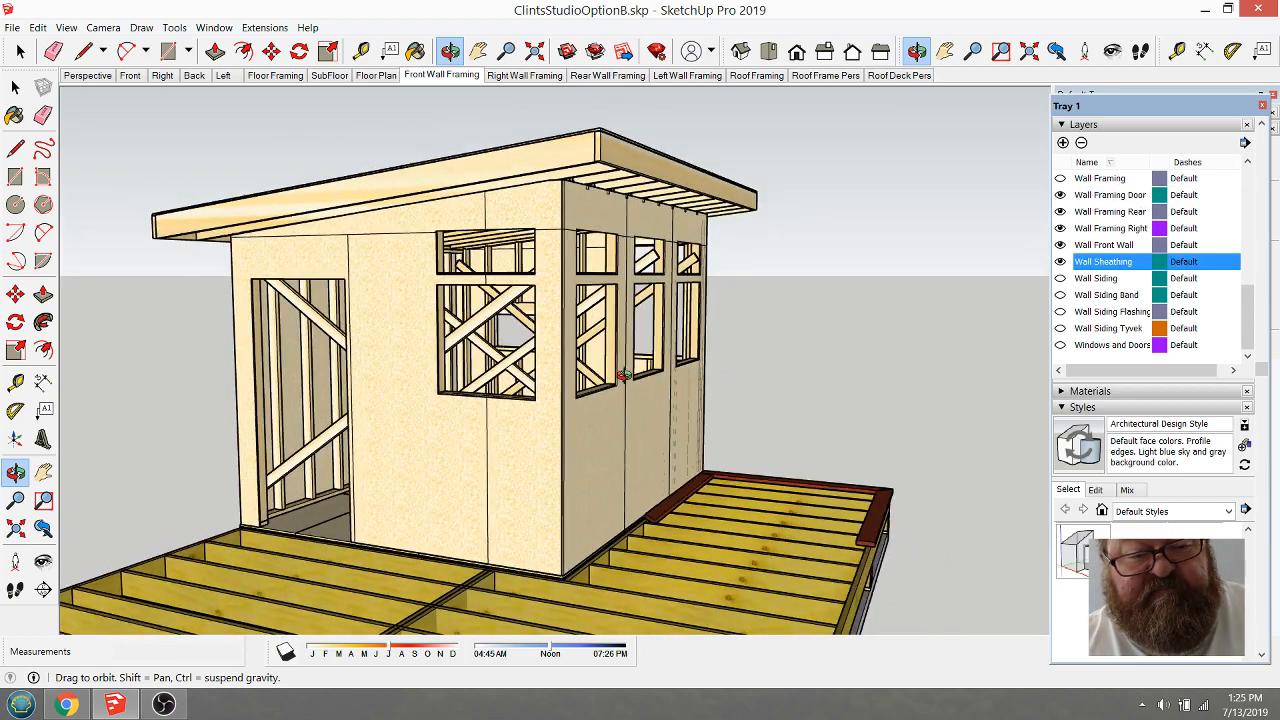
Step: Make the Wall Siding Tyvek layer visible and inspect the house wrap on the door wall up close
scroll(1104, 290, down, 2)
scroll(1104, 292, down, 2)
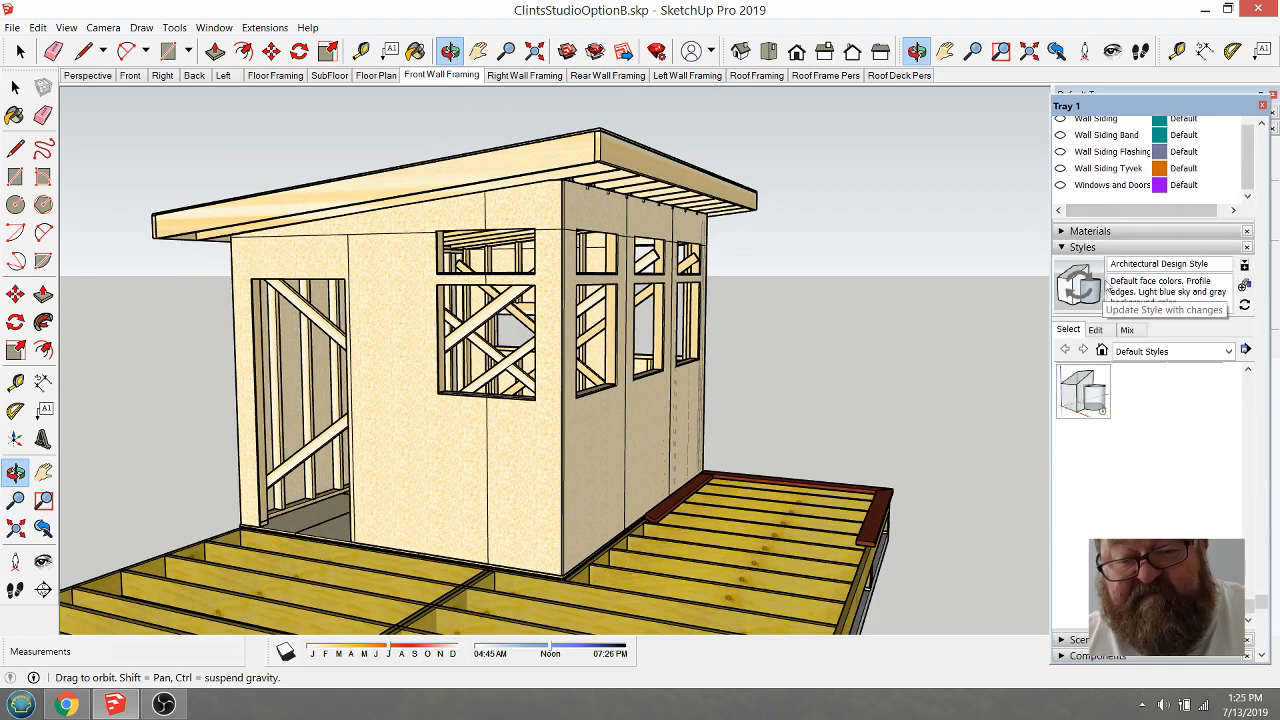
click(1064, 168)
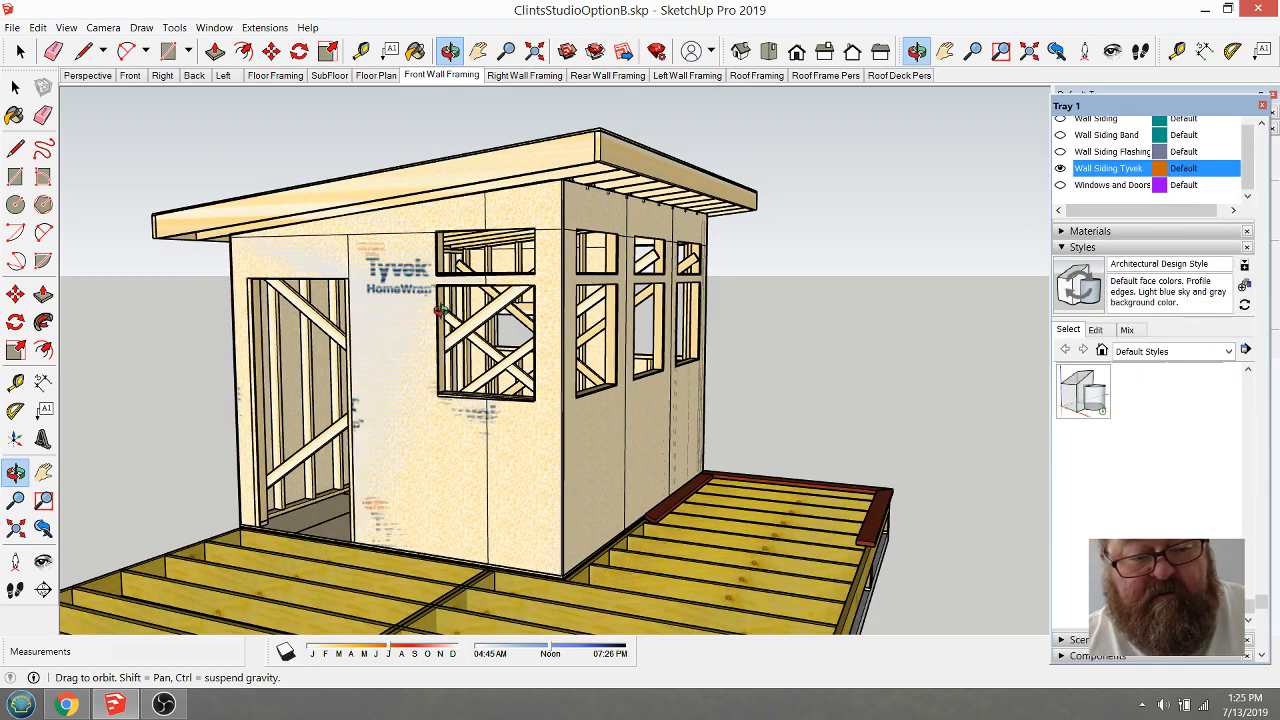
drag(475, 341, 577, 379)
scroll(615, 228, up, 4)
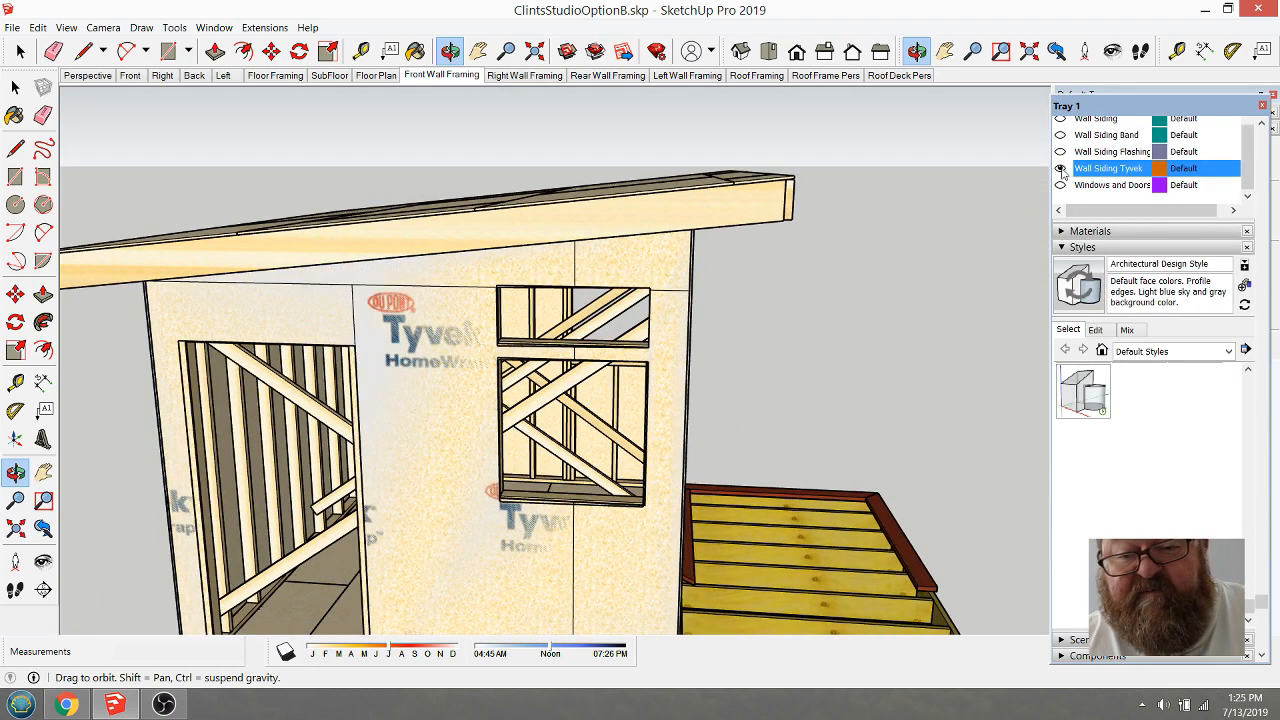
Step: Hide the Wall Sheathing layer and inspect the house wrap on the door wall and the adjoining corner
scroll(1113, 190, up, 2)
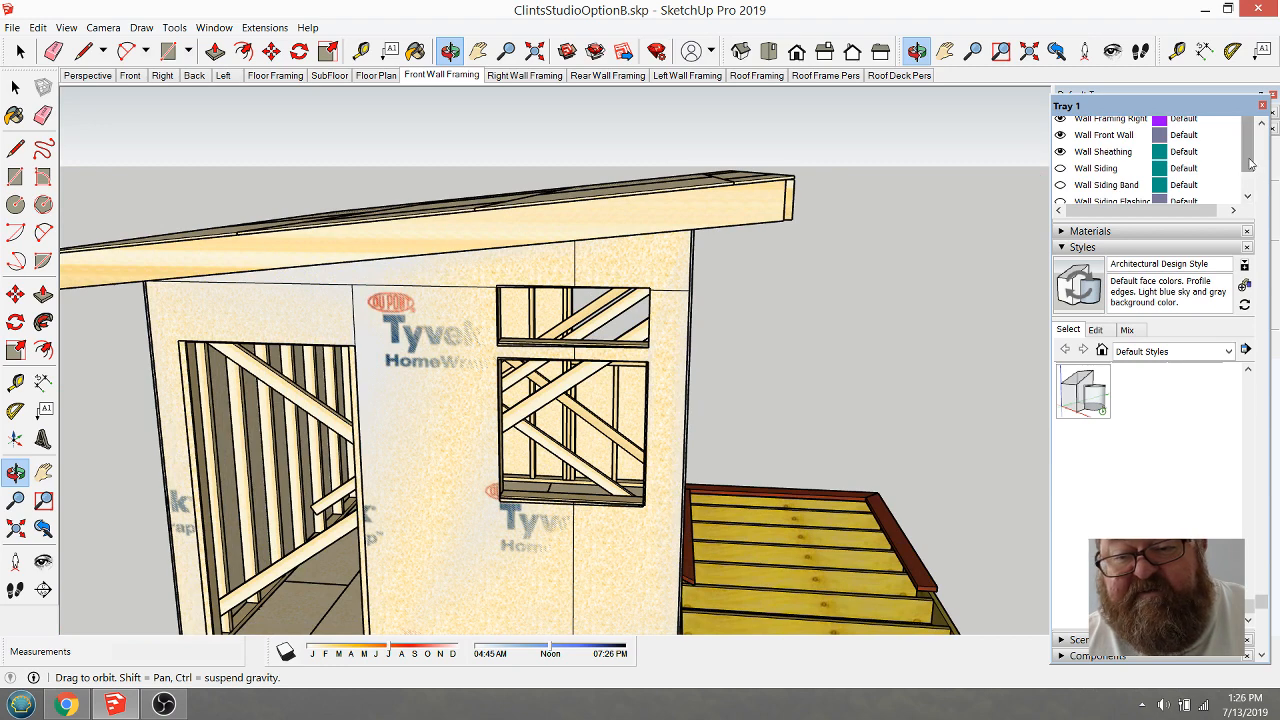
drag(1249, 163, 1252, 155)
scroll(1150, 172, up, 10)
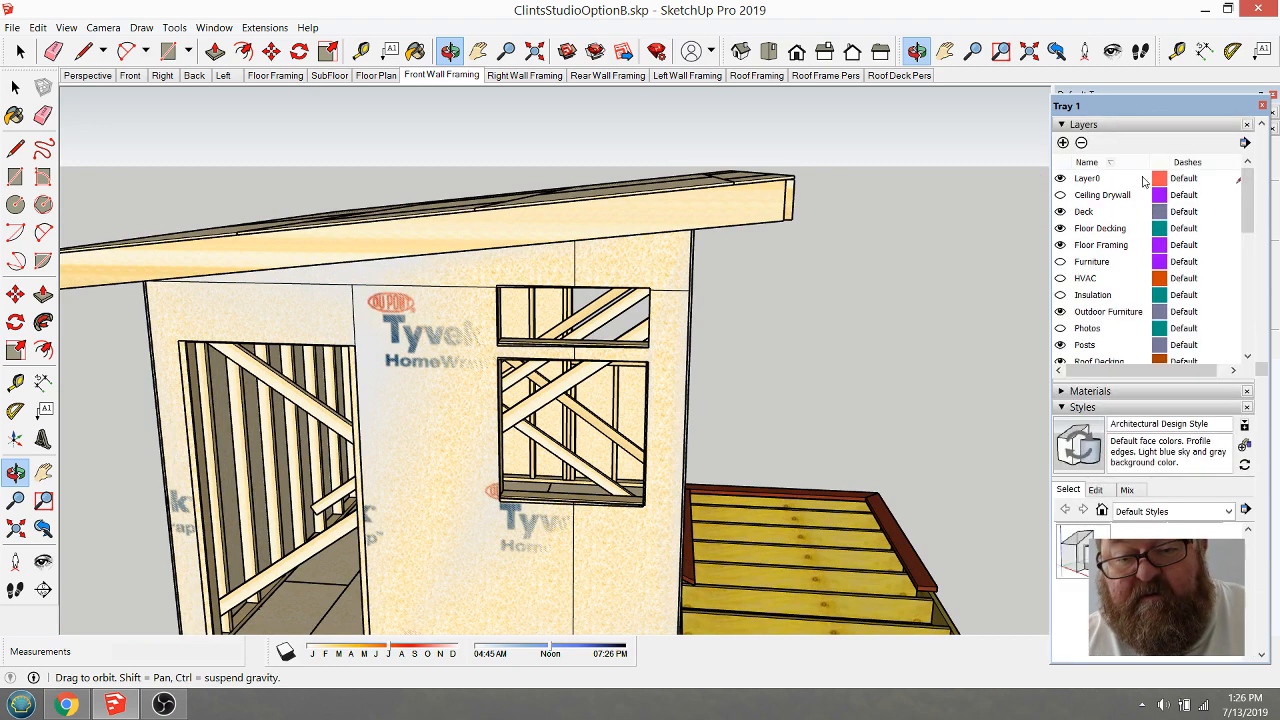
scroll(1105, 307, down, 10)
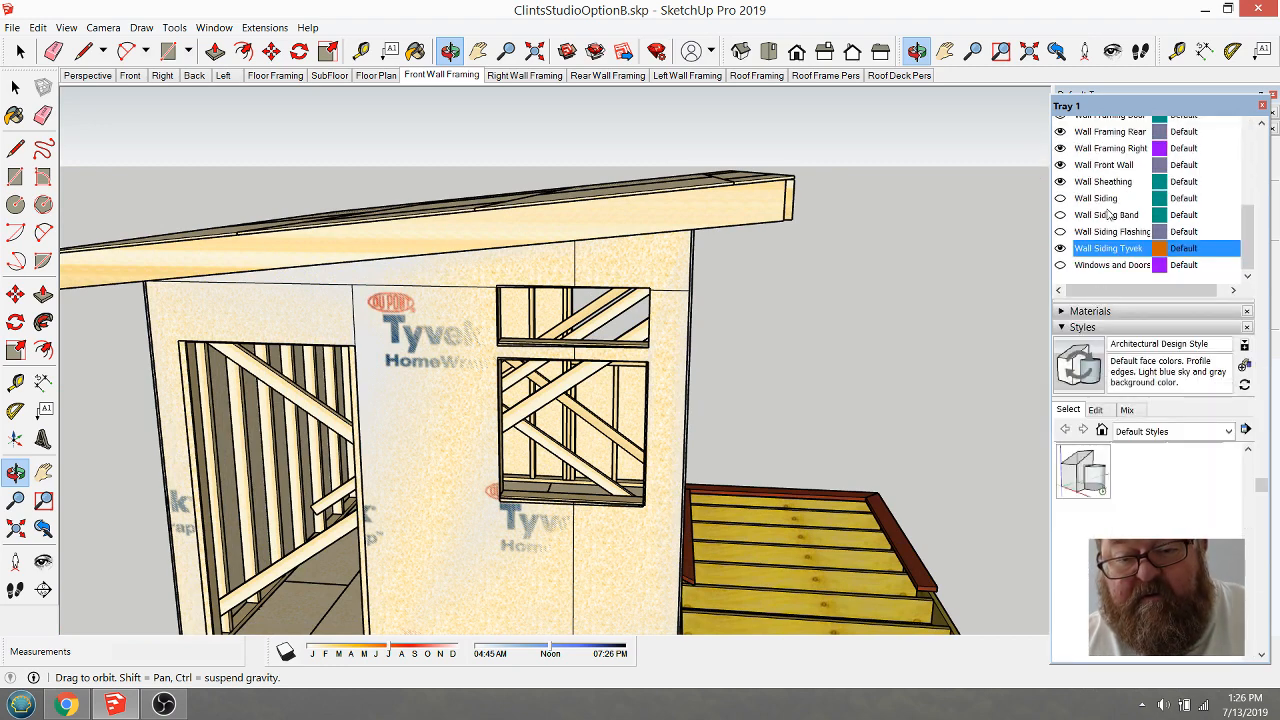
click(1061, 182)
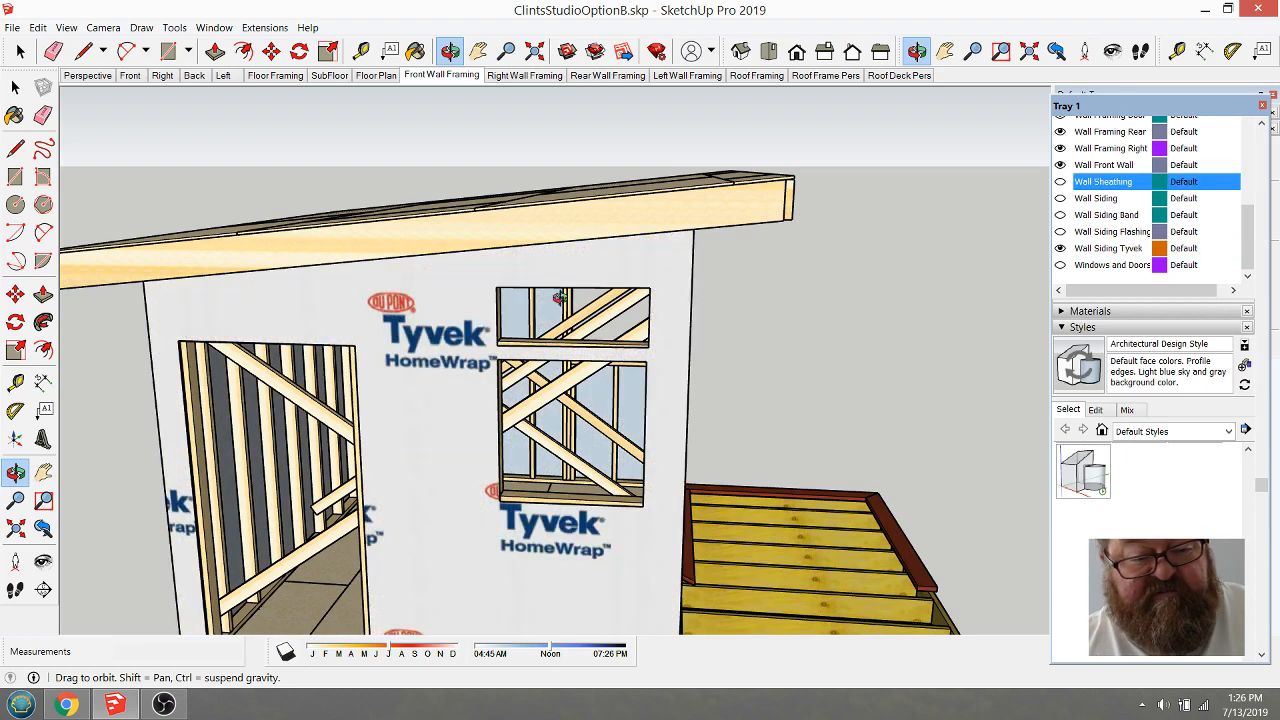
drag(487, 316, 658, 254)
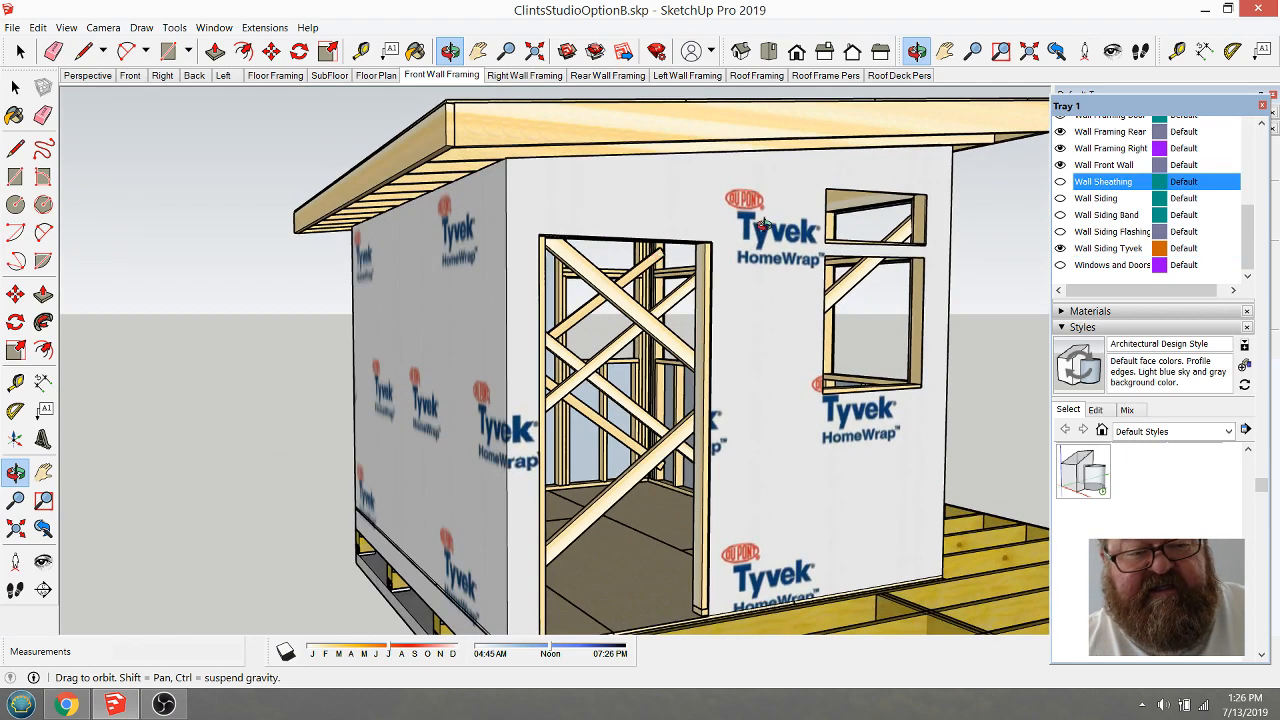
drag(775, 214, 672, 226)
scroll(743, 329, down, 1)
scroll(690, 164, up, 3)
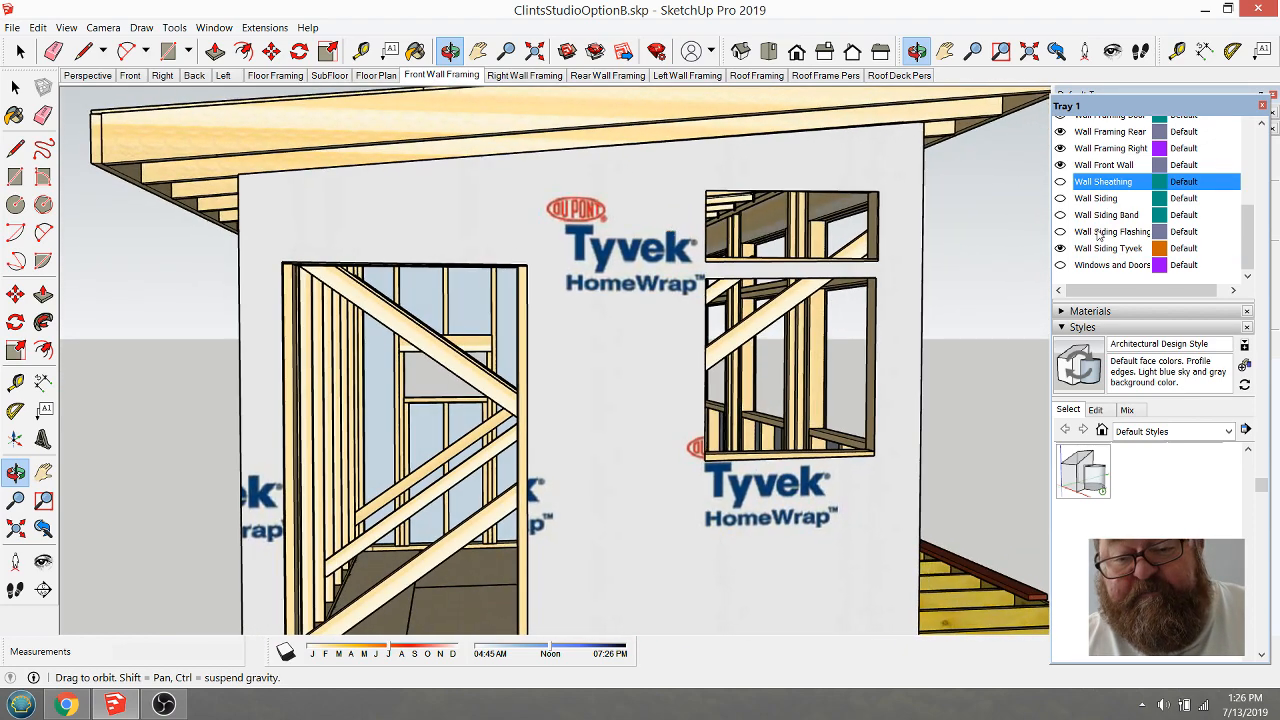
Step: Make the Roof Soffit layer visible and inspect the underside of the eaves on the door wall side
scroll(1095, 247, up, 4)
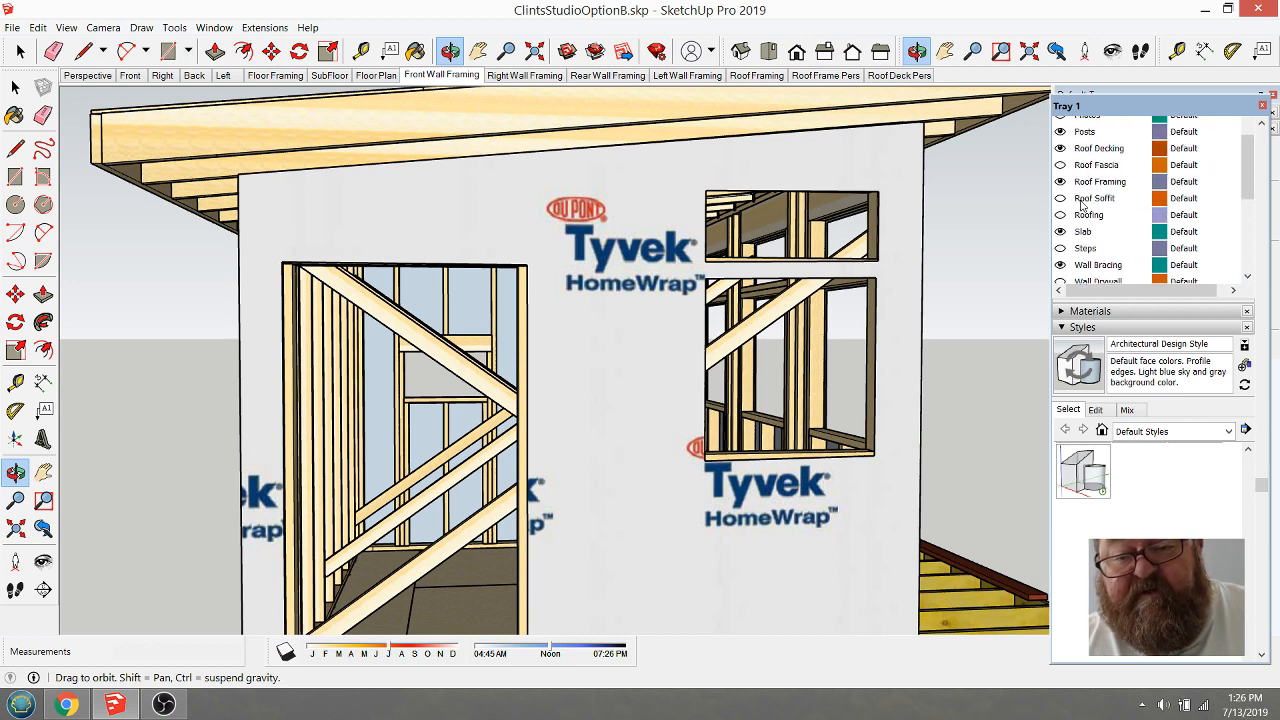
click(1062, 199)
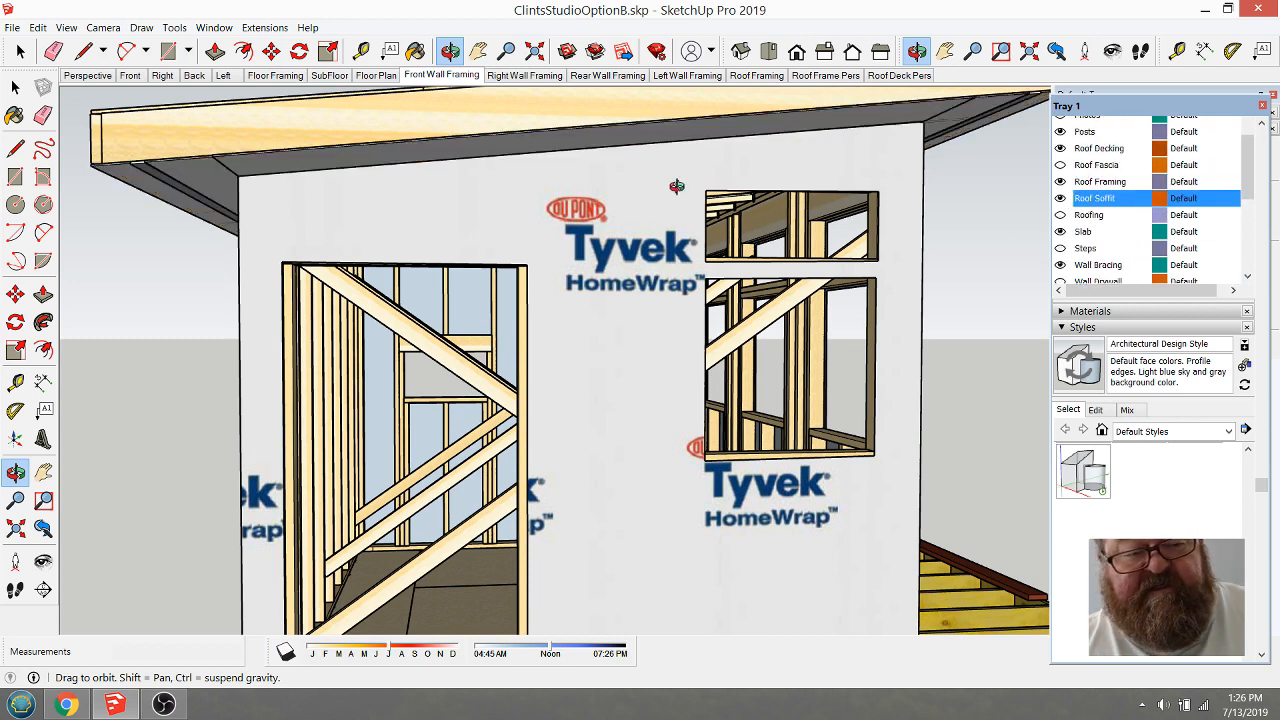
drag(677, 187, 632, 122)
scroll(722, 372, down, 2)
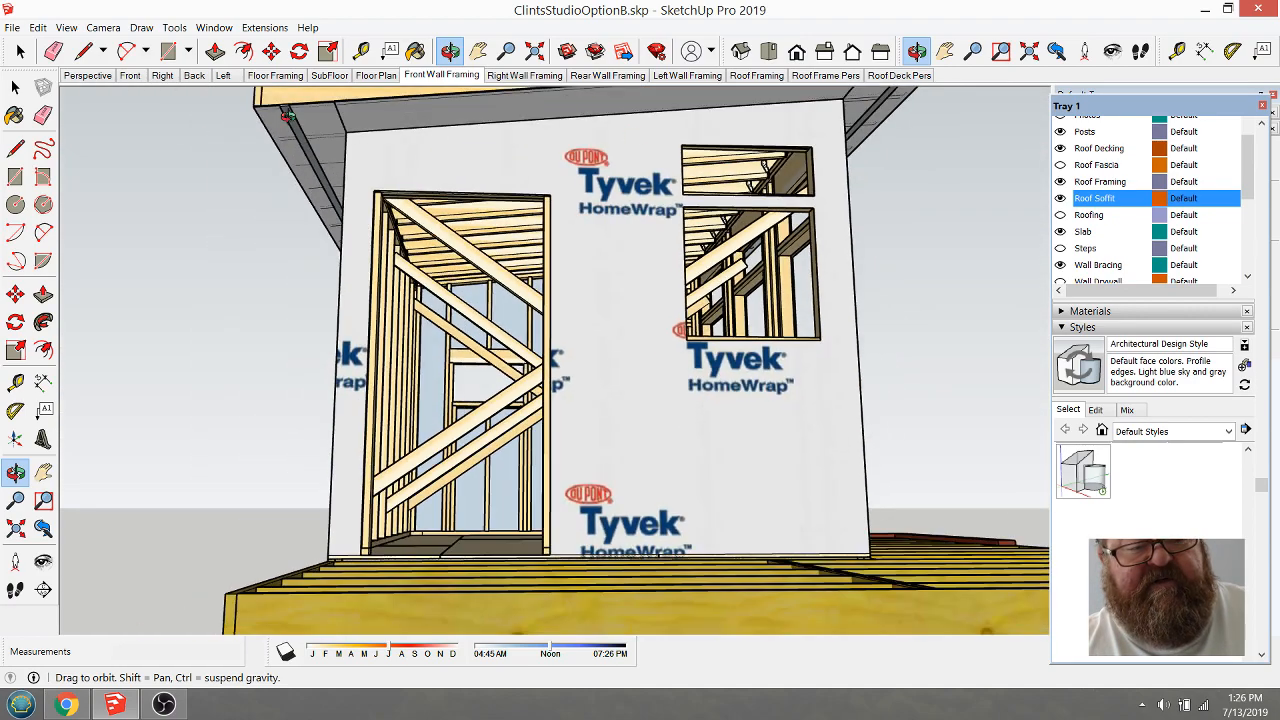
drag(500, 186, 664, 380)
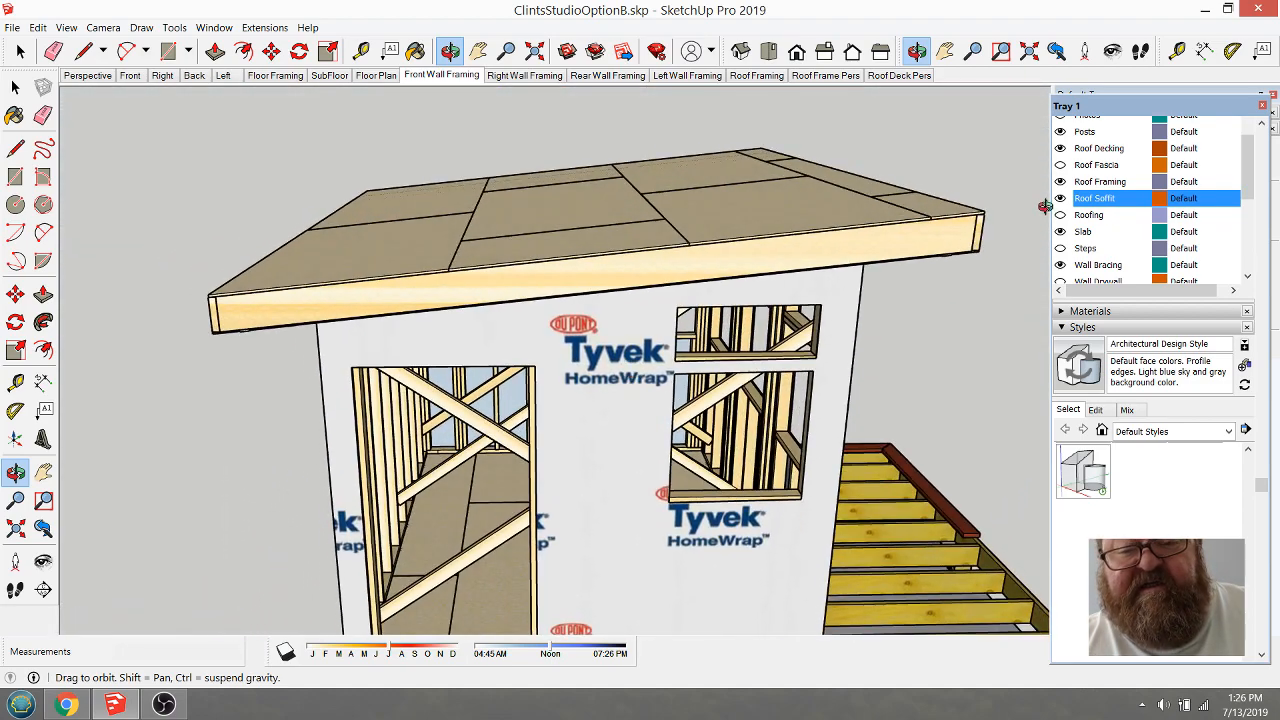
Step: Make the Roof Fascia layer visible and inspect the fascia boards along the roof edges from above
click(1061, 165)
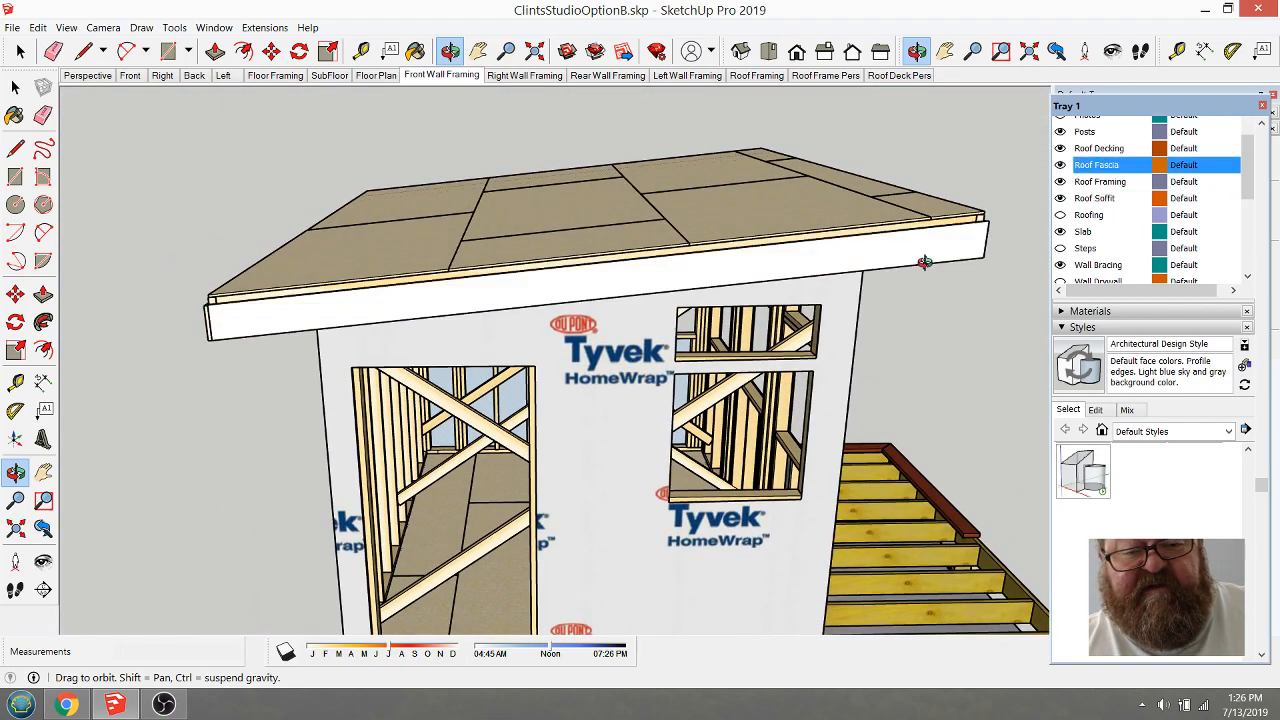
drag(905, 260, 716, 362)
drag(609, 346, 632, 292)
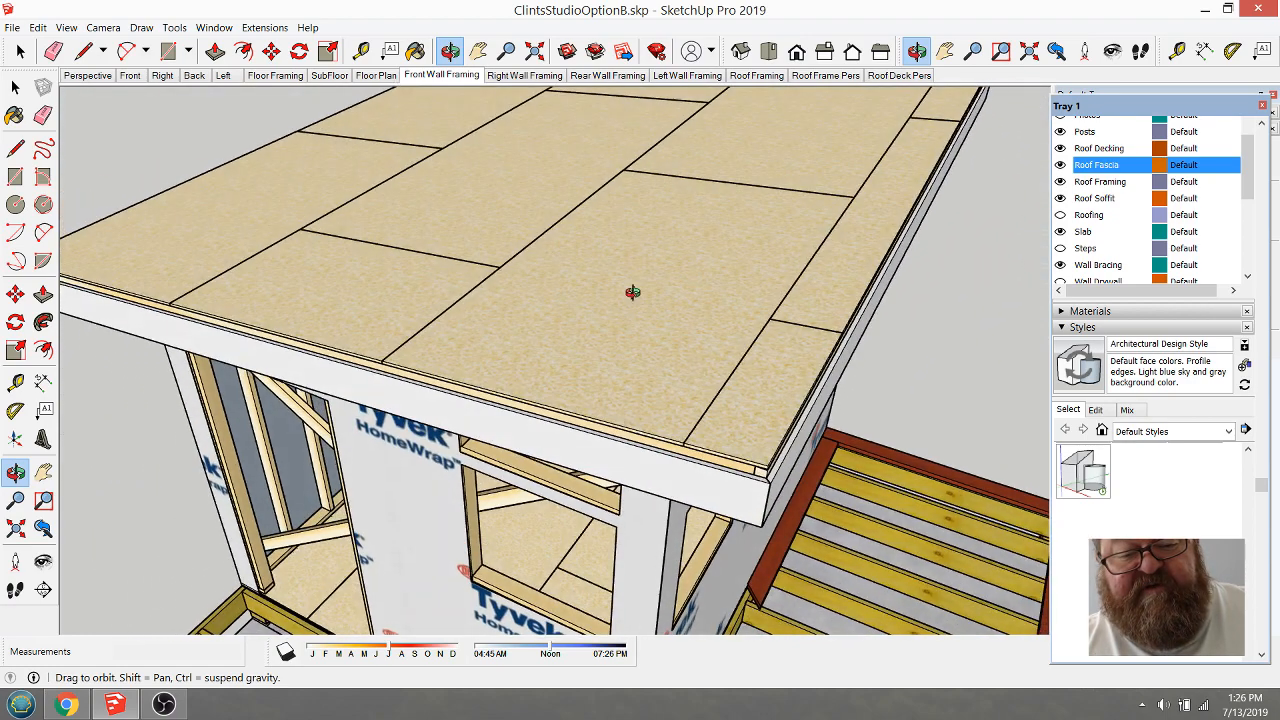
drag(488, 397, 625, 349)
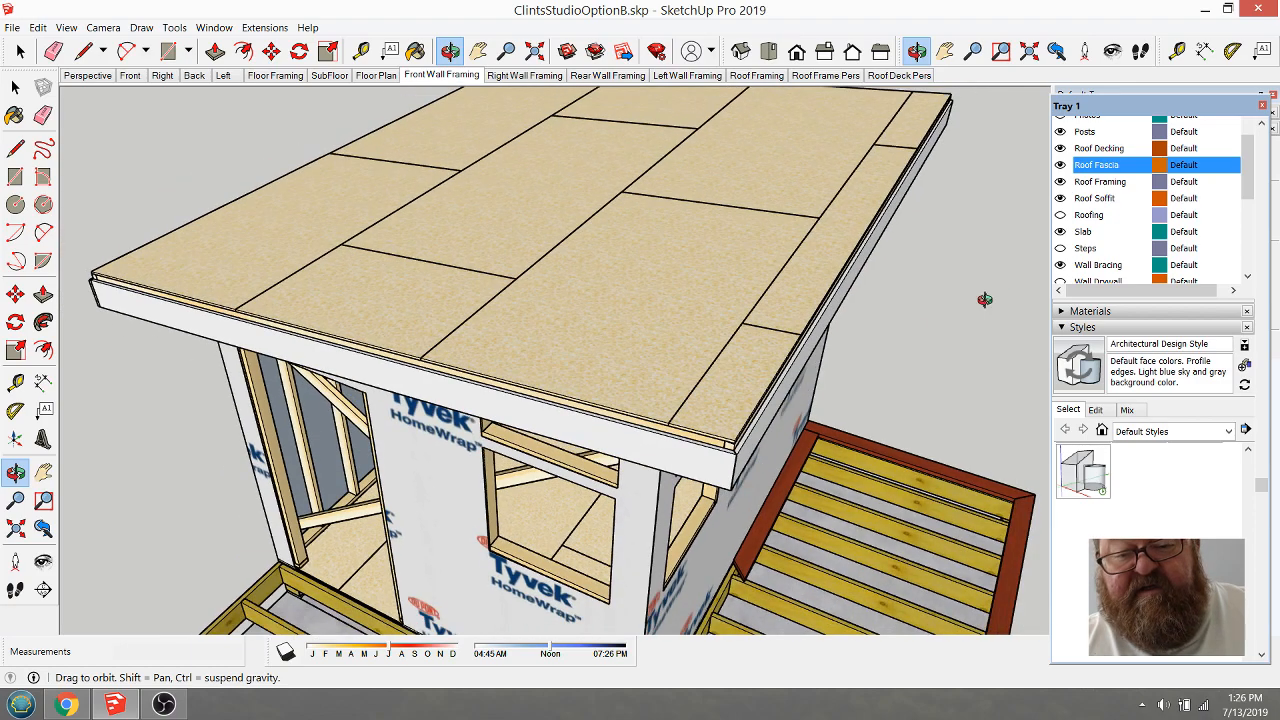
Step: Make the Roofing layer visible and inspect the ribbed roof, its edge trim and the eaves from above and below
scroll(1088, 228, down, 2)
scroll(1092, 222, down, 1)
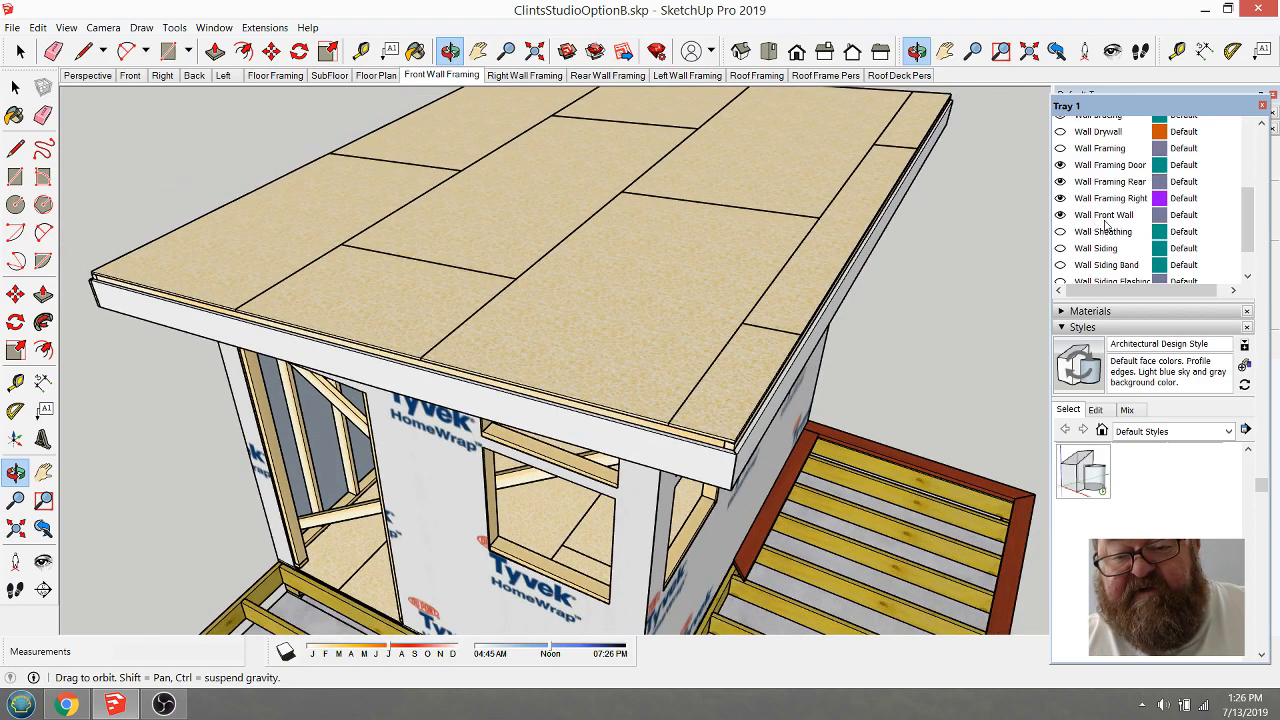
click(1060, 309)
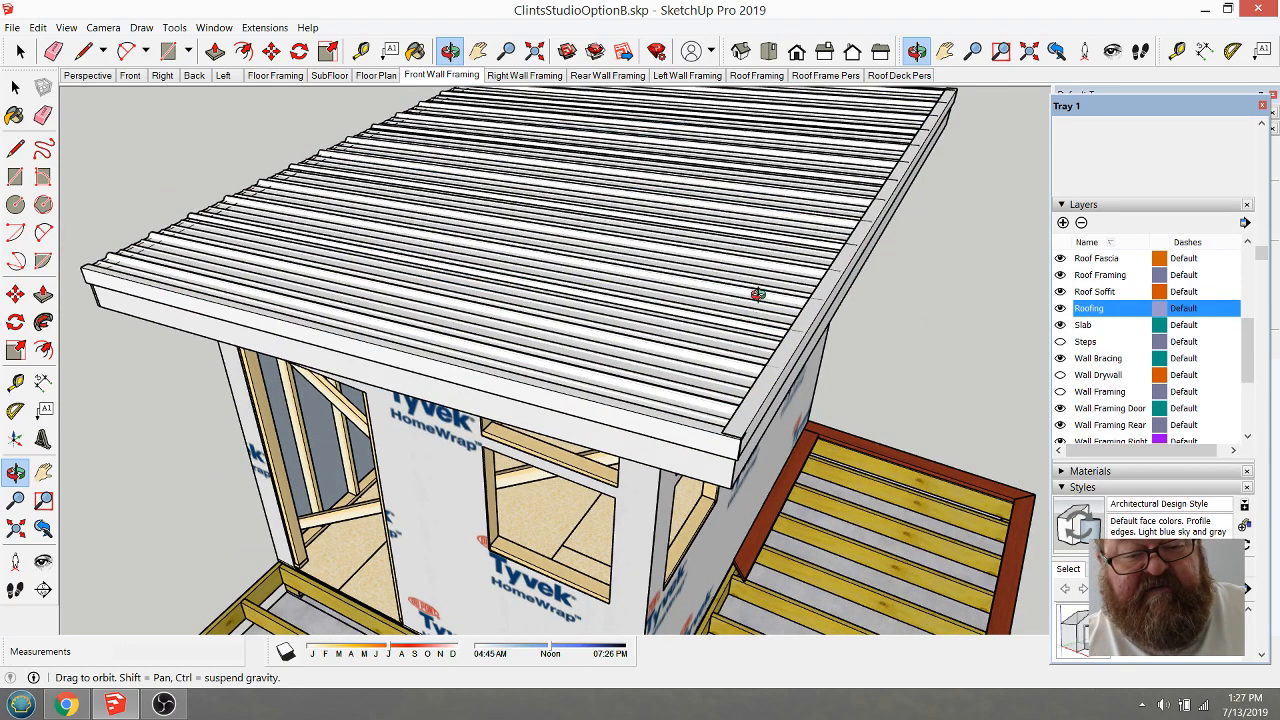
drag(758, 294, 763, 269)
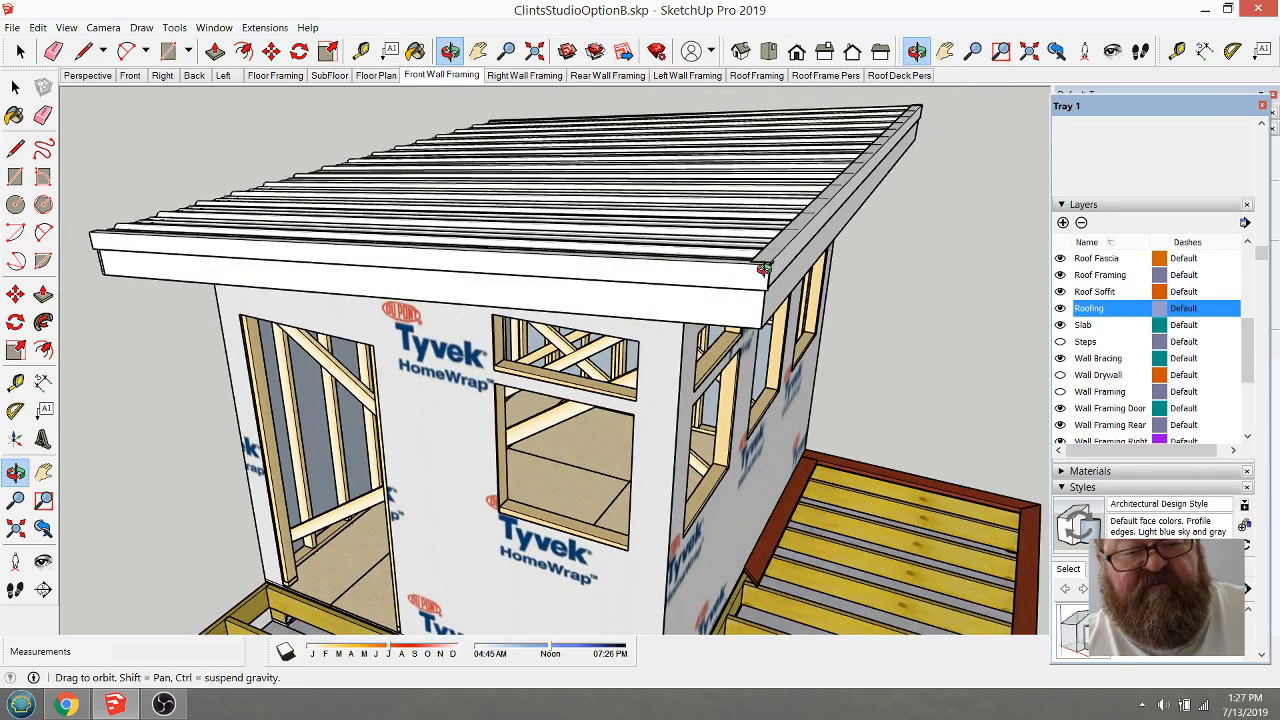
drag(671, 274, 517, 206)
drag(635, 249, 616, 178)
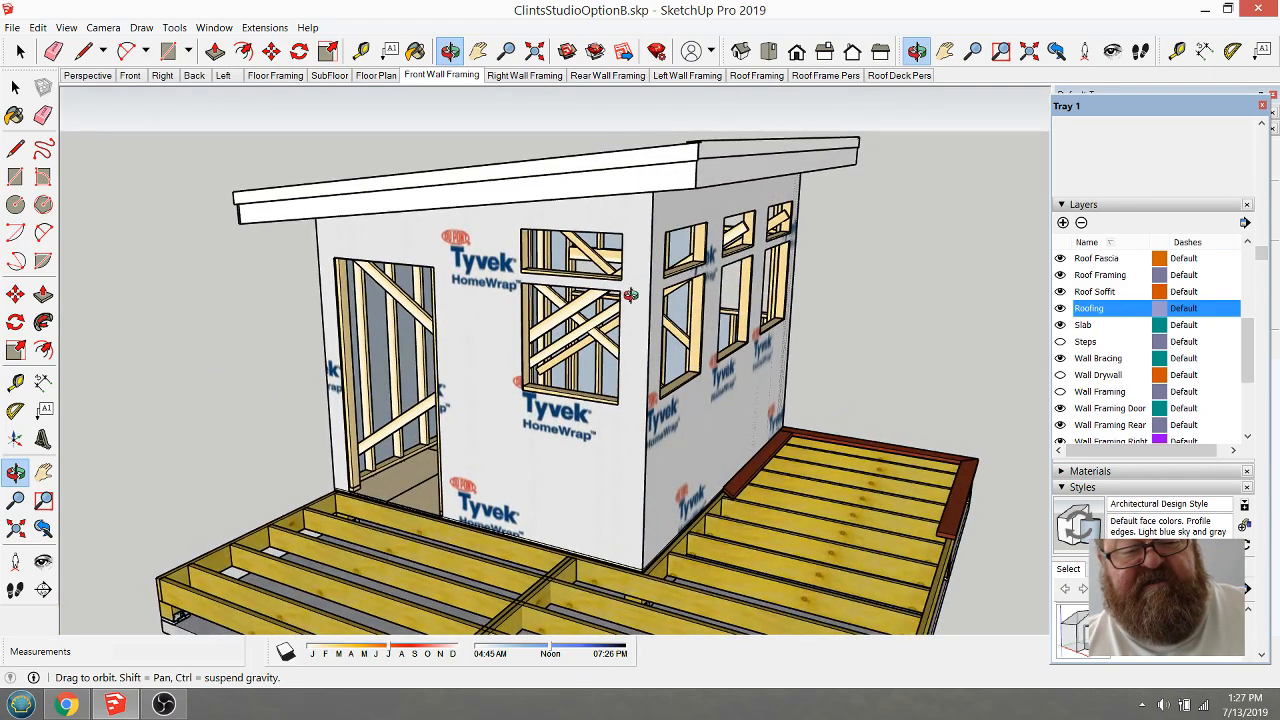
drag(720, 275, 581, 145)
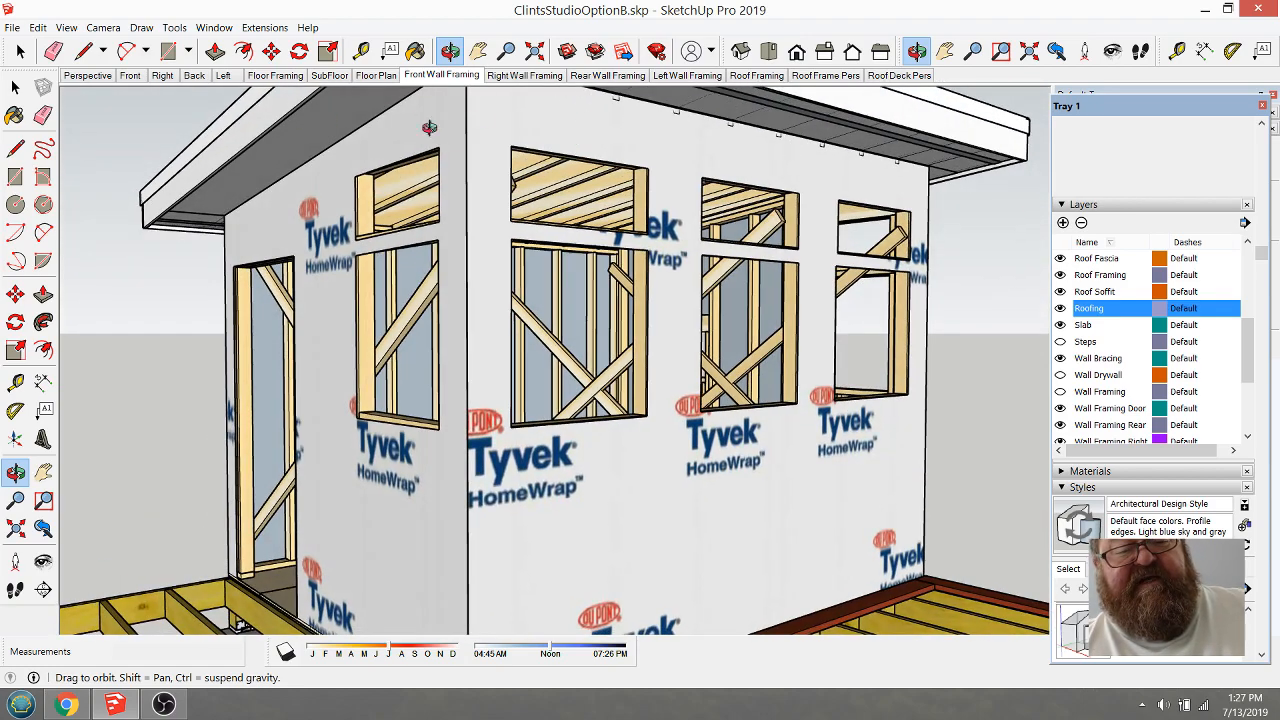
drag(441, 149, 692, 348)
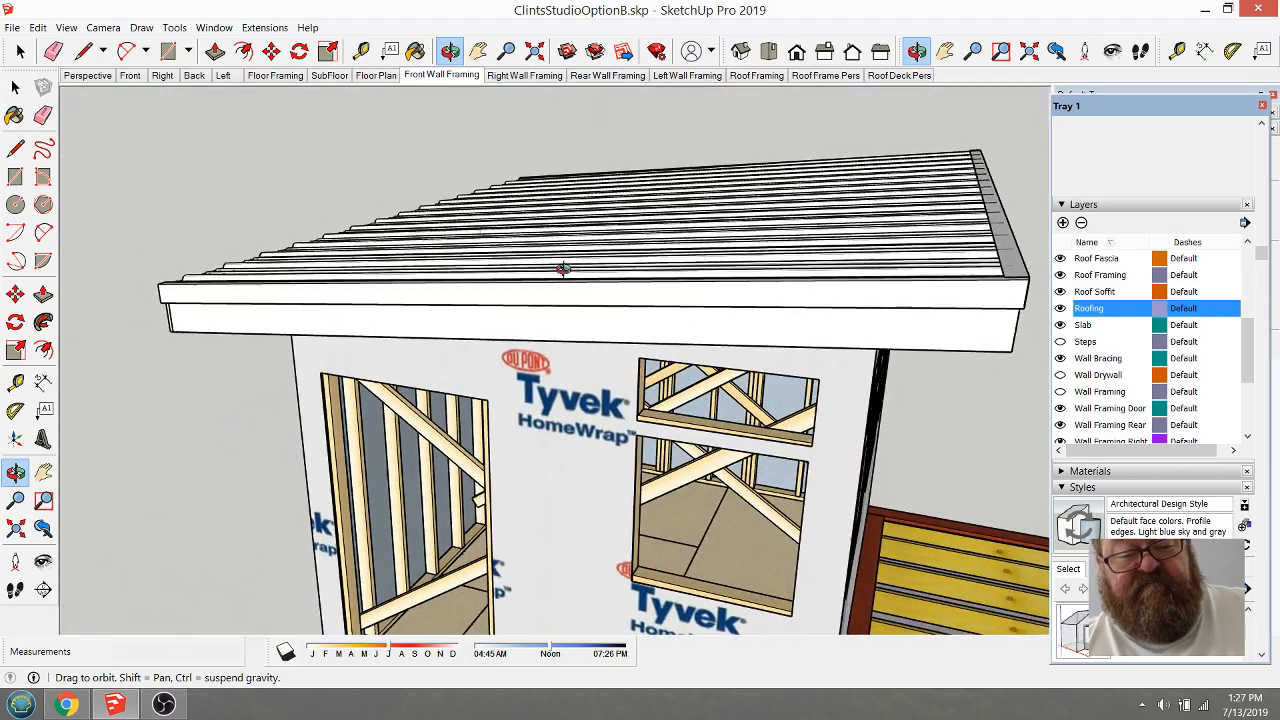
scroll(457, 236, down, 4)
drag(758, 322, 724, 331)
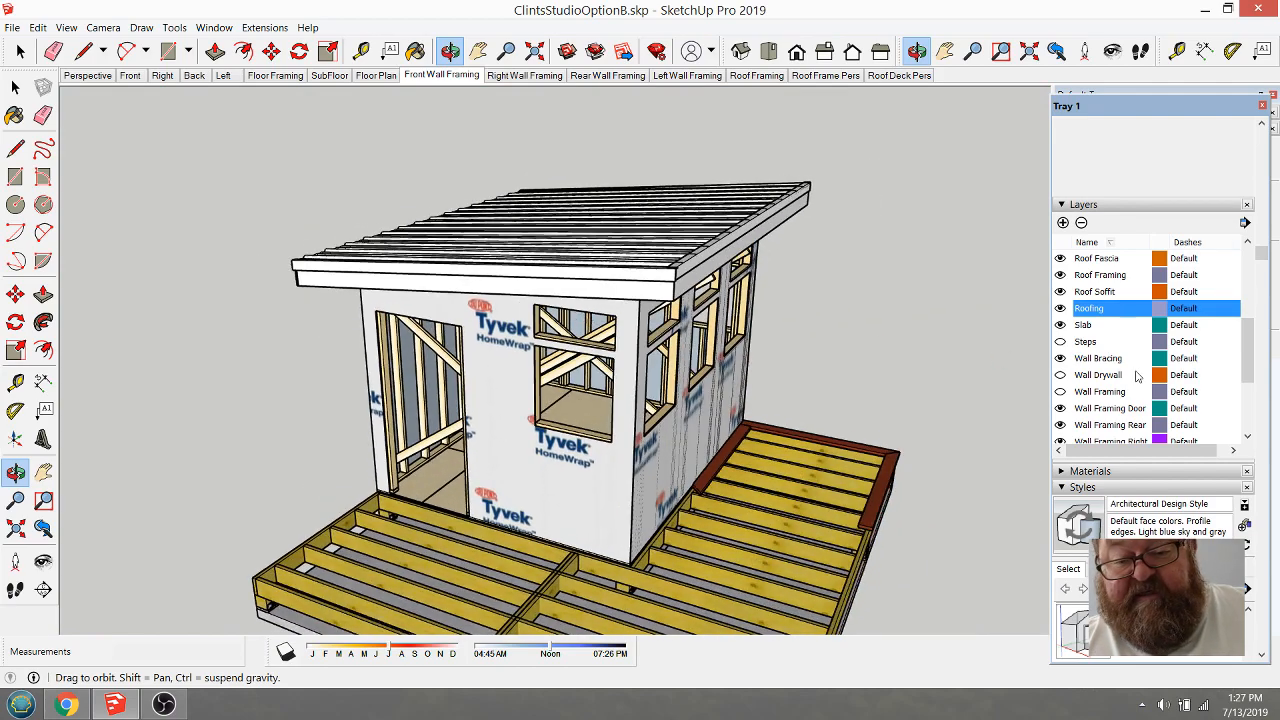
Step: Make the Windows and Doors layer visible and view them from the corner between the door and three-window walls
scroll(1136, 375, down, 5)
click(1061, 266)
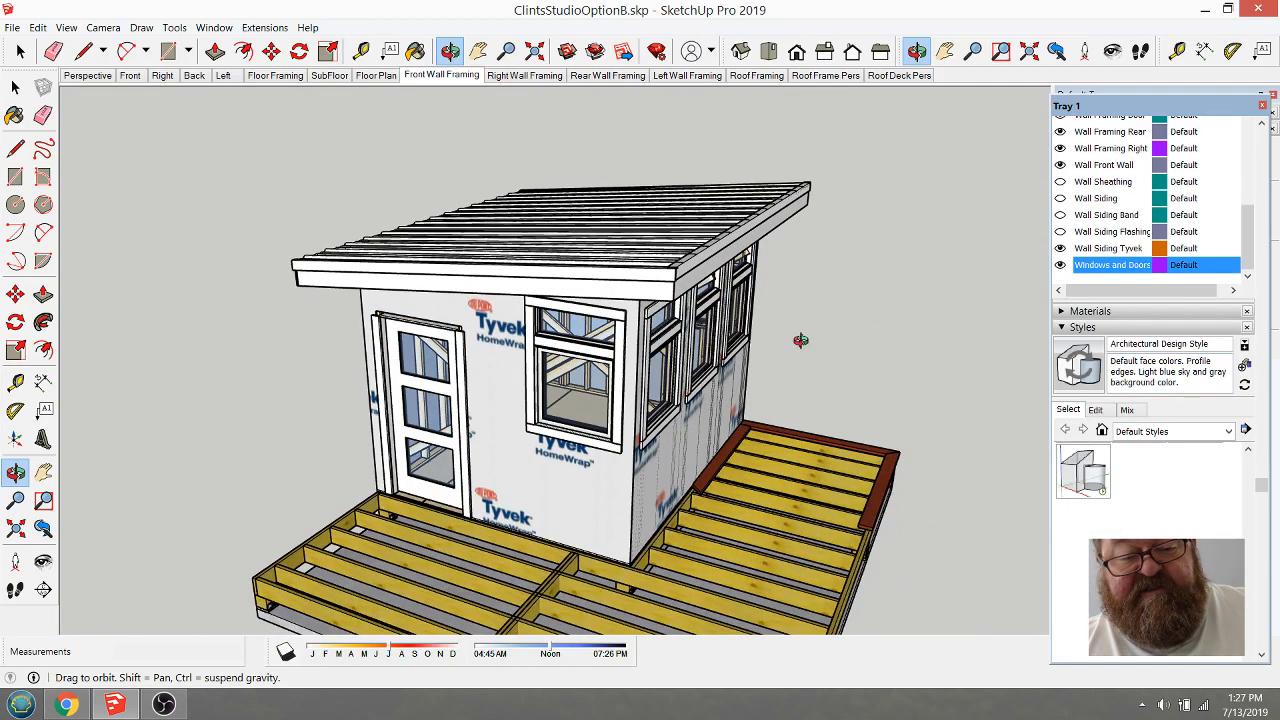
drag(800, 346, 531, 366)
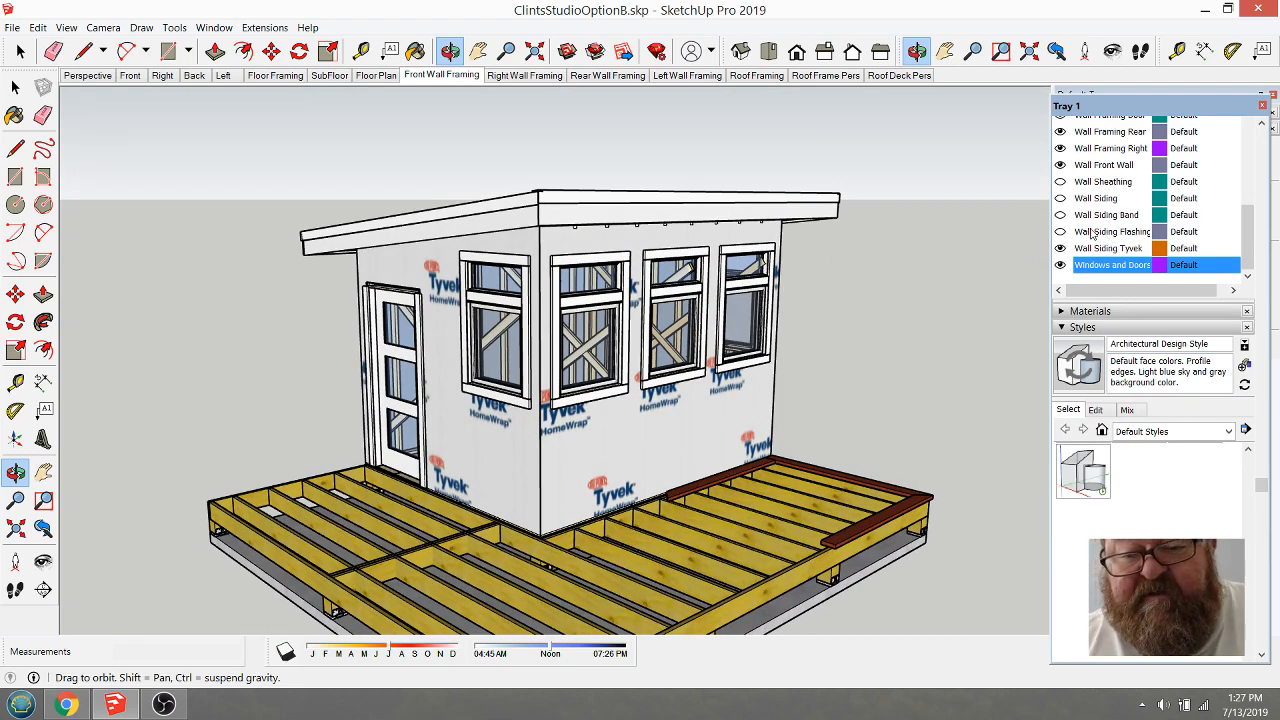
Step: Make the Wall Siding layer visible and view the lap siding on the door and three-window walls
click(1061, 198)
drag(720, 356, 658, 256)
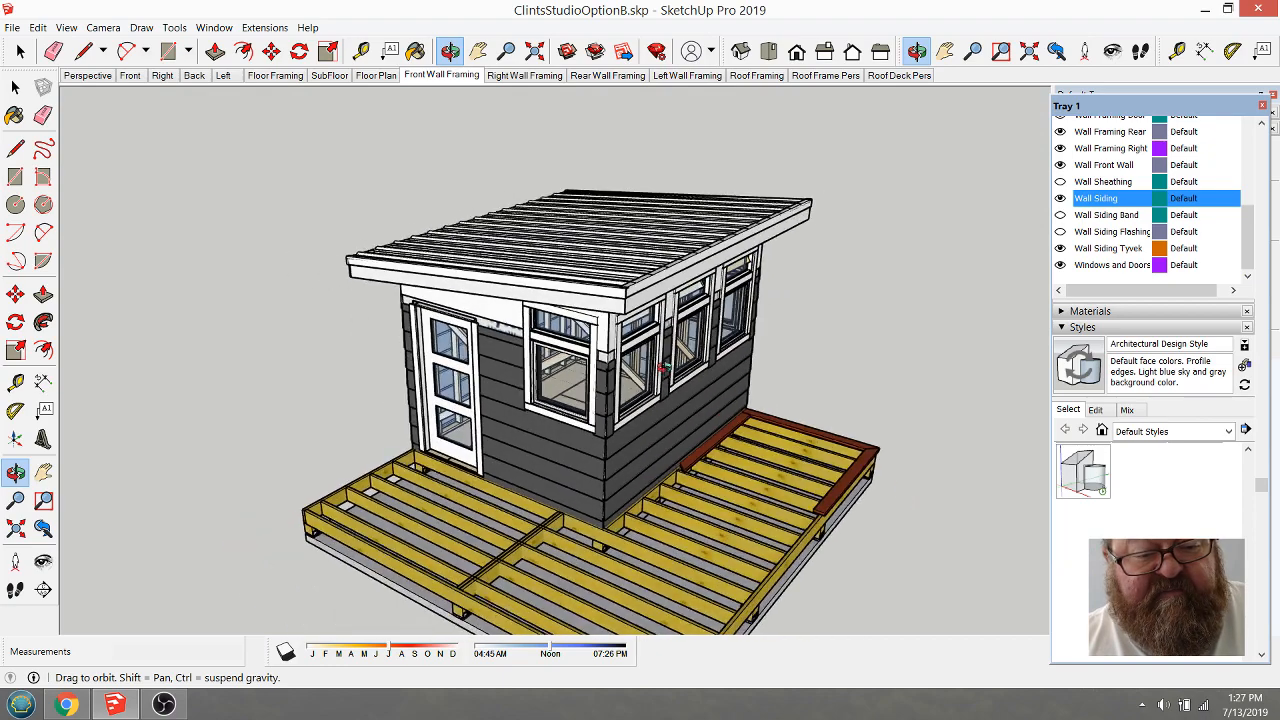
drag(644, 313, 638, 376)
Step: Review the whole sided studio and its deck framing from high above and from near eye level at the corner
scroll(624, 270, down, 2)
scroll(624, 352, down, 2)
scroll(640, 366, up, 3)
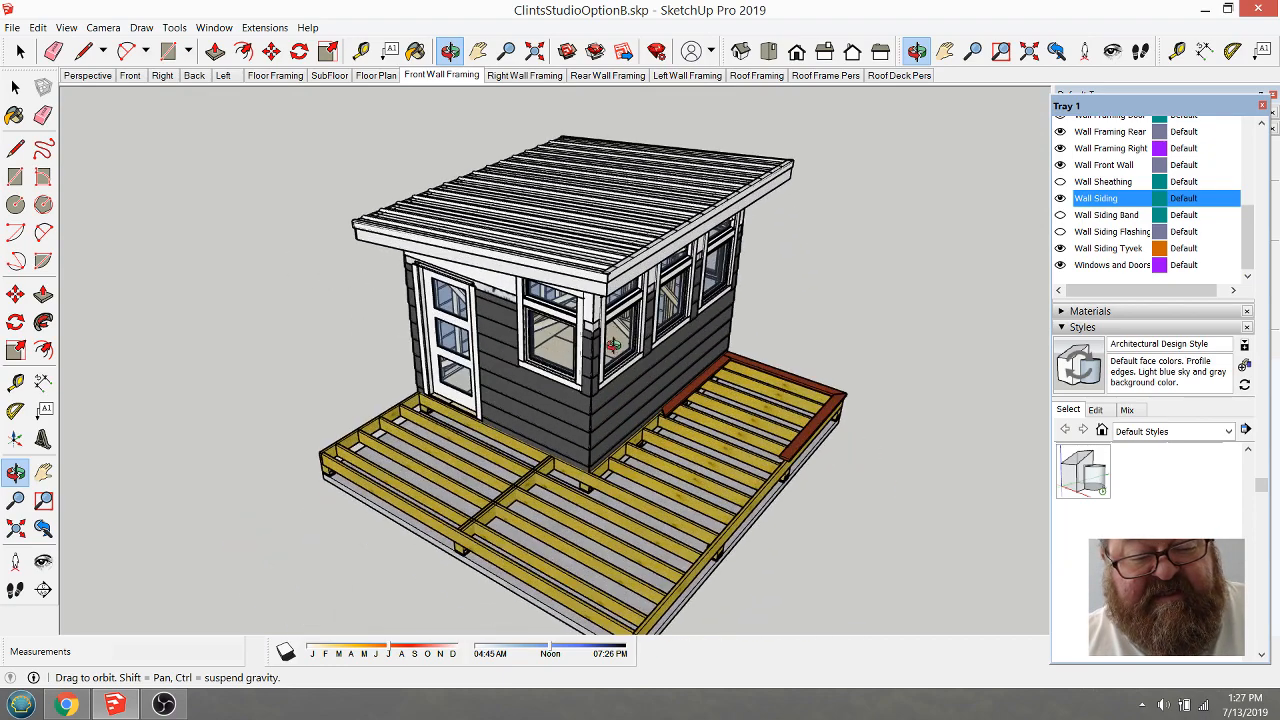
scroll(630, 328, down, 1)
drag(701, 317, 680, 354)
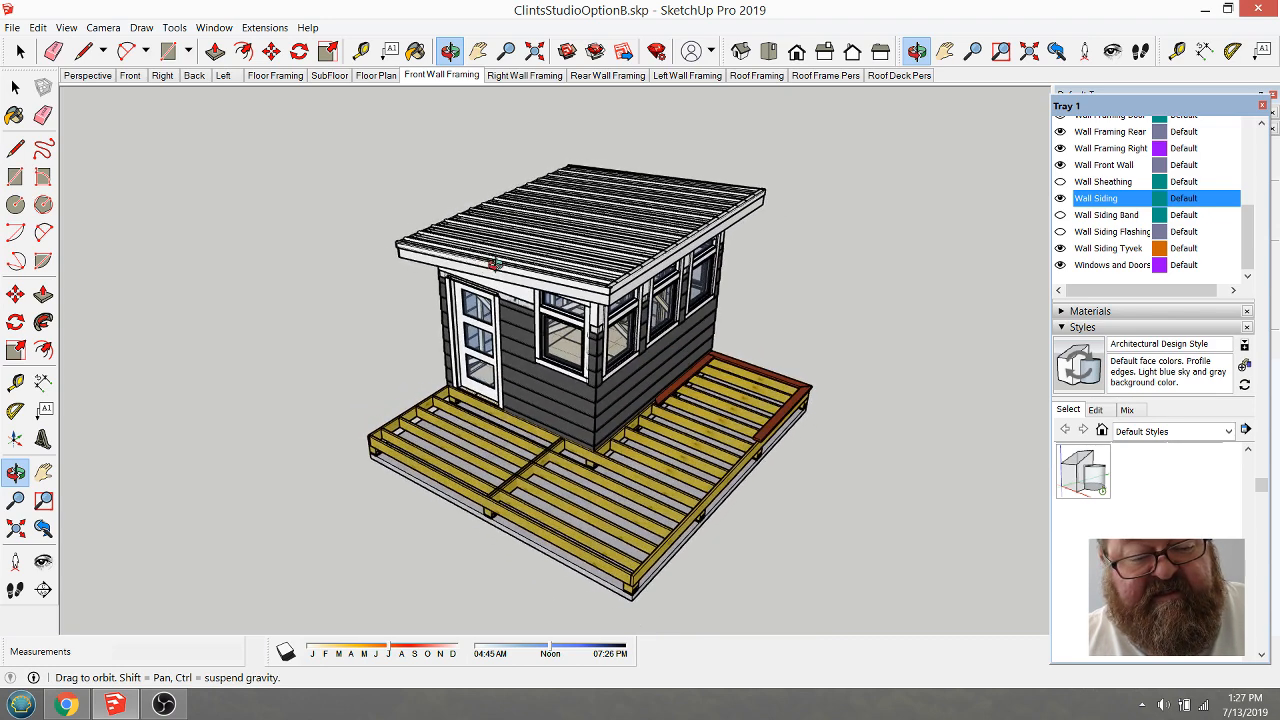
drag(571, 265, 566, 206)
drag(577, 275, 588, 350)
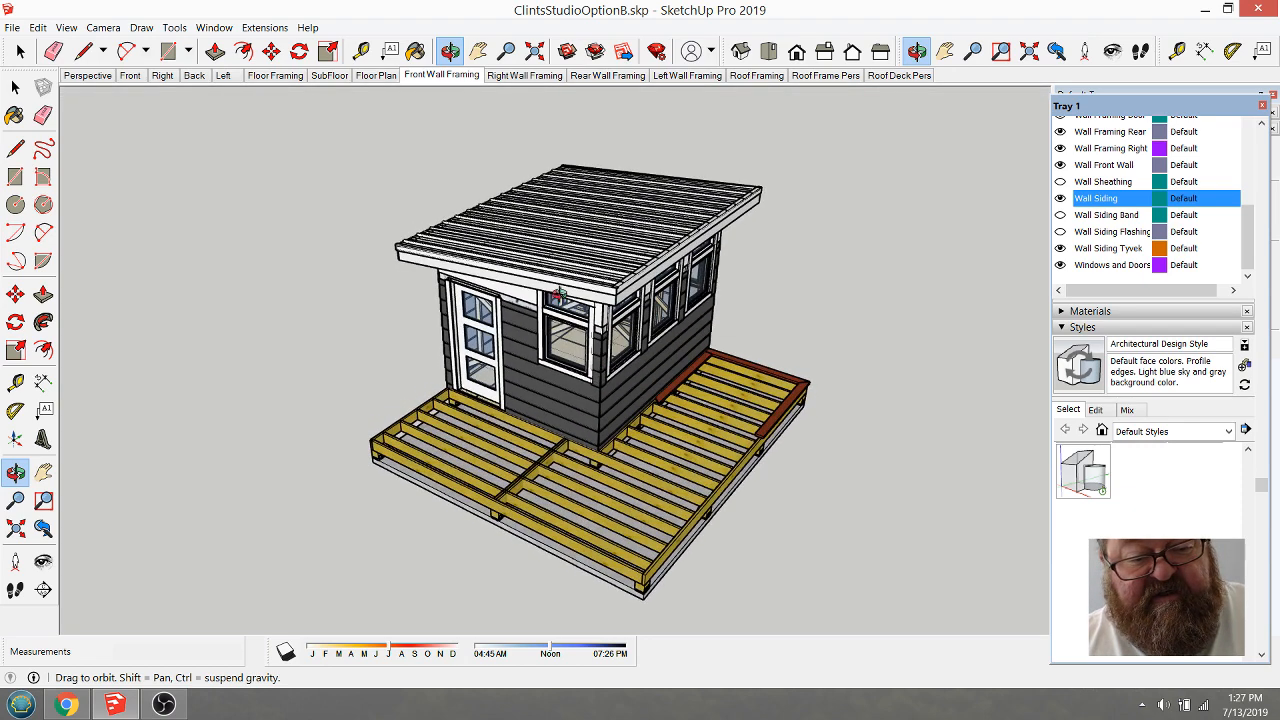
drag(560, 294, 620, 358)
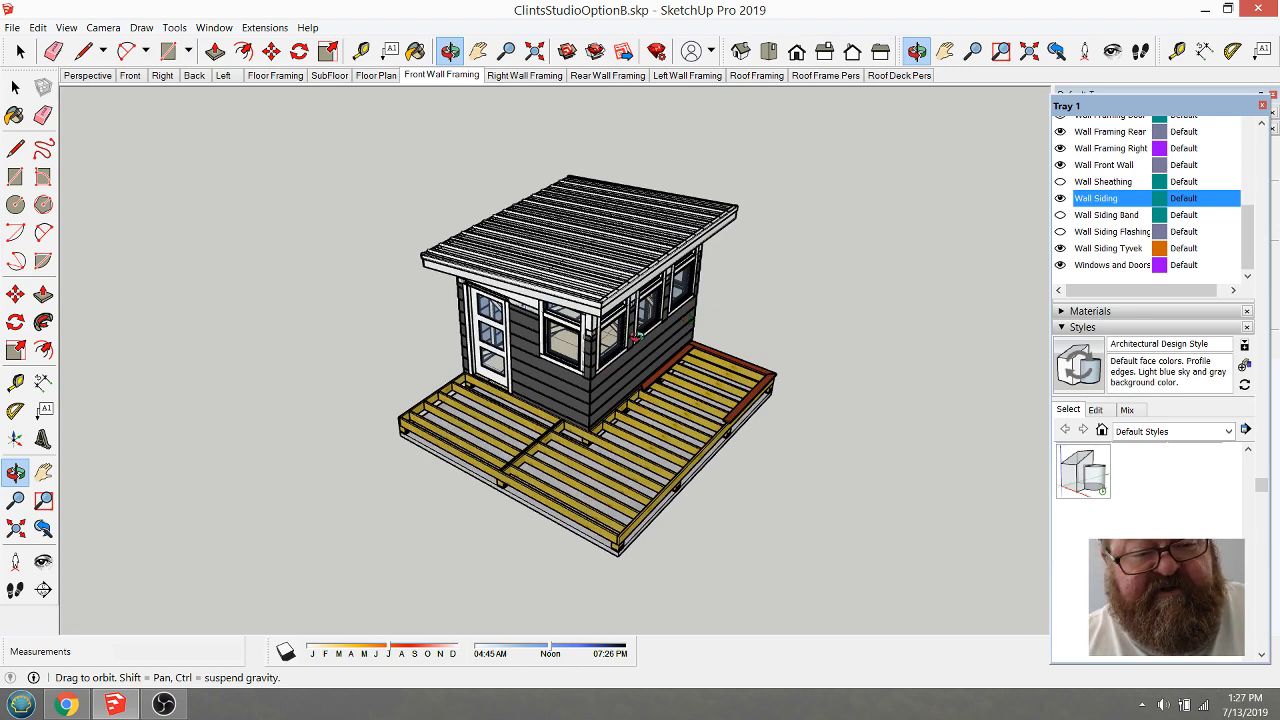
scroll(600, 318, up, 3)
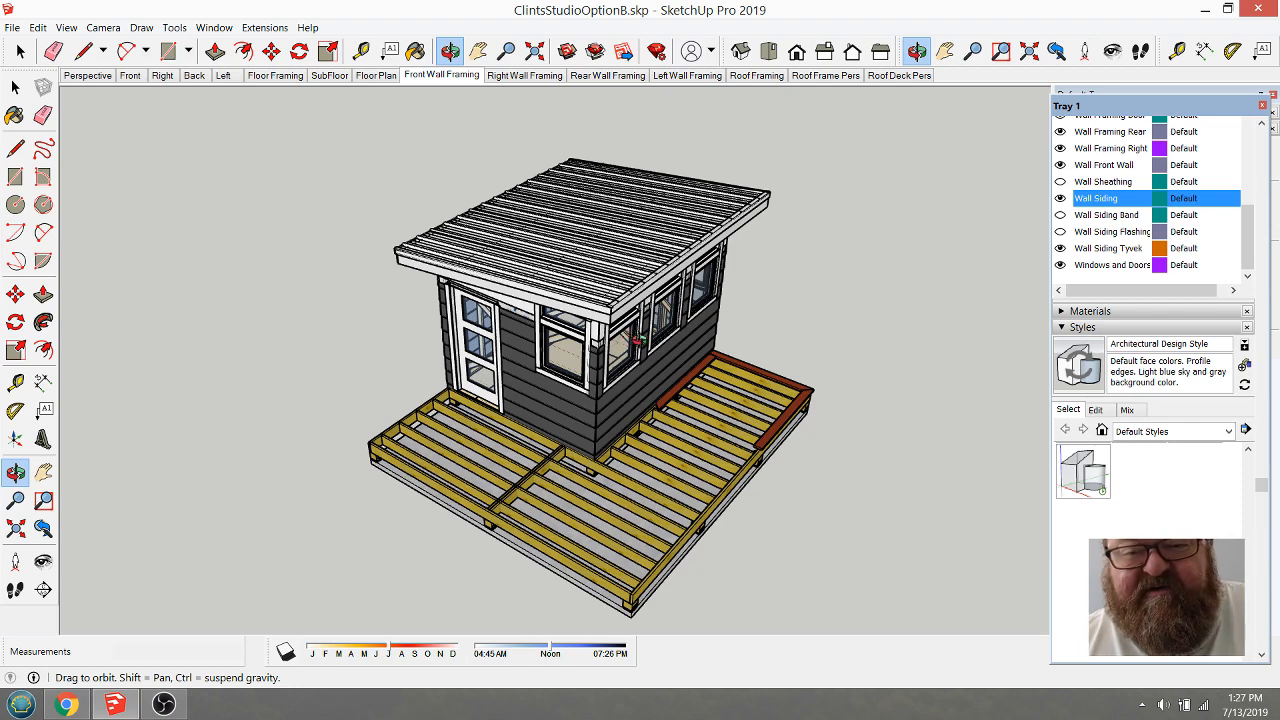
drag(630, 342, 537, 345)
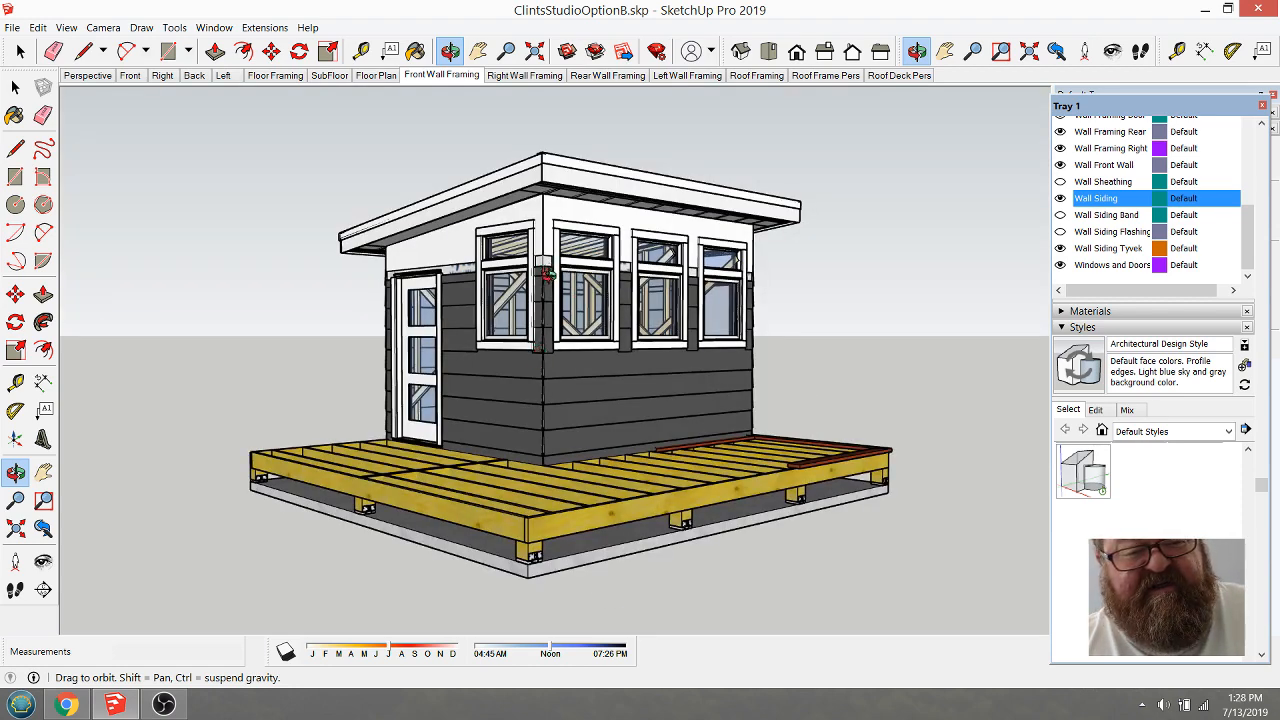
drag(545, 275, 548, 287)
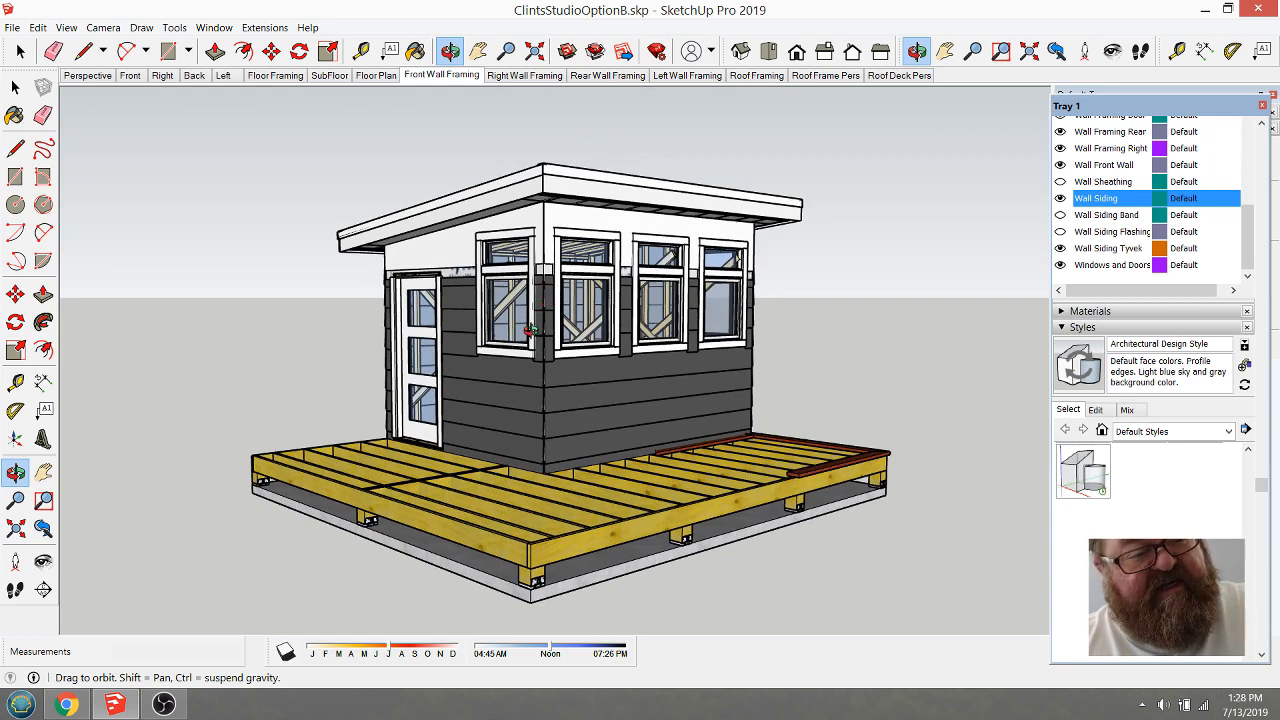
Step: Switch to Chrome and look over the list of services on the ATDrafting.com home page
key(alt+Tab)
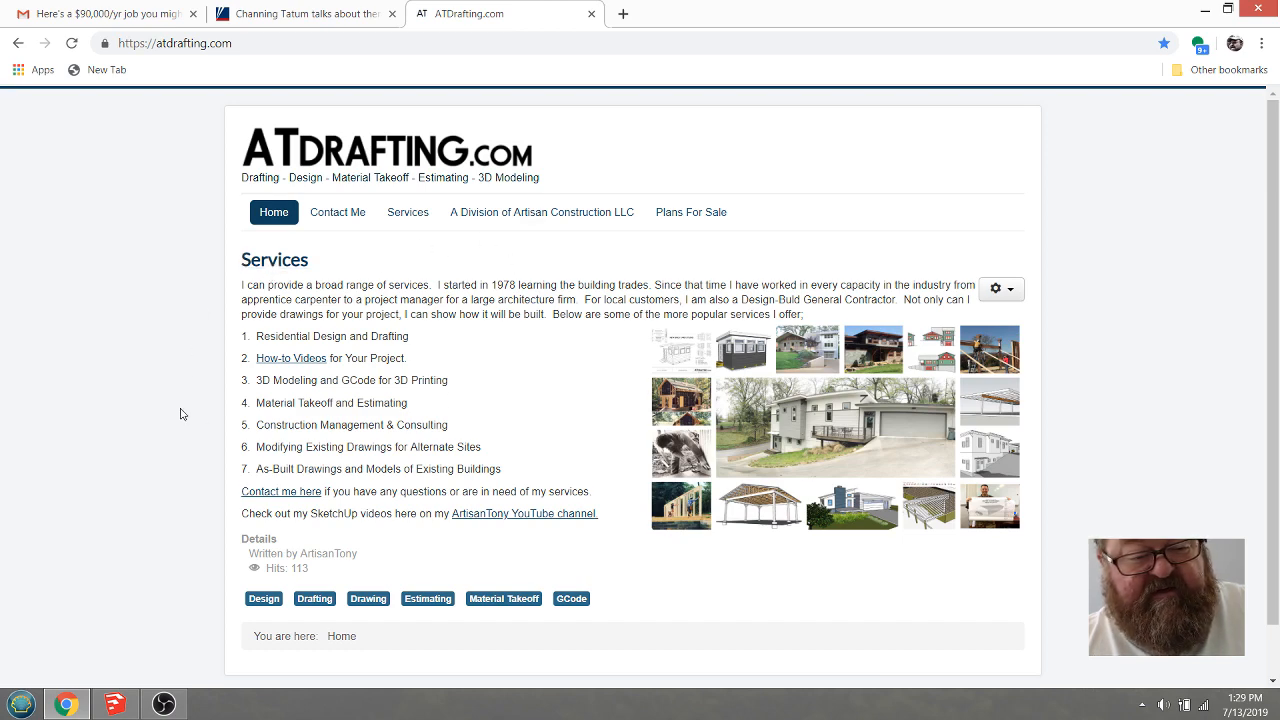
scroll(188, 400, down, 1)
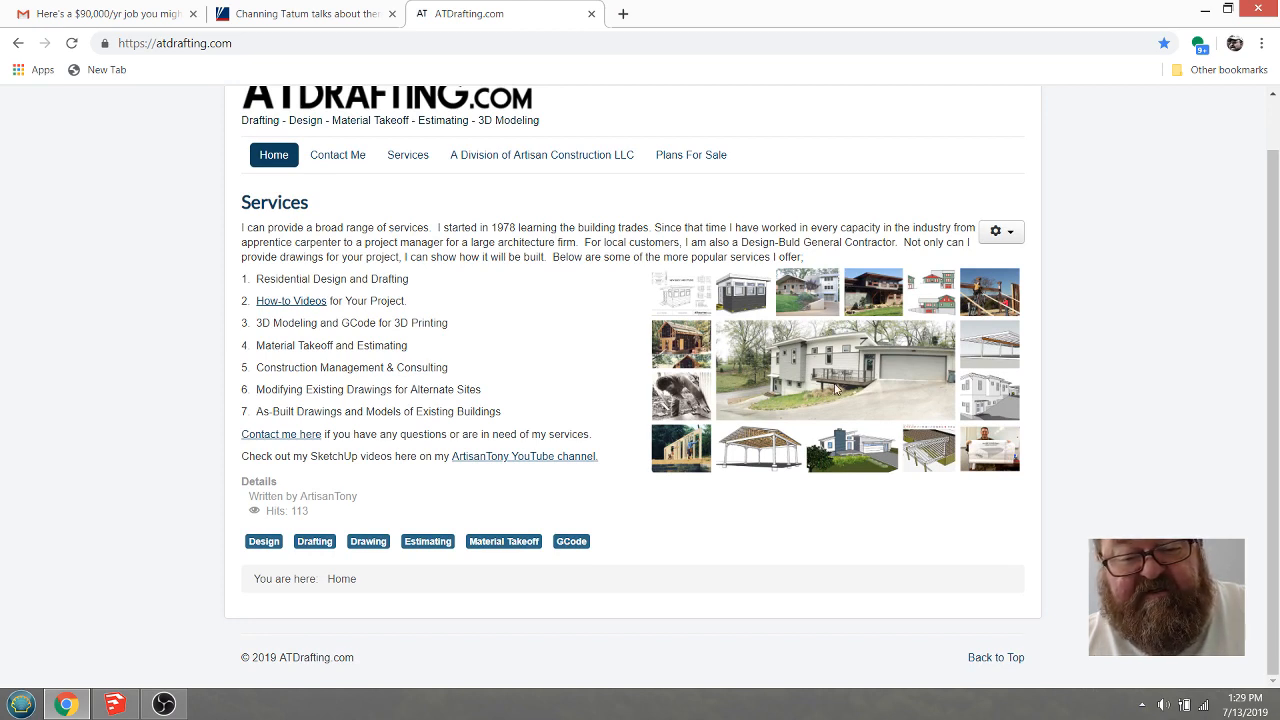
scroll(181, 419, up, 1)
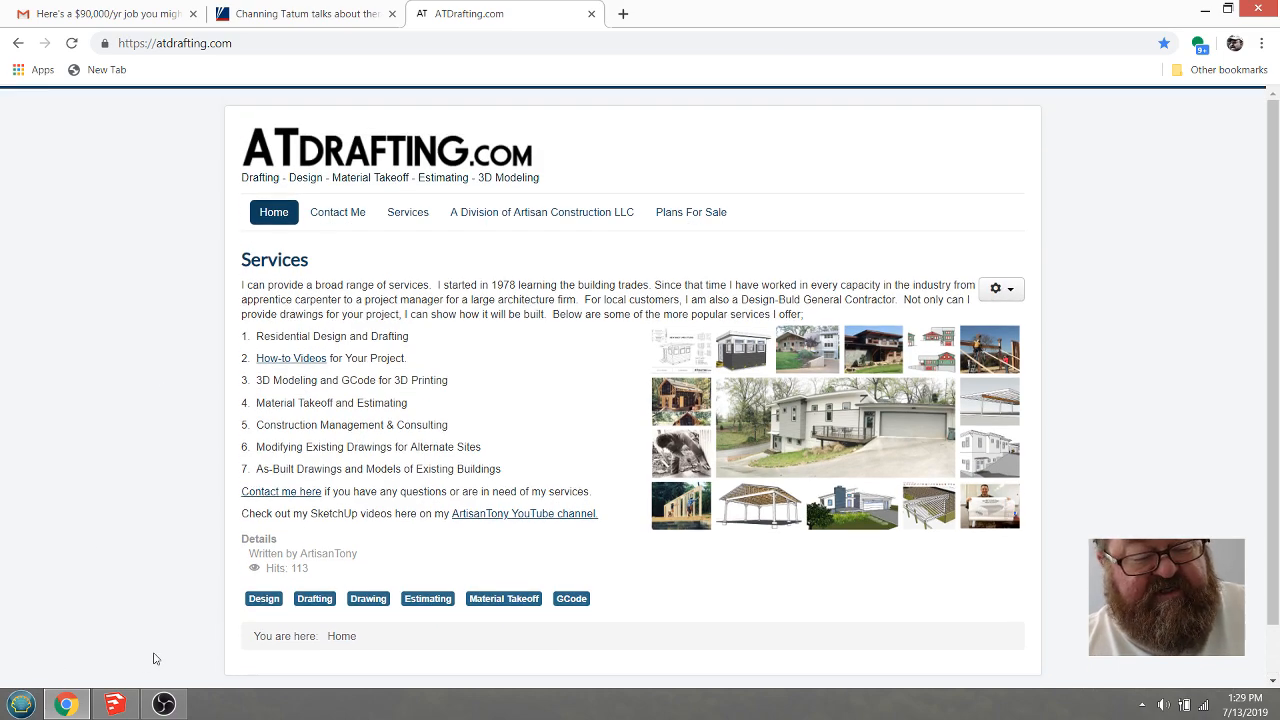
click(163, 704)
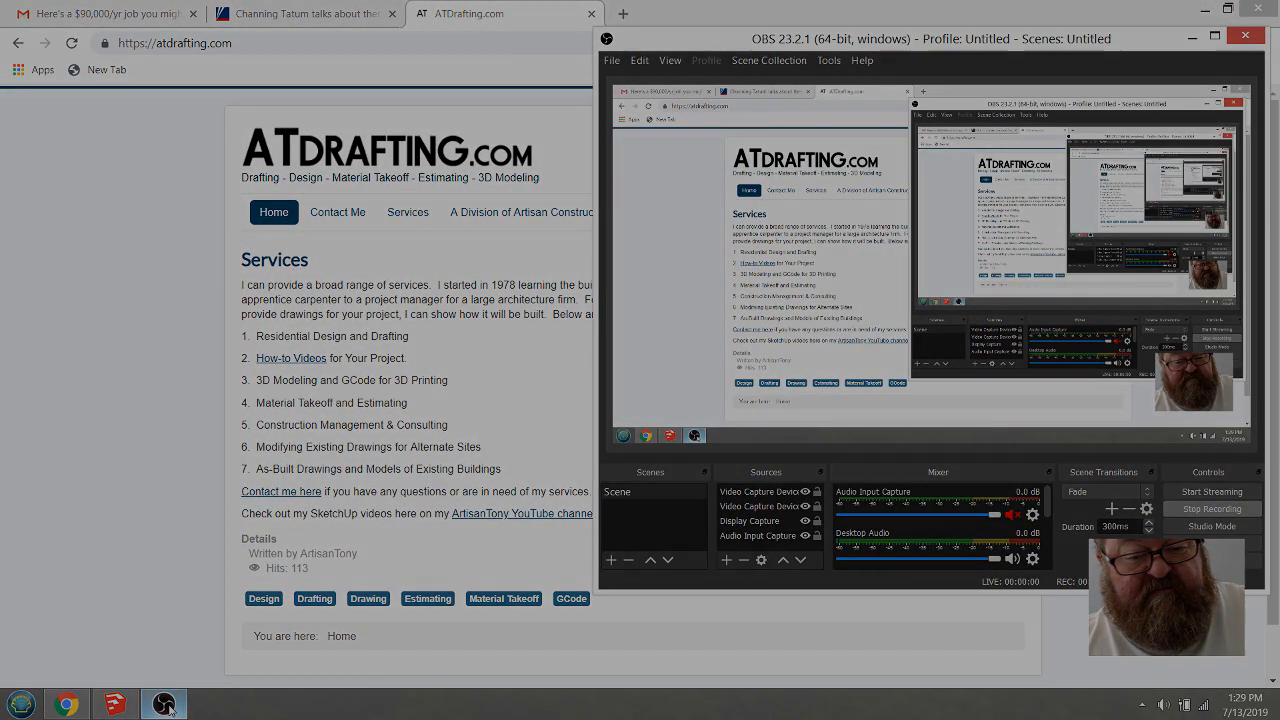